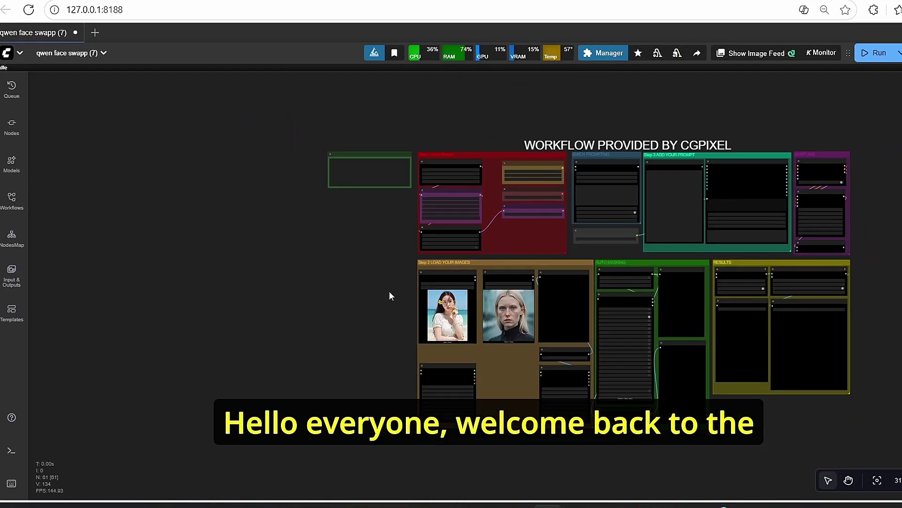
Step: Examine the target body and reference face image nodes in the Step 2 LOAD YOUR IMAGES group
scroll(325, 299, up, 5)
drag(333, 298, 226, 302)
scroll(227, 297, up, 5)
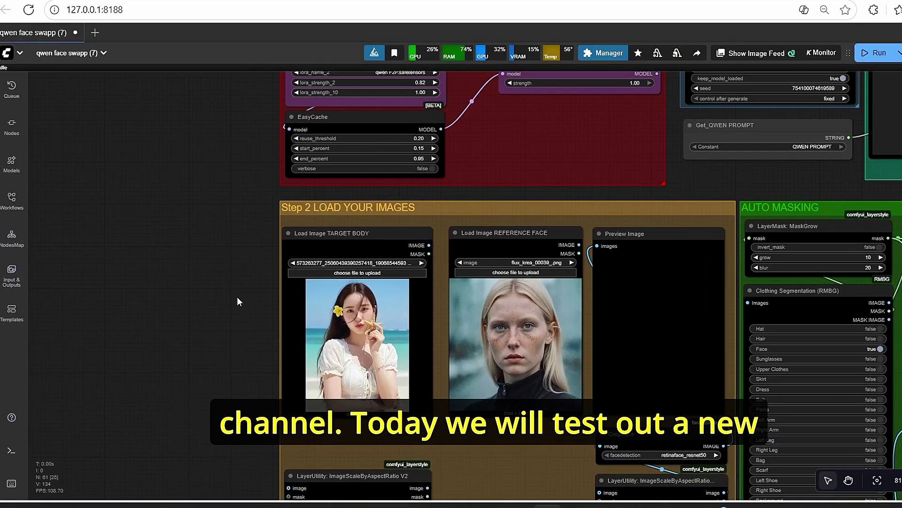
scroll(357, 244, up, 5)
click(368, 232)
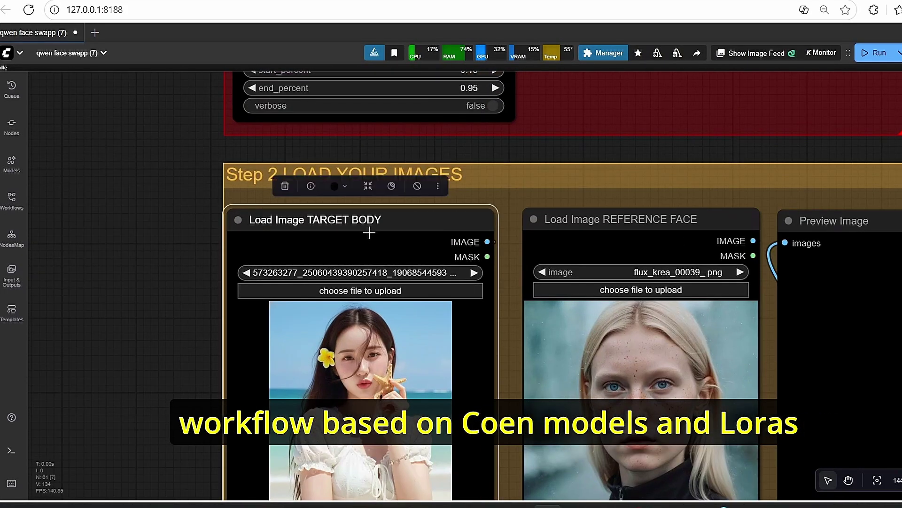
click(583, 228)
scroll(583, 227, down, 6)
click(280, 292)
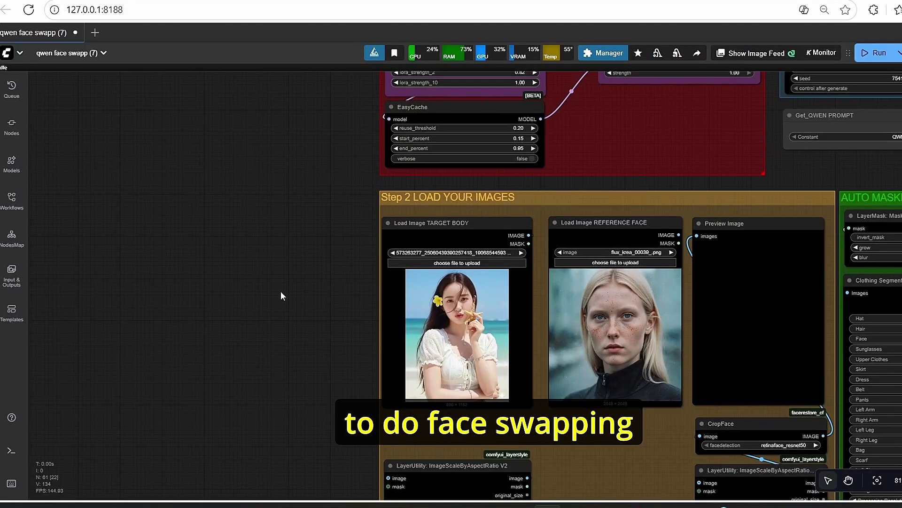
Step: Examine the model loaders and LoRA stack in the Step 1 Load Models group, including its place in the whole workflow
scroll(280, 291, down, 4)
drag(320, 210, 261, 383)
scroll(340, 282, up, 2)
scroll(339, 283, up, 6)
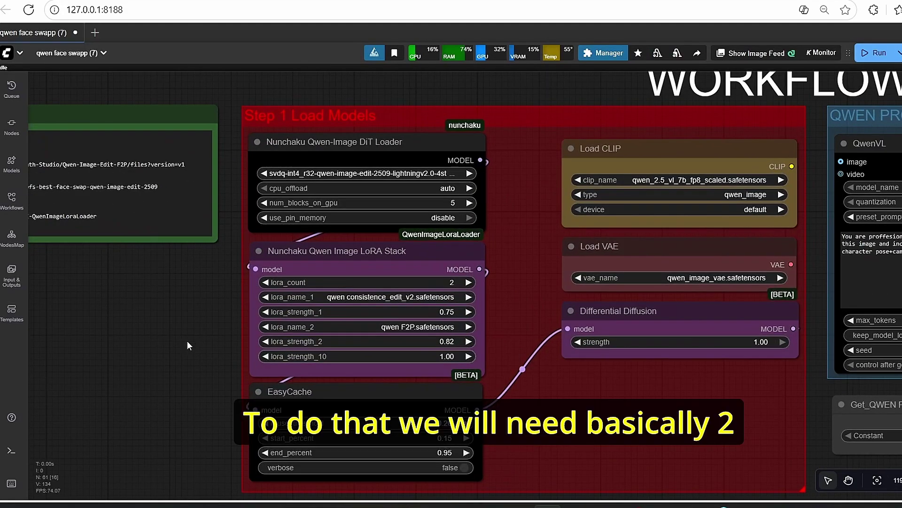
drag(171, 362, 135, 344)
scroll(143, 343, down, 5)
scroll(147, 345, down, 4)
scroll(900, 414, up, 5)
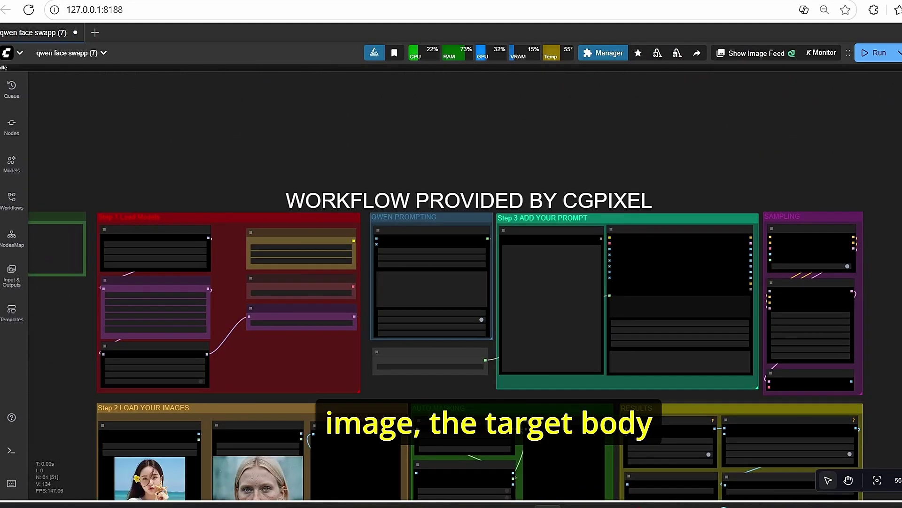
Step: Examine the AUTO MASKING and RESULTS groups of the face swap workflow
drag(900, 409, 886, 212)
scroll(900, 343, down, 1)
scroll(886, 216, down, 3)
scroll(890, 317, up, 2)
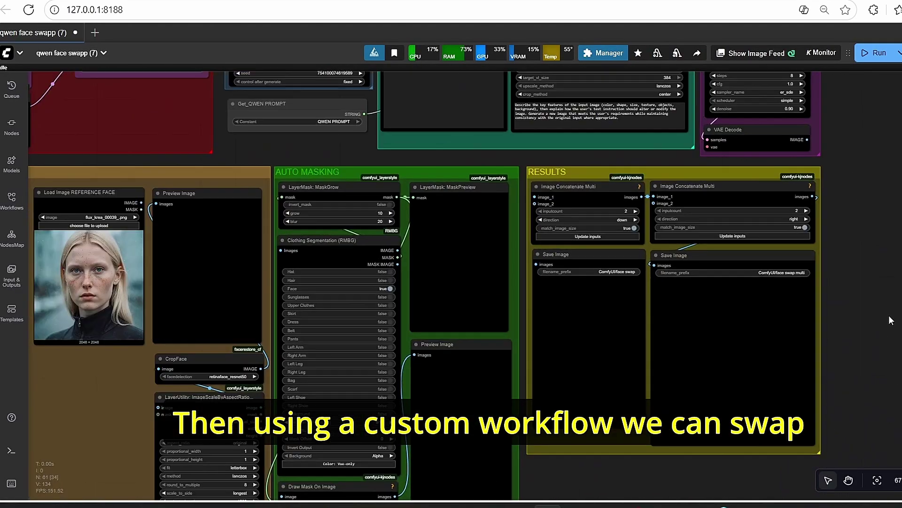
drag(894, 345, 852, 236)
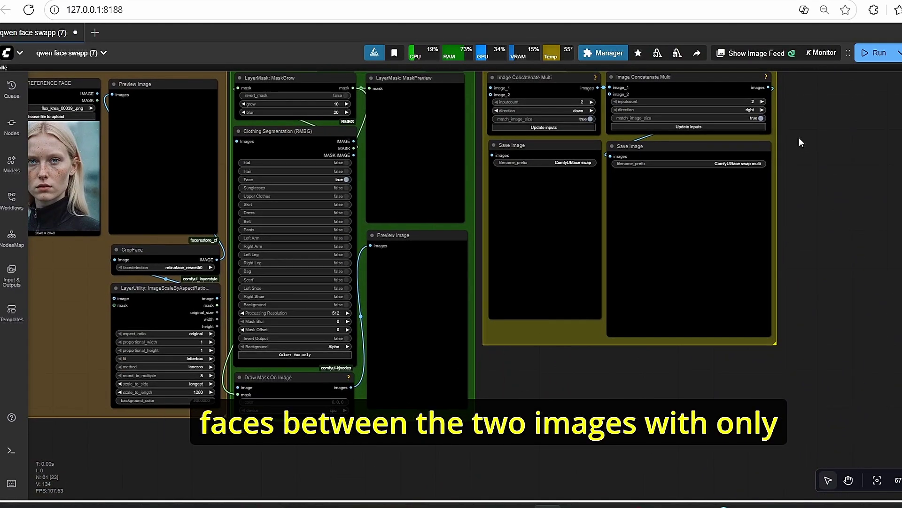
drag(547, 388, 628, 447)
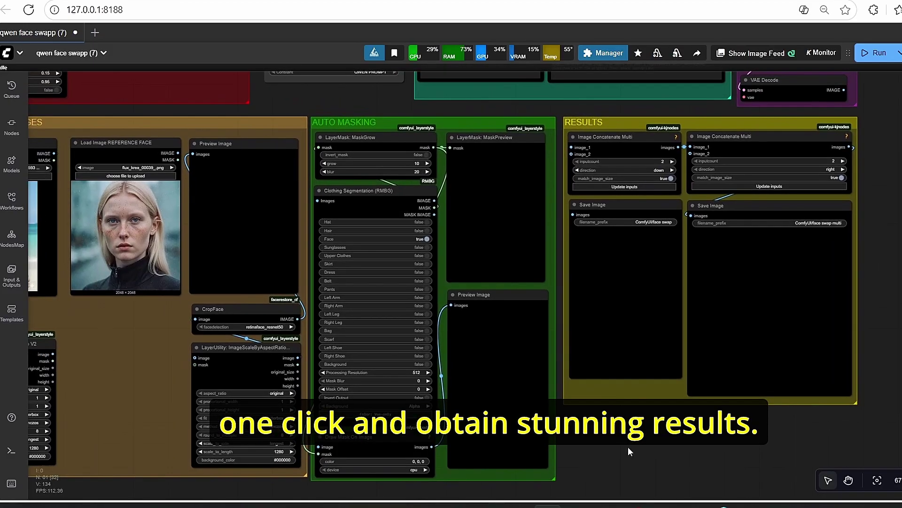
scroll(745, 267, up, 3)
scroll(746, 268, down, 4)
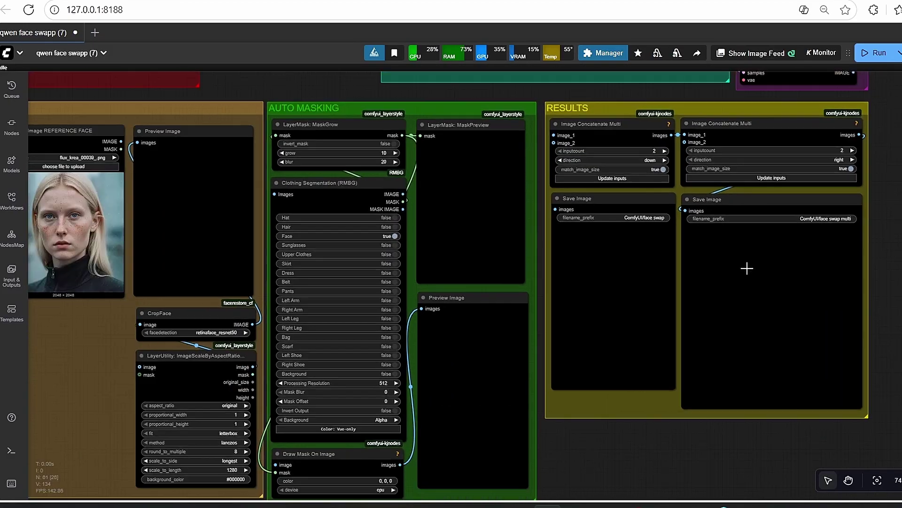
drag(746, 268, 753, 401)
Step: Review the workflow from the sampling and prompt groups back to the Step 1 model loader and its two LoRAs
scroll(822, 236, up, 8)
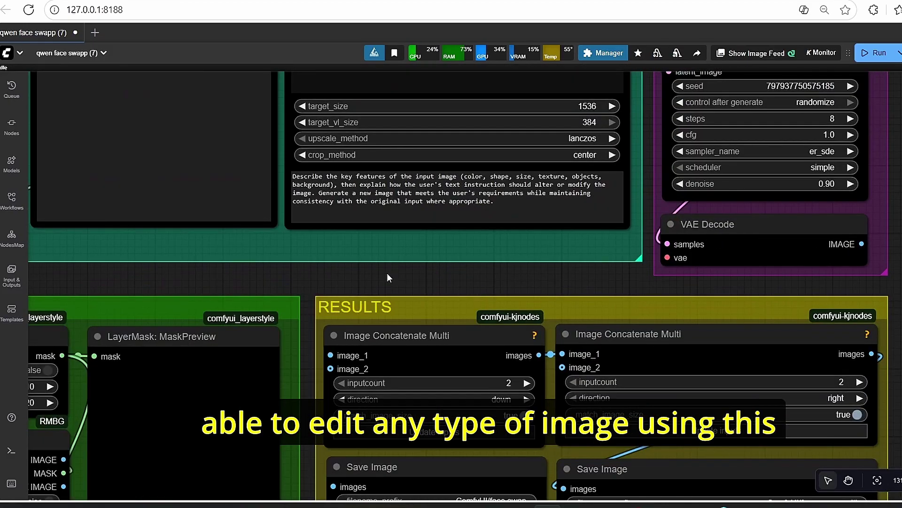
drag(325, 283, 645, 235)
scroll(645, 236, down, 4)
drag(345, 230, 754, 154)
scroll(753, 154, down, 3)
scroll(345, 209, down, 3)
drag(295, 199, 194, 302)
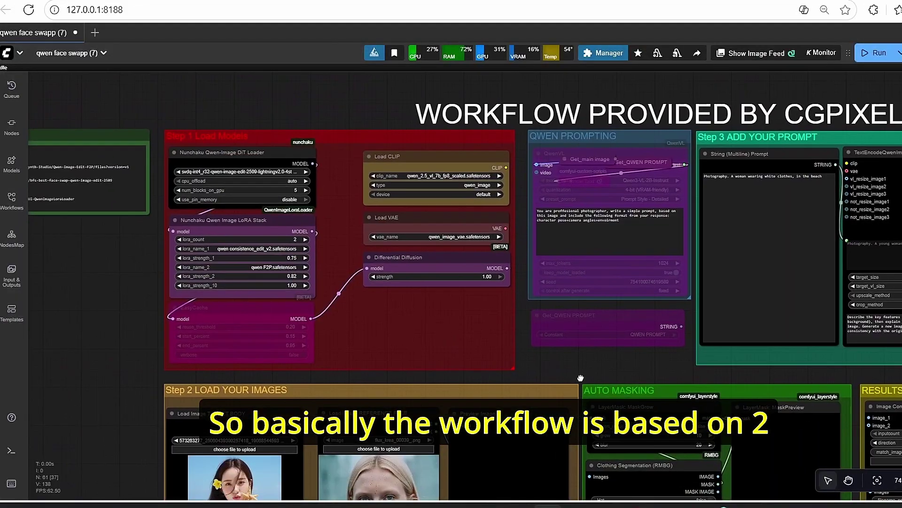
scroll(566, 372, down, 1)
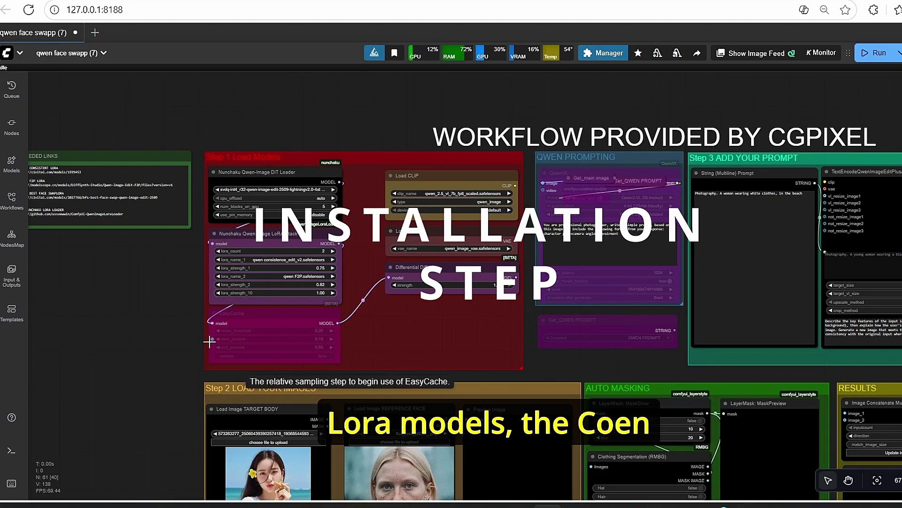
scroll(183, 324, up, 3)
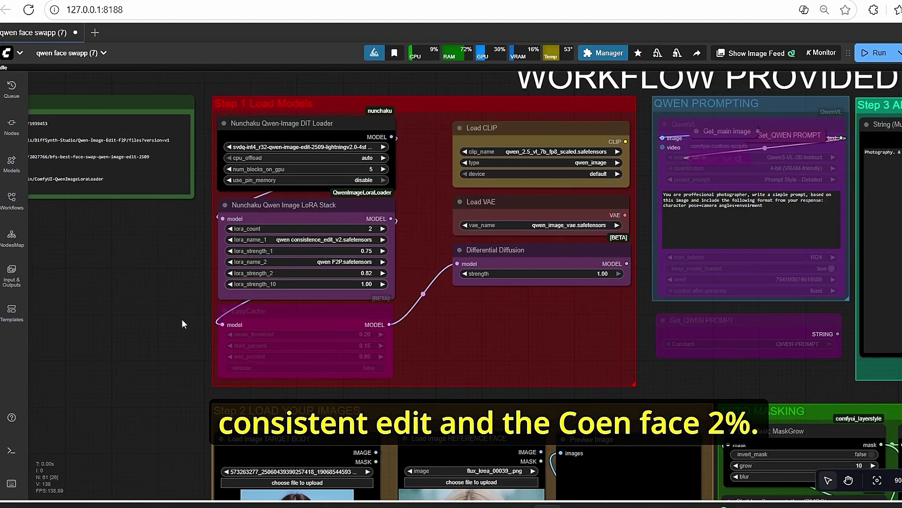
scroll(181, 319, down, 1)
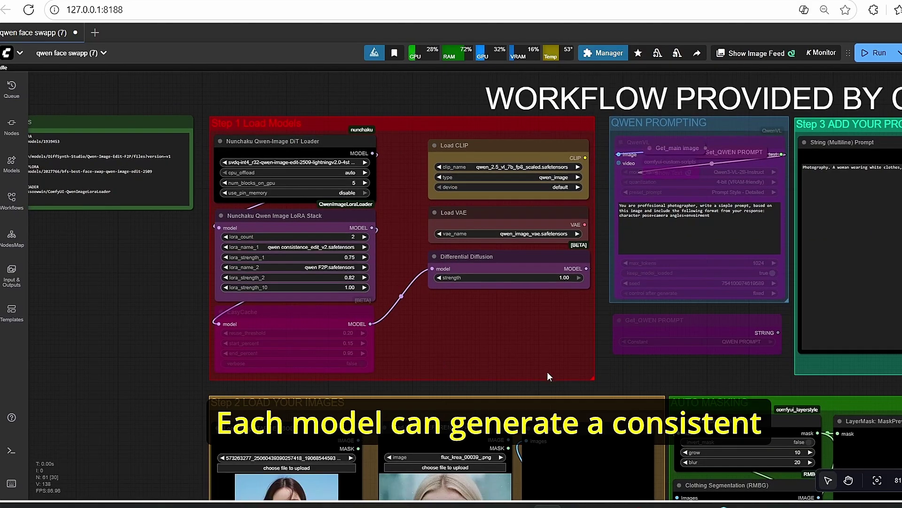
Step: Examine how the image loading group sits beside the AUTO MASKING group
drag(560, 382, 496, 271)
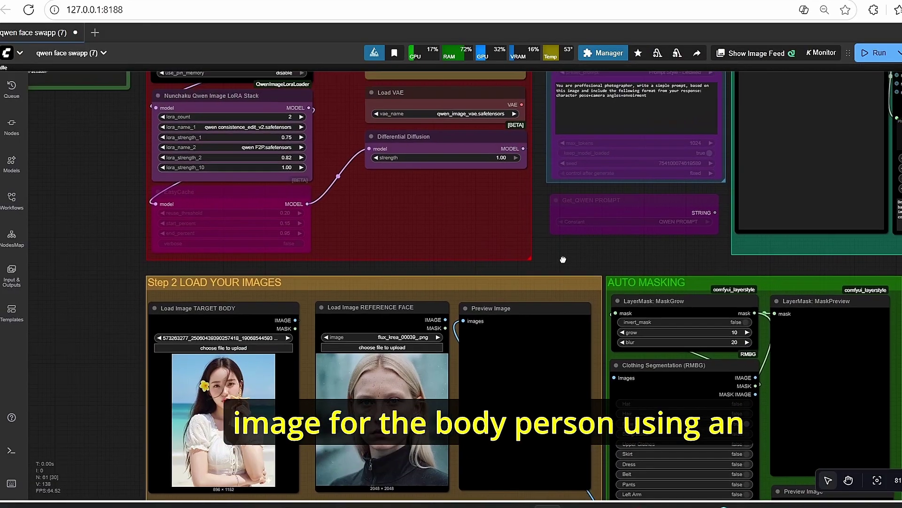
scroll(498, 299, down, 4)
drag(573, 276, 433, 247)
scroll(484, 329, up, 4)
scroll(467, 383, down, 3)
scroll(433, 249, up, 3)
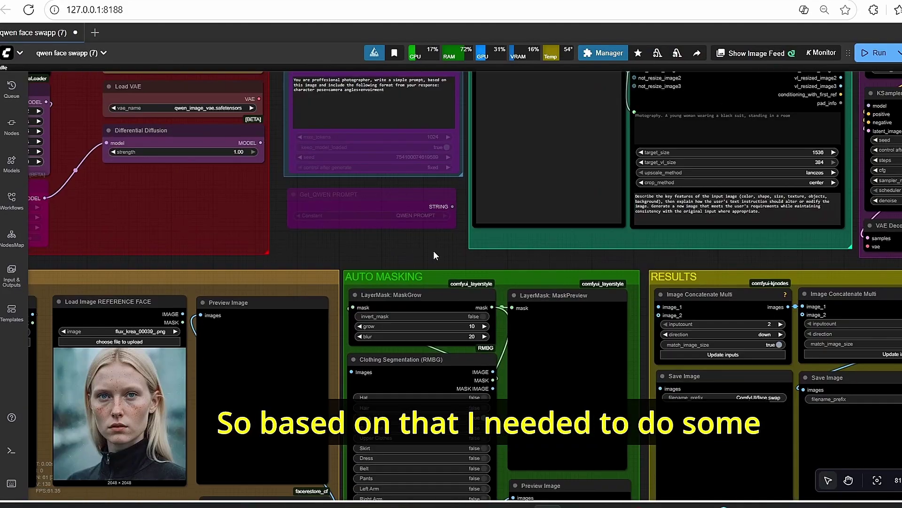
Step: Locate and inspect the InpaintModelConditioning node in the SAMPLING group
drag(491, 249, 443, 227)
drag(600, 229, 306, 350)
drag(739, 194, 721, 270)
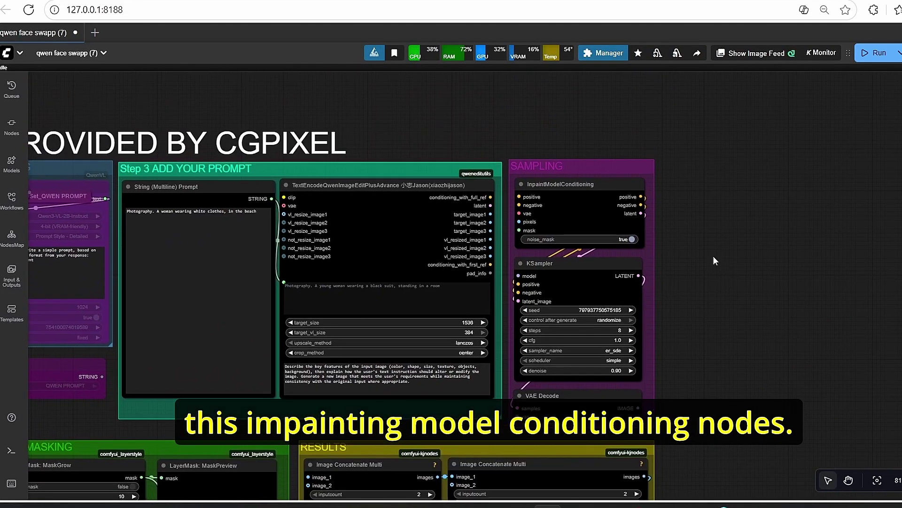
scroll(618, 208, up, 3)
click(568, 207)
scroll(746, 332, down, 7)
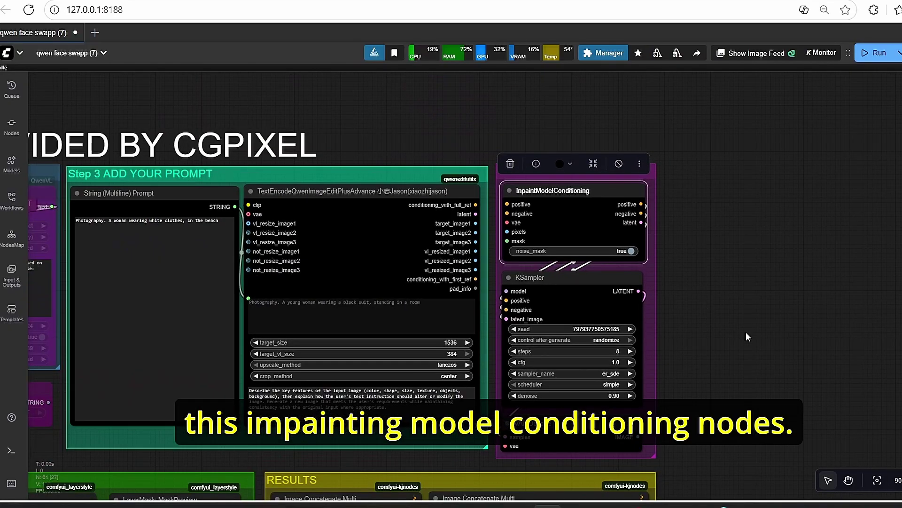
Step: Inspect the Nunchaku Qwen Image LoRA Stack node in the Step 1 Load Models group
scroll(748, 365, up, 5)
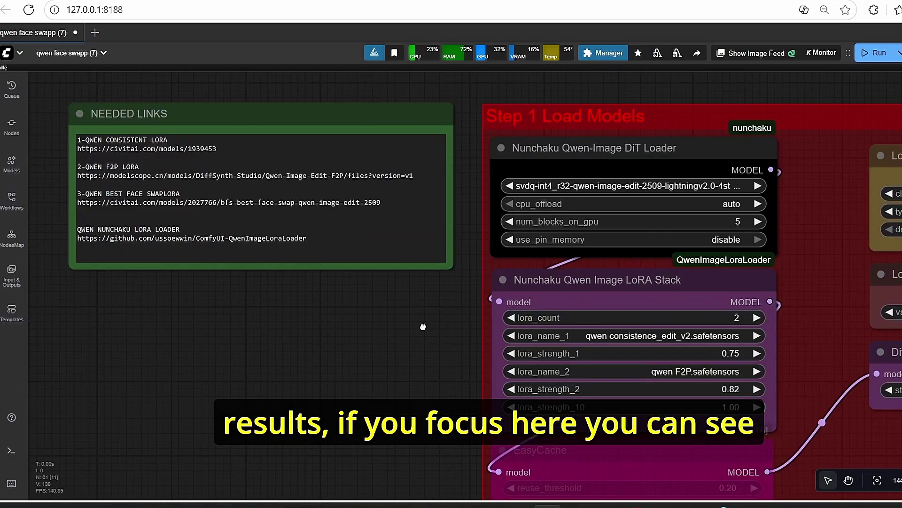
scroll(474, 278, down, 2)
click(506, 303)
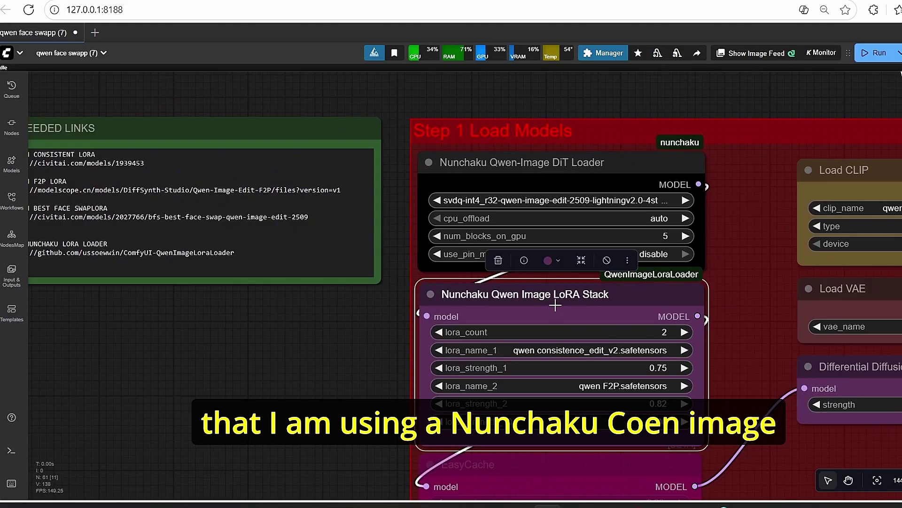
scroll(747, 315, down, 2)
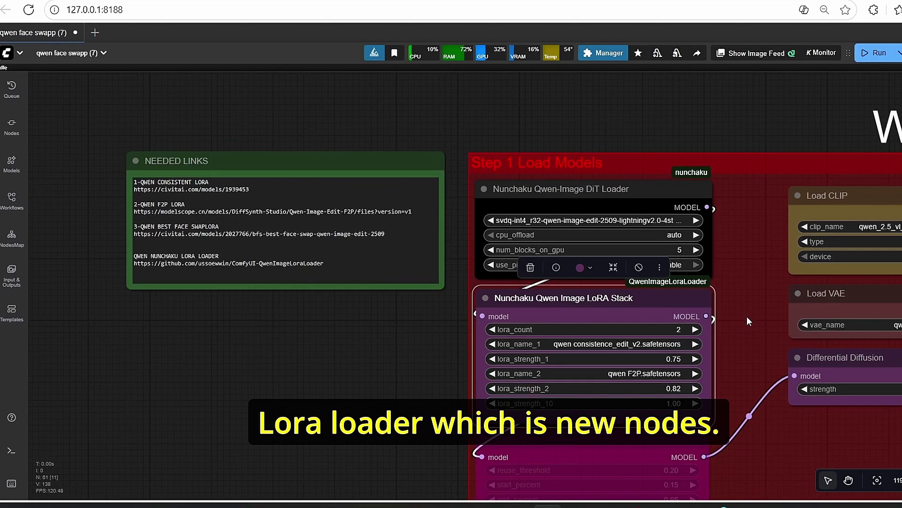
Step: Copy the QWEN NUNCHAKU LORA LOADER link from the NEEDED LINKS note and open its GitHub repository in a new browser tab
click(330, 361)
drag(318, 324, 377, 339)
scroll(375, 338, up, 3)
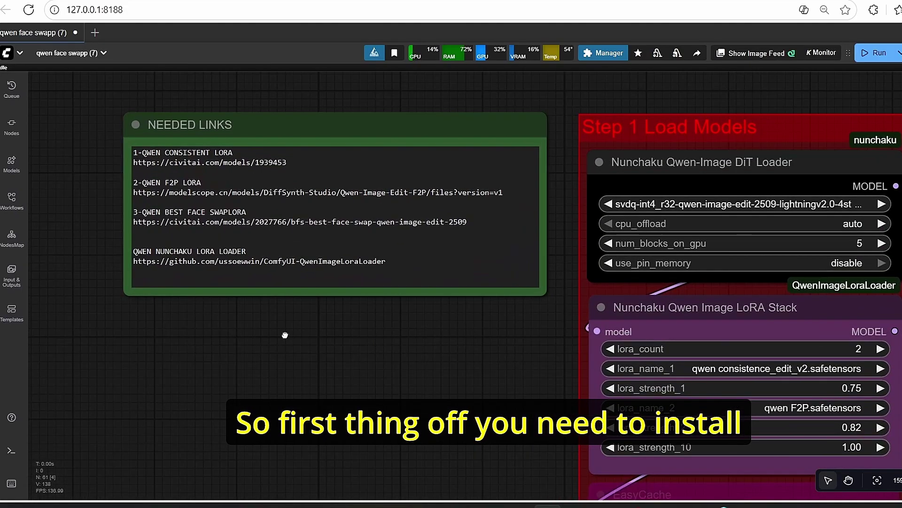
drag(284, 335, 315, 354)
scroll(205, 293, up, 3)
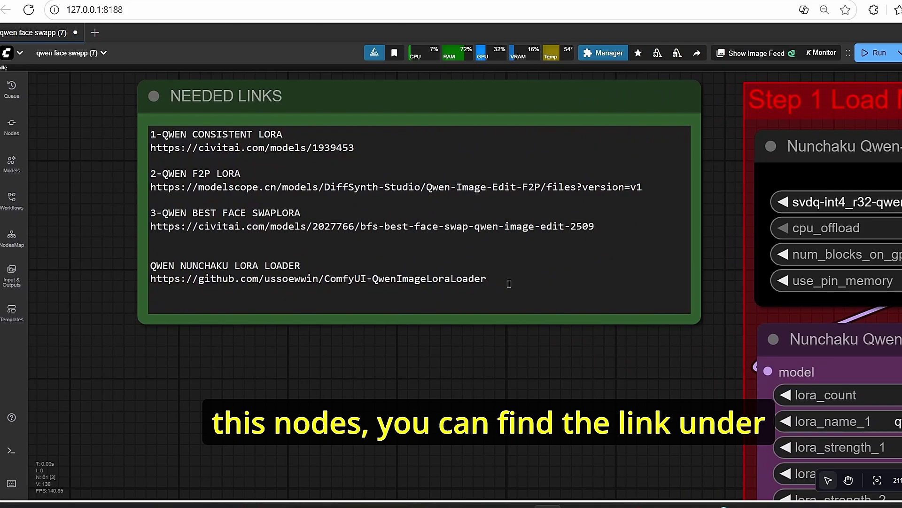
drag(509, 284, 153, 283)
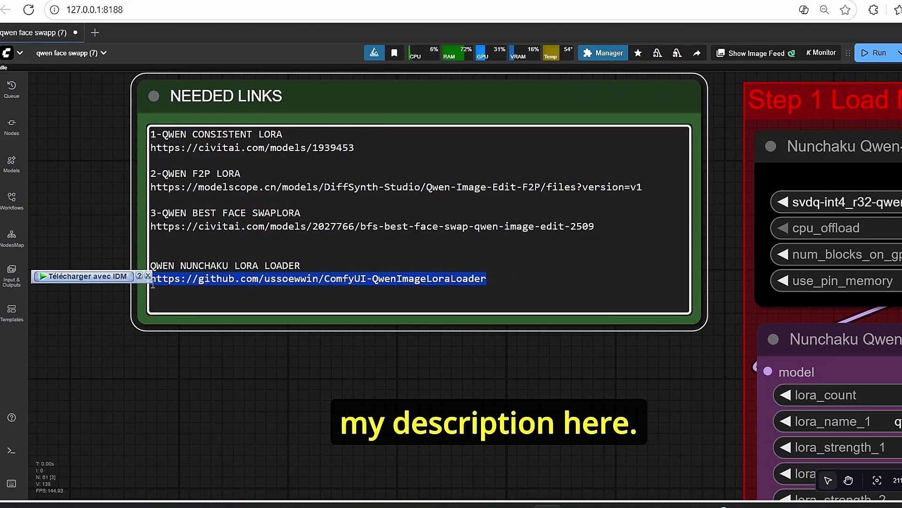
key(ctrl+c)
key(ctrl+t)
key(ctrl+v)
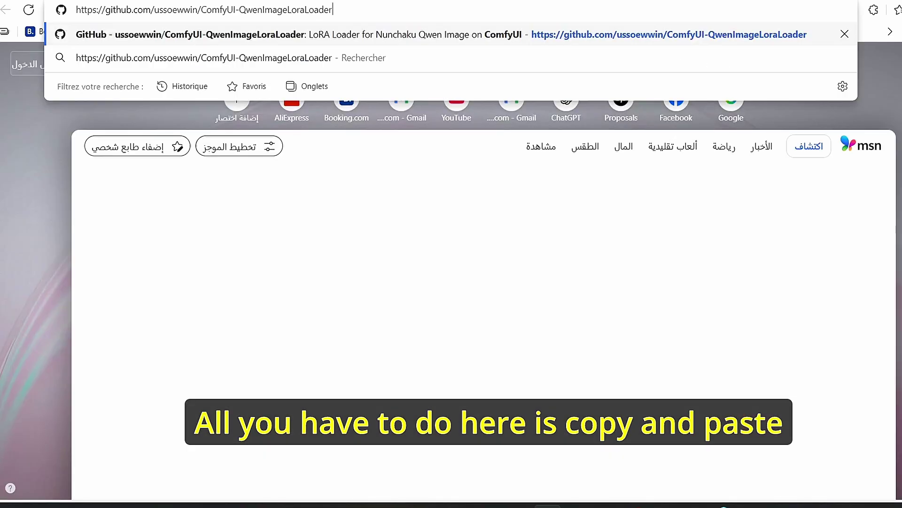
key(Return)
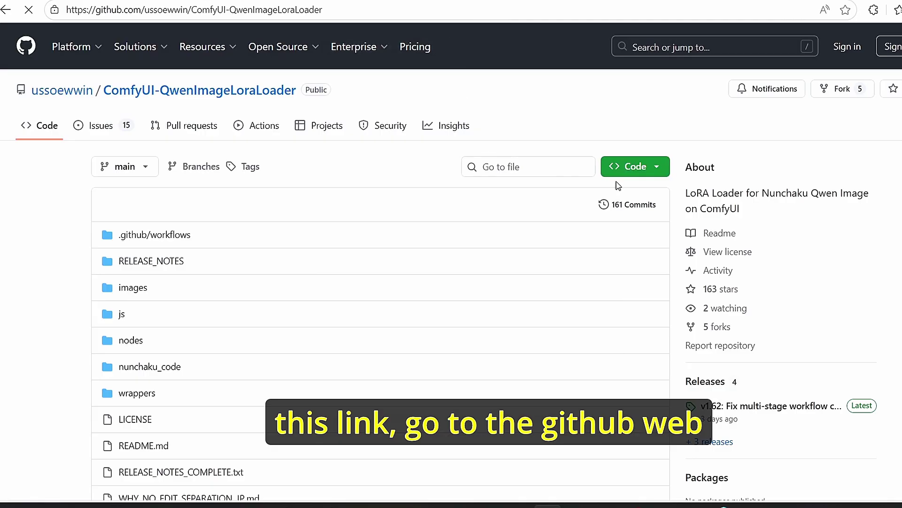
Step: Copy the repository's HTTPS clone address and switch to File Explorer to open ComfyUI's custom_nodes folder
click(659, 168)
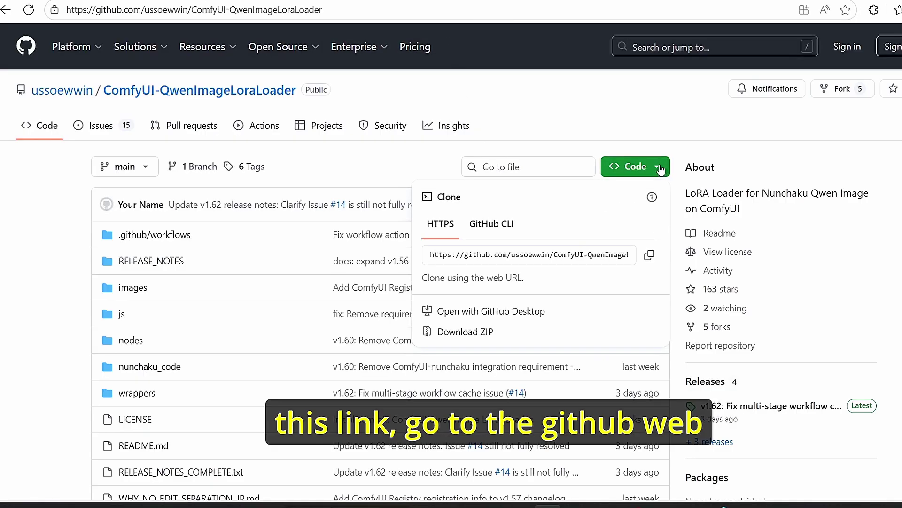
click(650, 257)
click(576, 506)
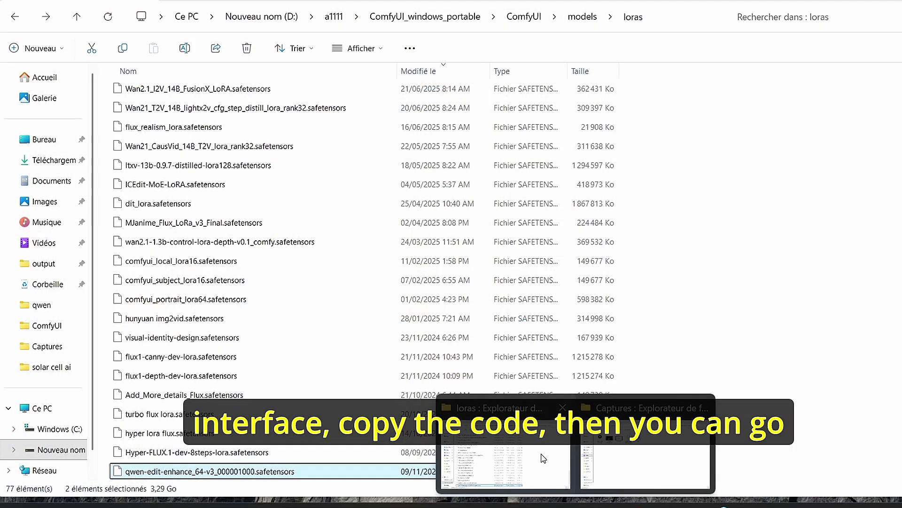
click(542, 458)
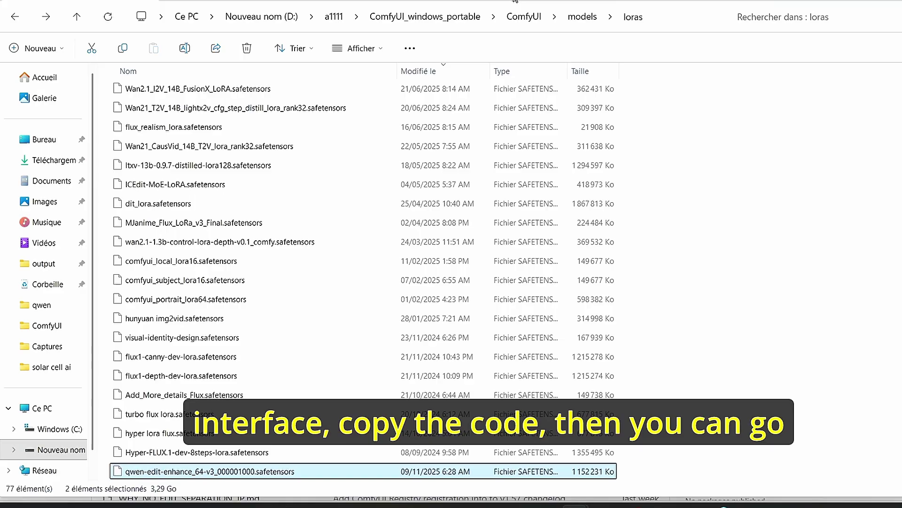
click(583, 16)
click(523, 17)
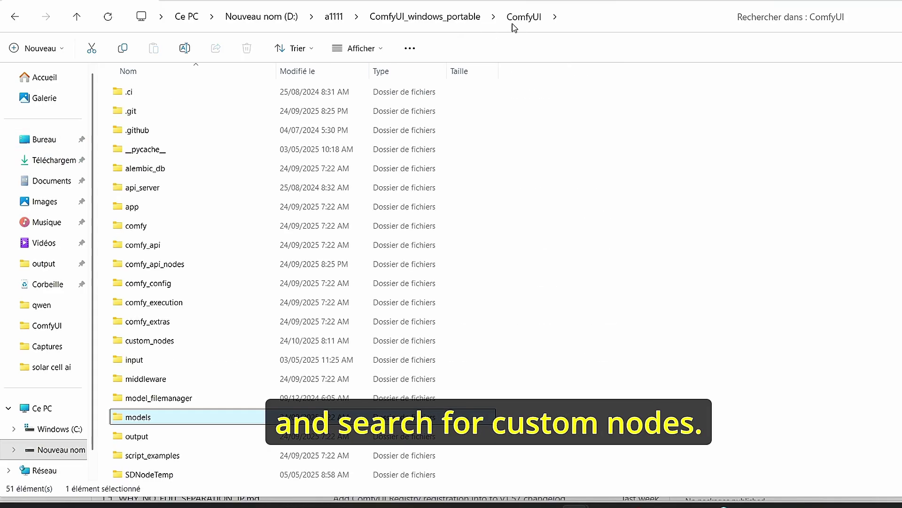
double_click(150, 340)
Step: Open a command prompt in the custom_nodes folder and enter git clone with the copied ComfyUI-QwenImageLoraLoader address
click(661, 19)
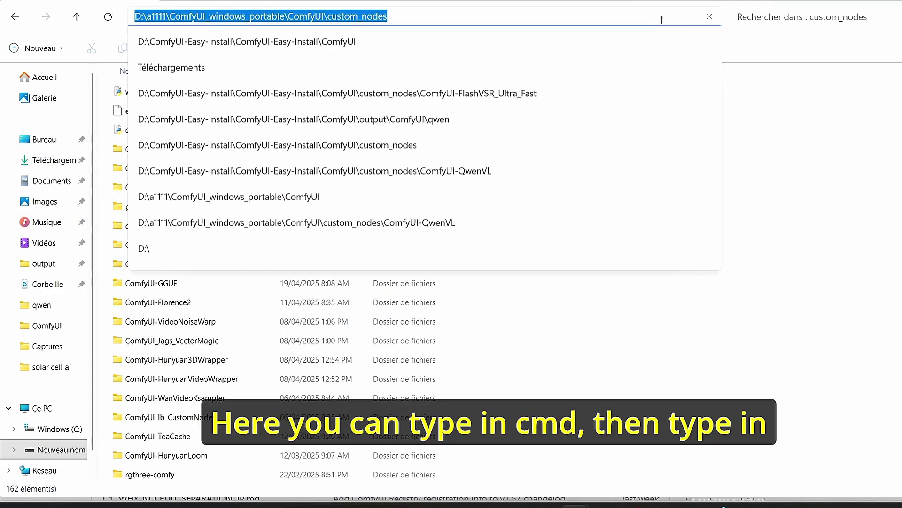
text(cmd)
key(Return)
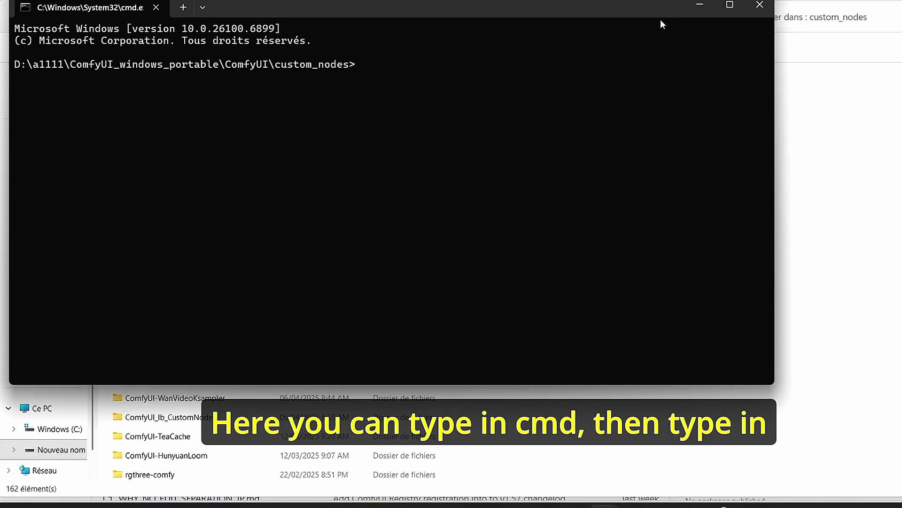
text(git clone)
key(ctrl+v)
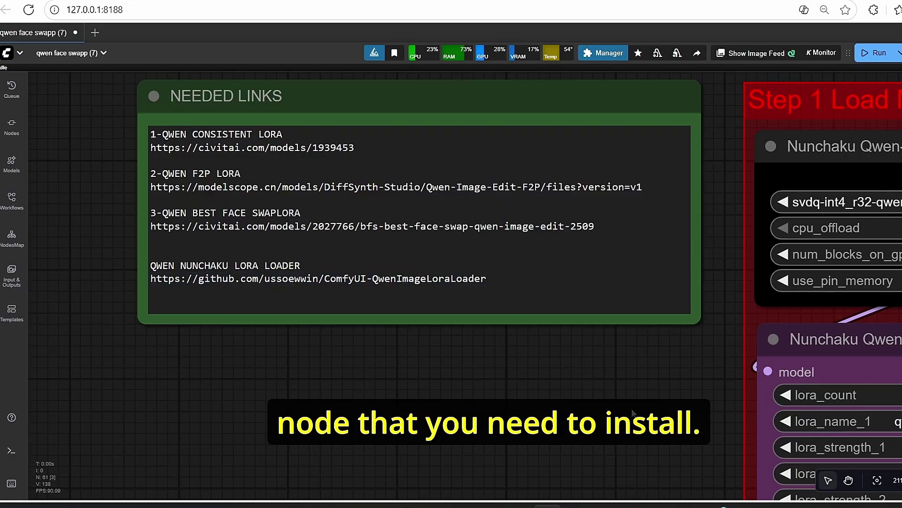
Step: Open the node search on an empty canvas area and search for "nunchaku qwen"
scroll(660, 400, down, 7)
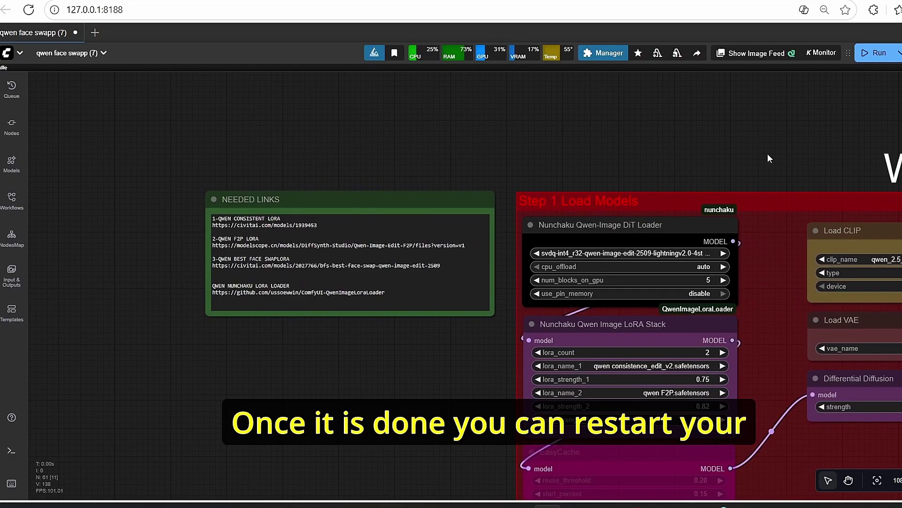
drag(782, 147, 689, 186)
drag(475, 143, 499, 228)
double_click(499, 228)
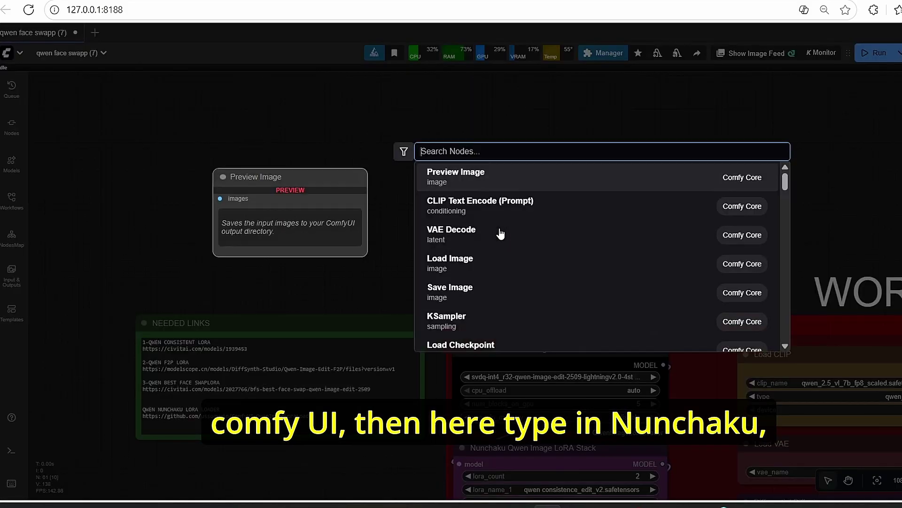
text(nunchaku qwen)
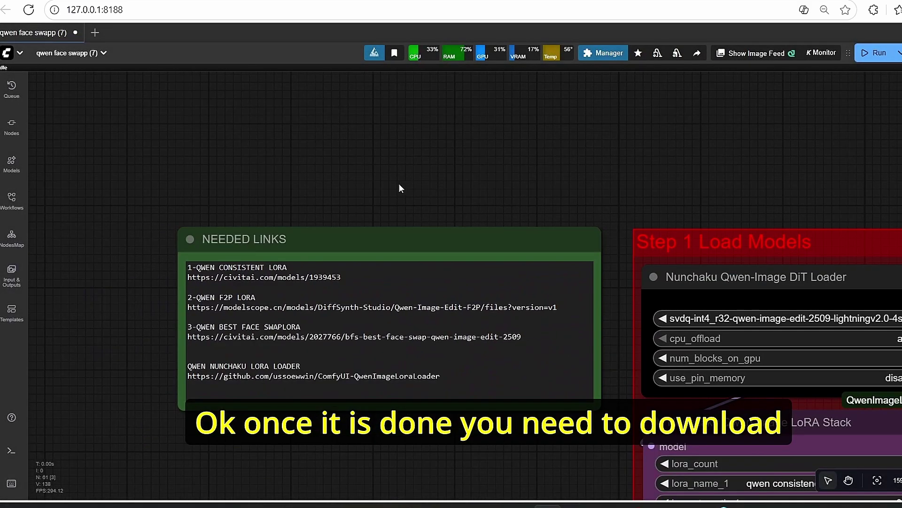
Step: Examine the Qwen-Image-Edit-F2P model card on ModelScope, including the model introduction and the input and generated image examples
drag(411, 166, 491, 181)
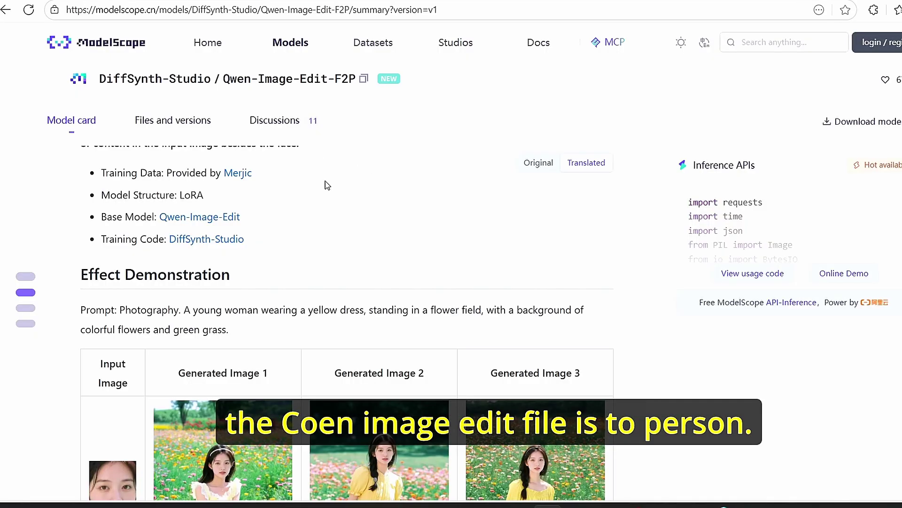
scroll(329, 184, down, 3)
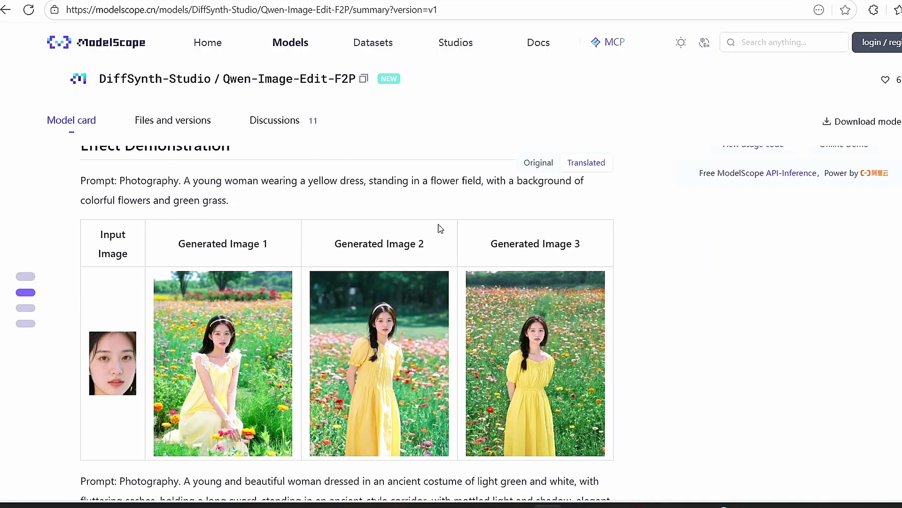
scroll(394, 240, up, 1)
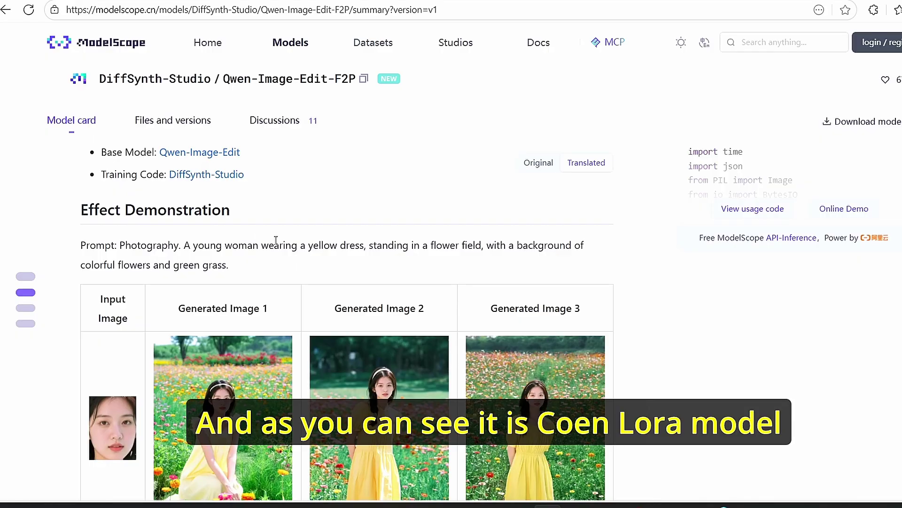
scroll(275, 240, down, 1)
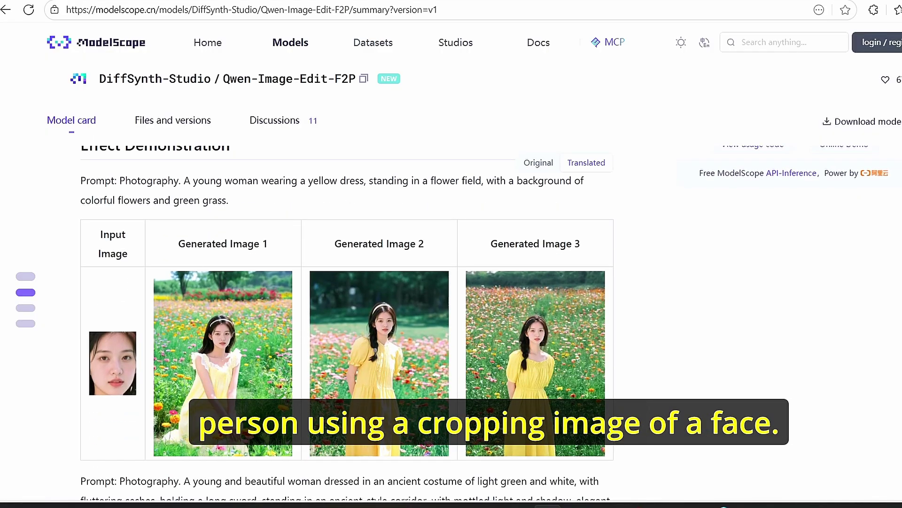
scroll(140, 340, down, 5)
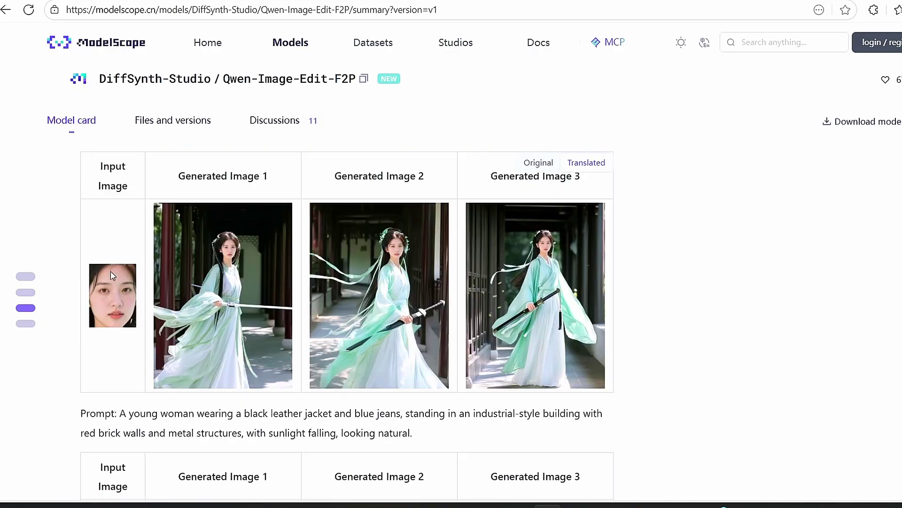
scroll(179, 290, down, 3)
scroll(185, 287, down, 3)
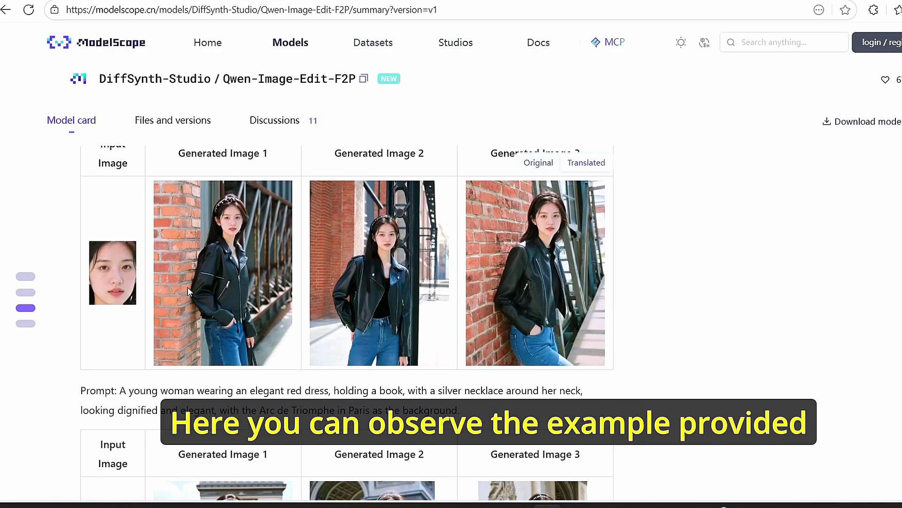
scroll(230, 263, down, 3)
scroll(243, 280, down, 3)
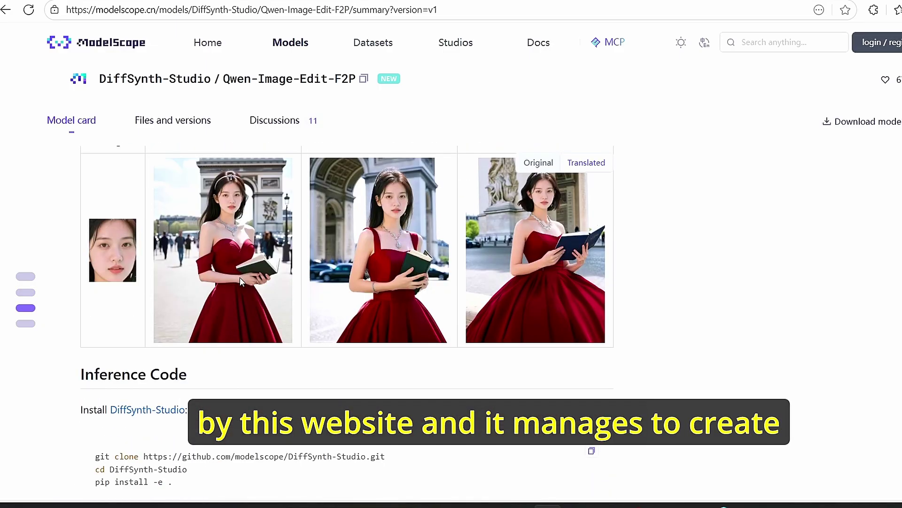
scroll(394, 401, down, 3)
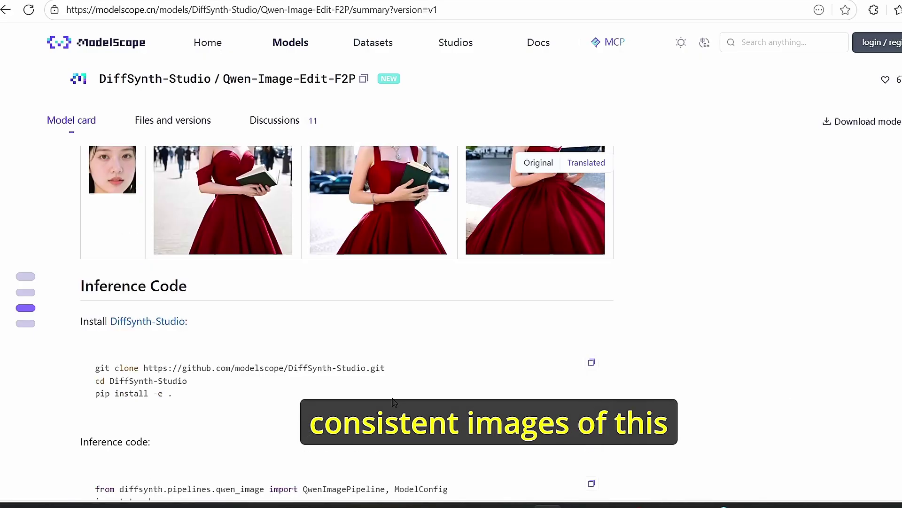
scroll(328, 380, up, 5)
scroll(327, 380, up, 2)
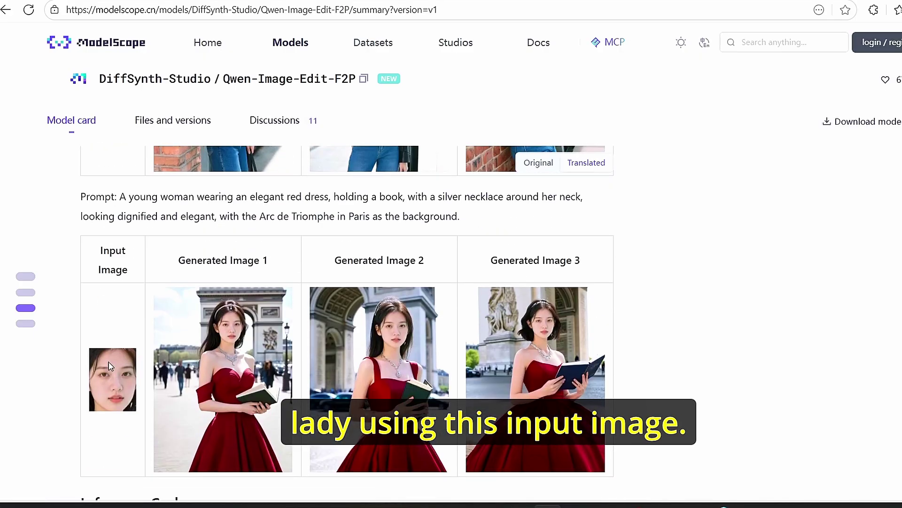
scroll(133, 338, down, 3)
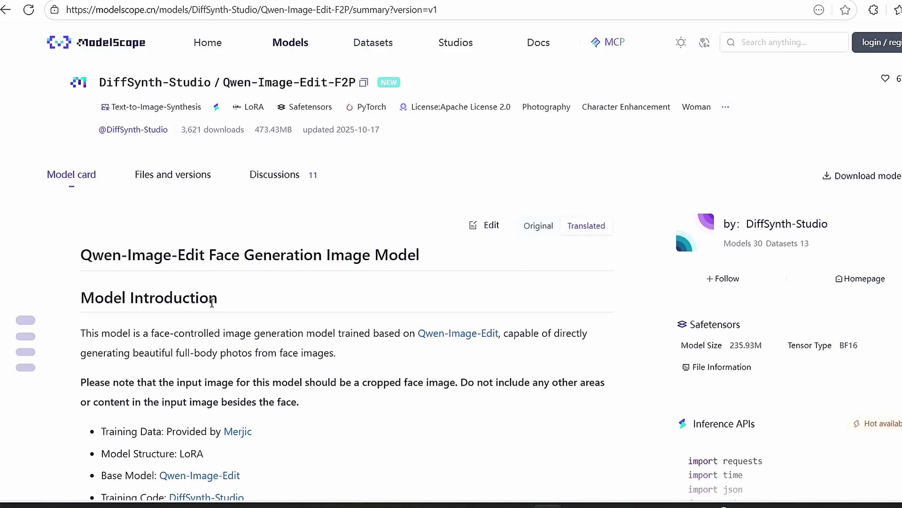
Step: Show the Qwen-Image-Edit-F2P model's file list, and switch to File Explorer to open the loras folder inside ComfyUI's models folder
click(173, 181)
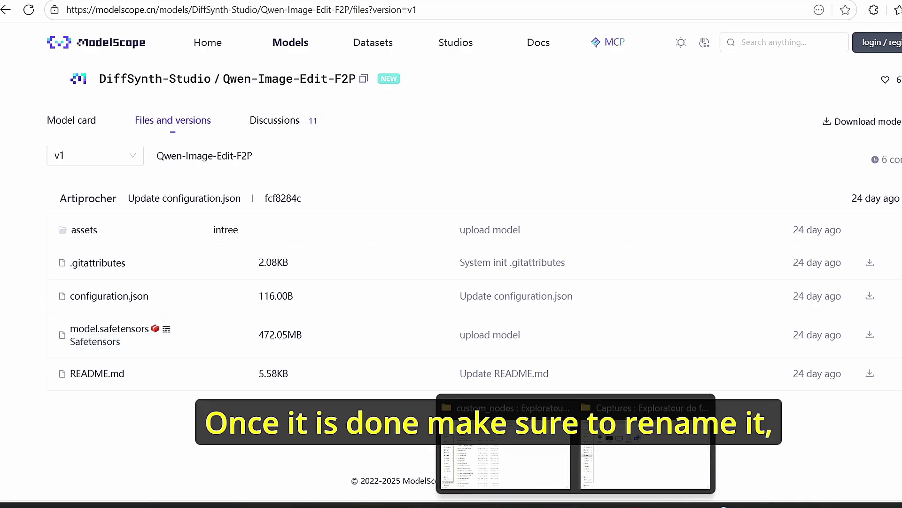
click(517, 458)
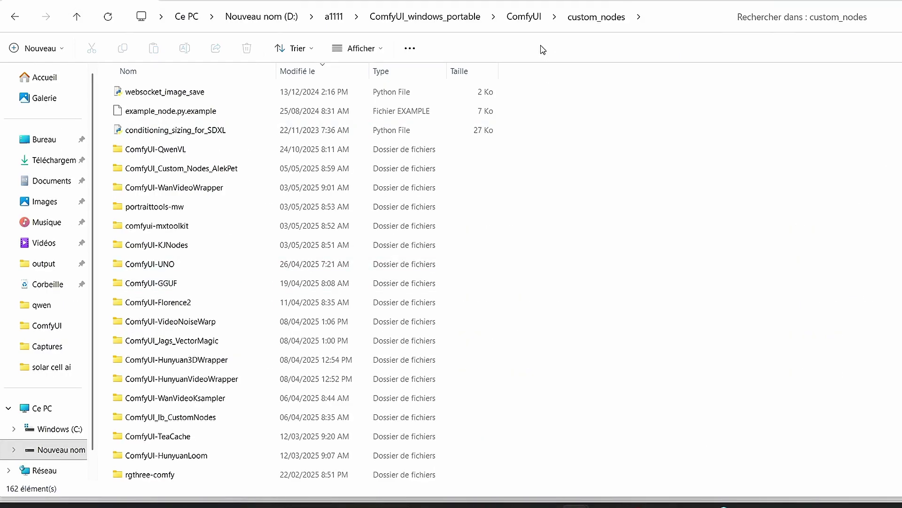
click(526, 18)
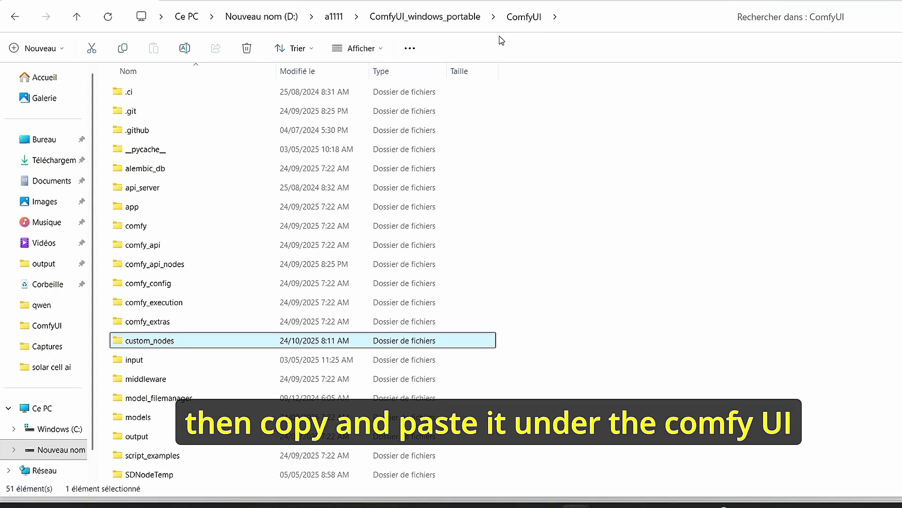
double_click(141, 417)
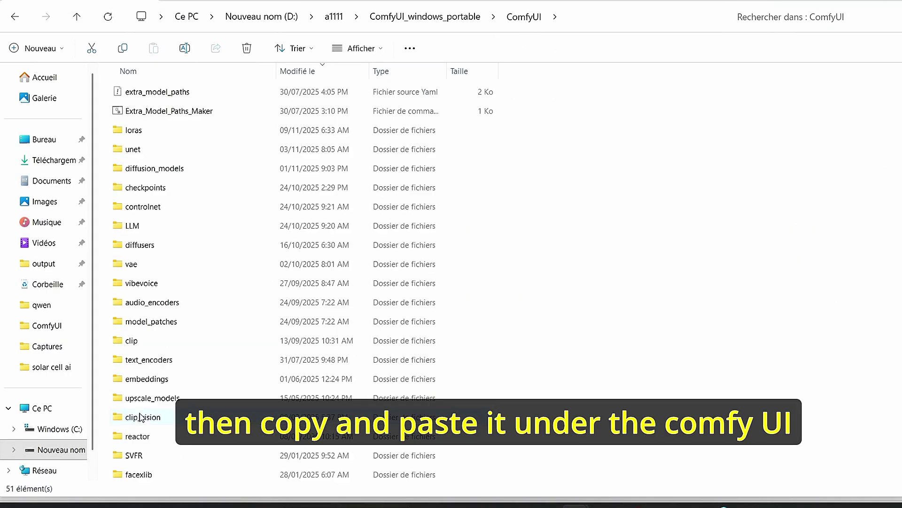
double_click(166, 135)
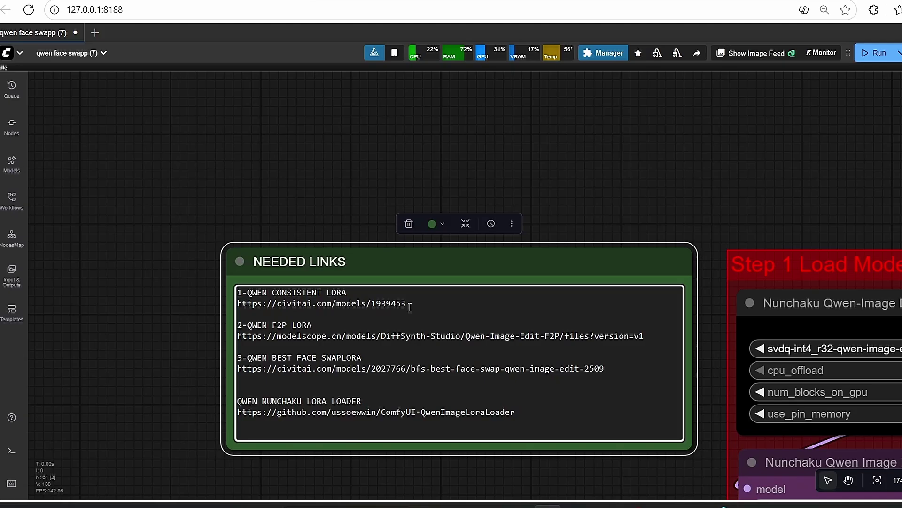
Step: Copy the QWEN CONSISTENT LORA link from the NEEDED LINKS note and open its Civitai page in the other browser
drag(411, 306, 238, 304)
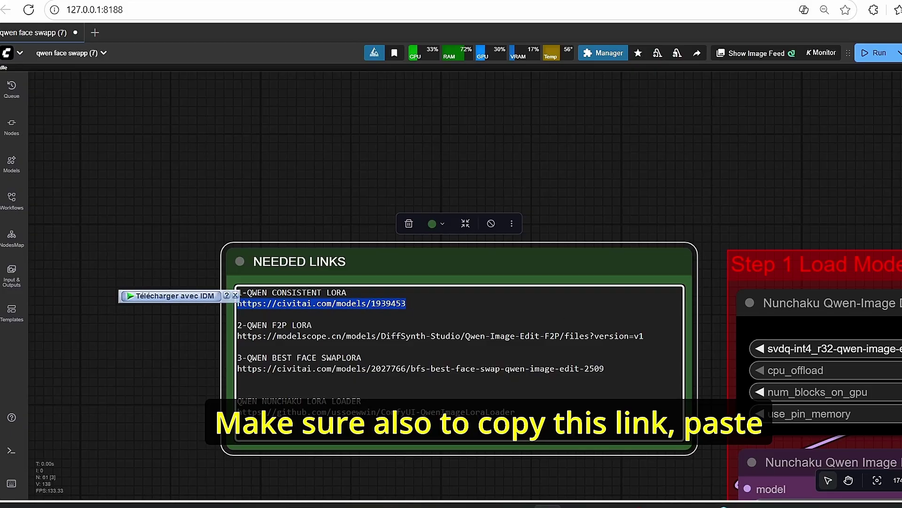
click(719, 507)
click(788, 439)
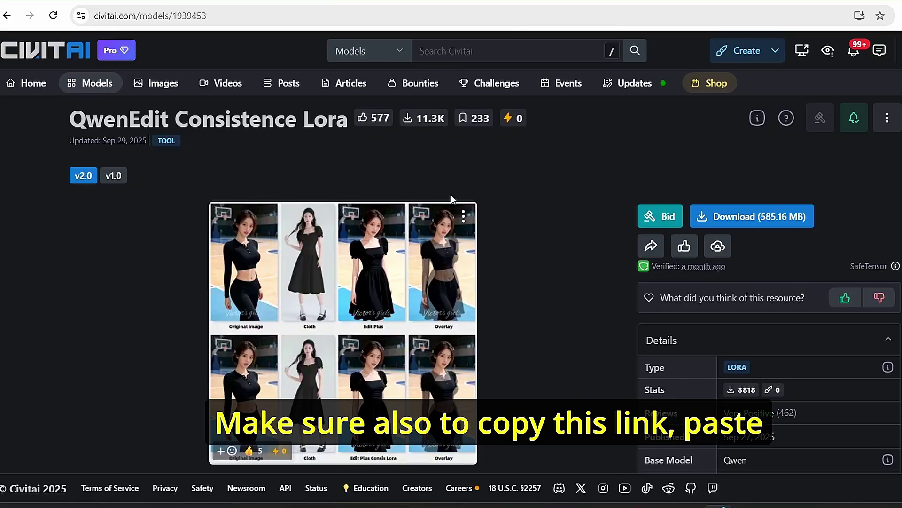
Step: Review the QwenEdit Consistence Lora page's comparison images and recommended strengths, and bring up the loras folder in File Explorer
scroll(724, 146, down, 1)
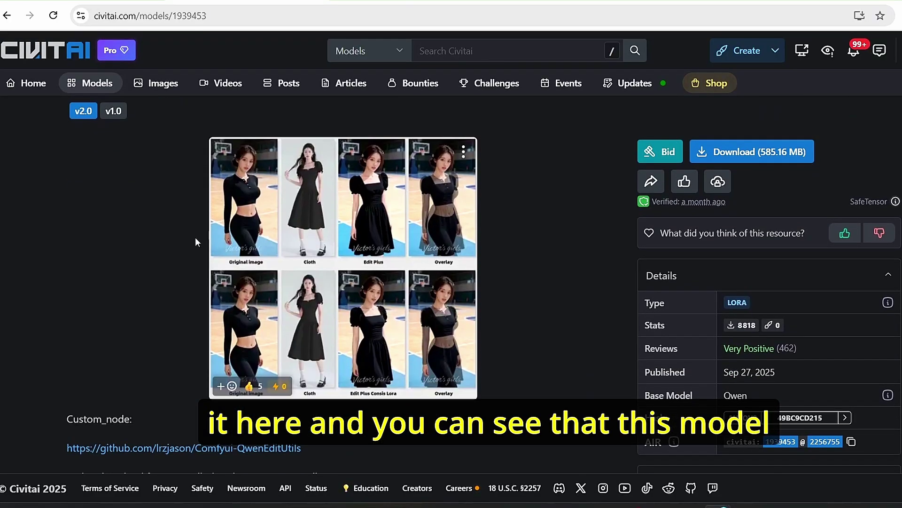
scroll(480, 284, up, 1)
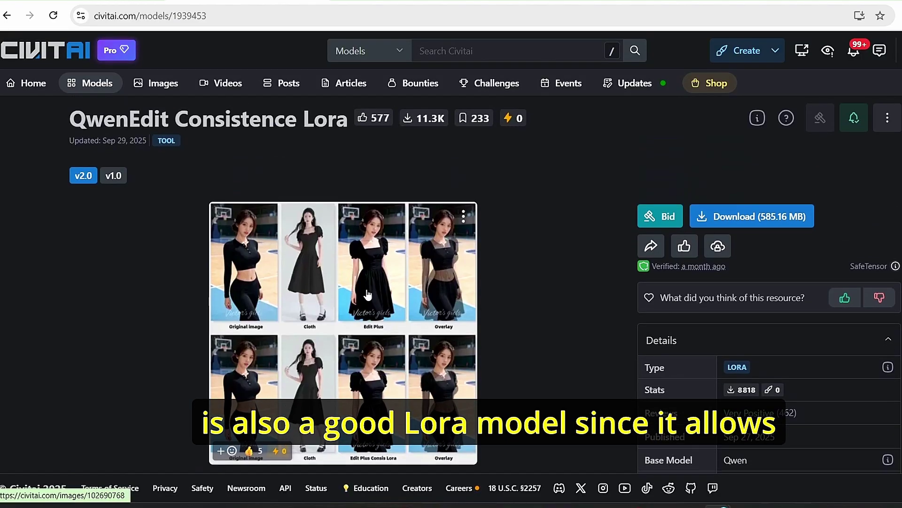
scroll(368, 295, down, 2)
scroll(391, 292, up, 1)
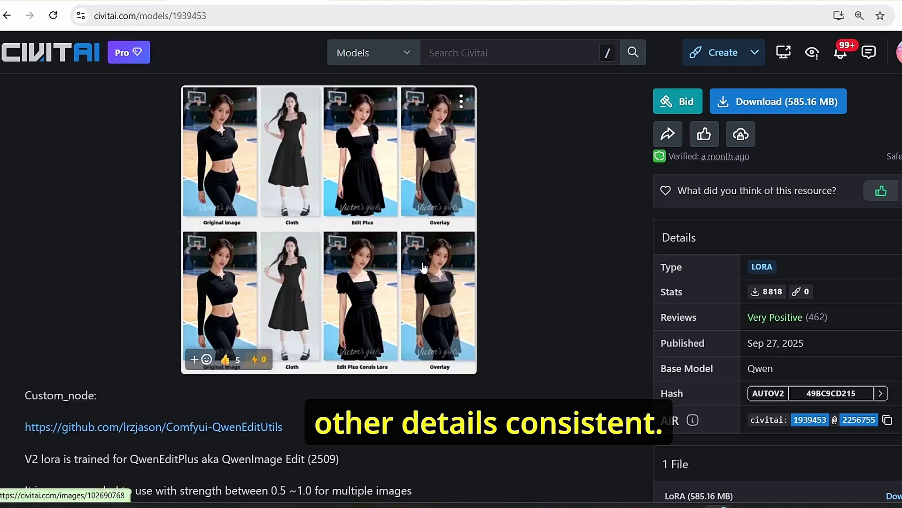
scroll(500, 281, down, 3)
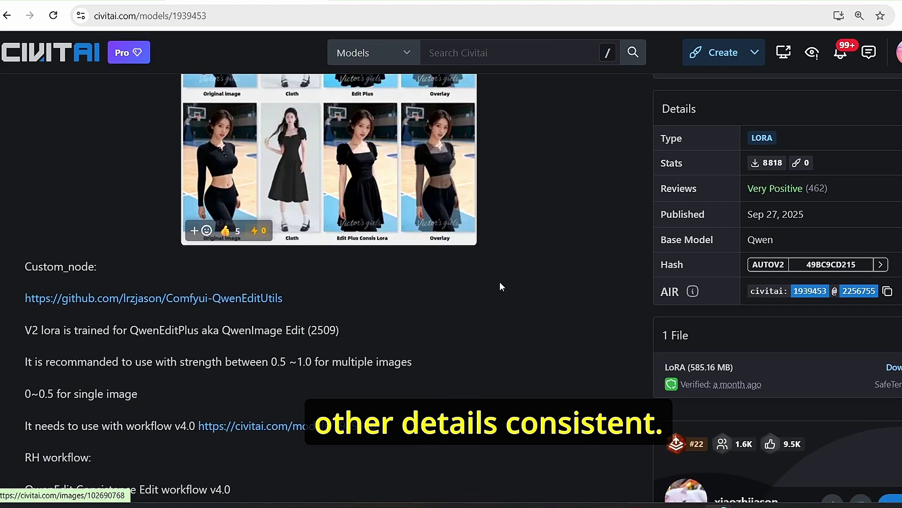
scroll(601, 254, up, 5)
scroll(571, 284, down, 5)
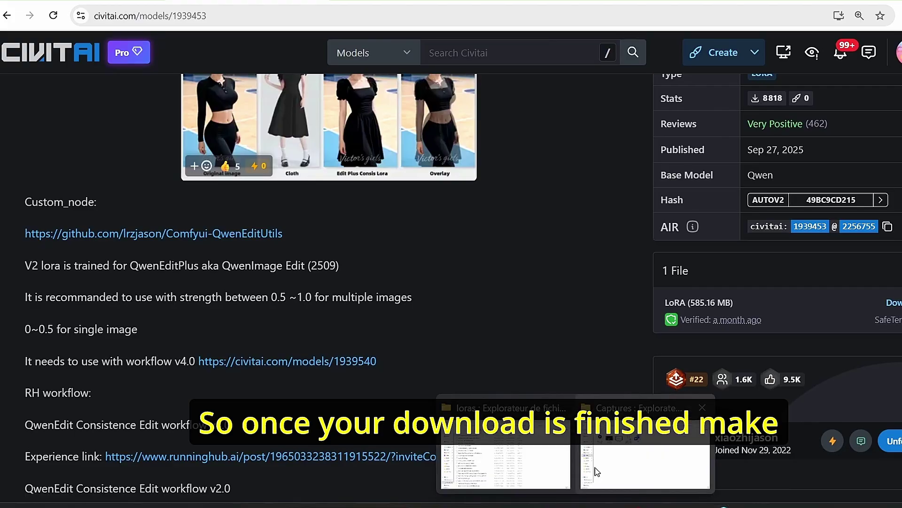
click(522, 456)
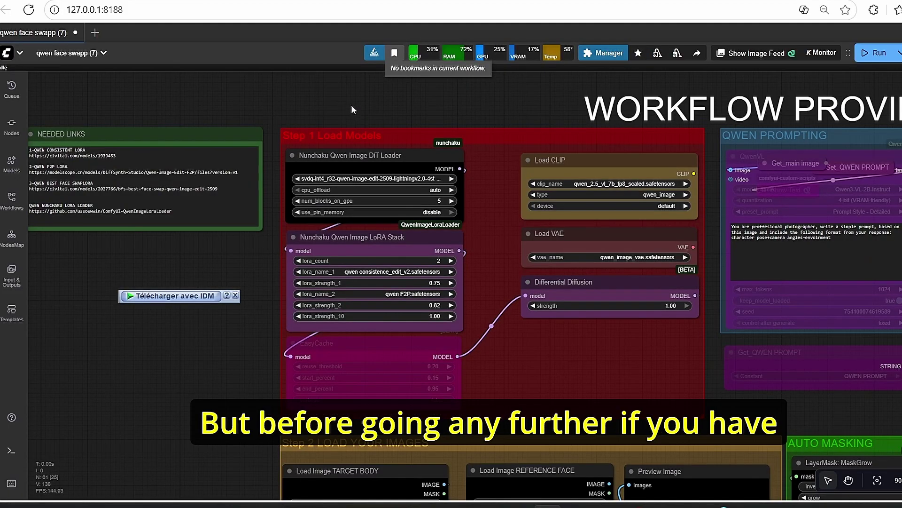
Step: Open the ComfyUI Manager to check the Install Missing Custom Nodes option, and close it again
scroll(520, 222, down, 3)
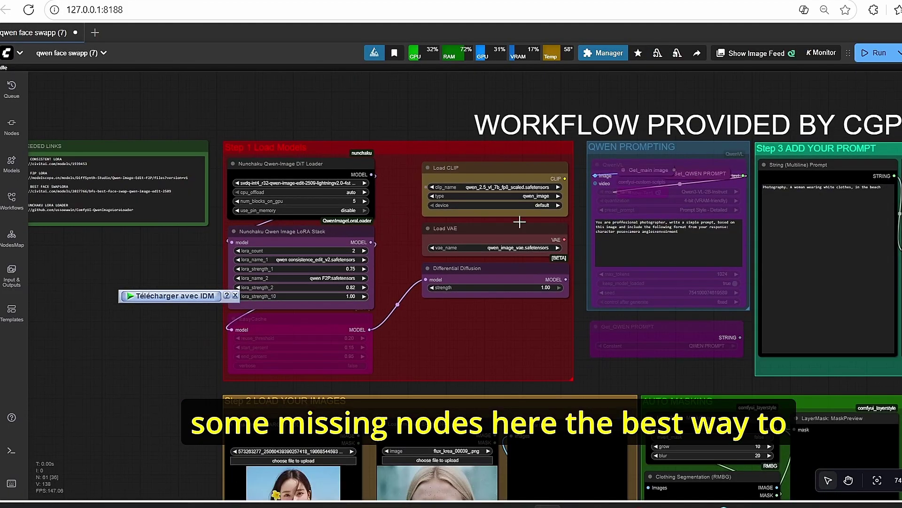
drag(681, 376, 545, 249)
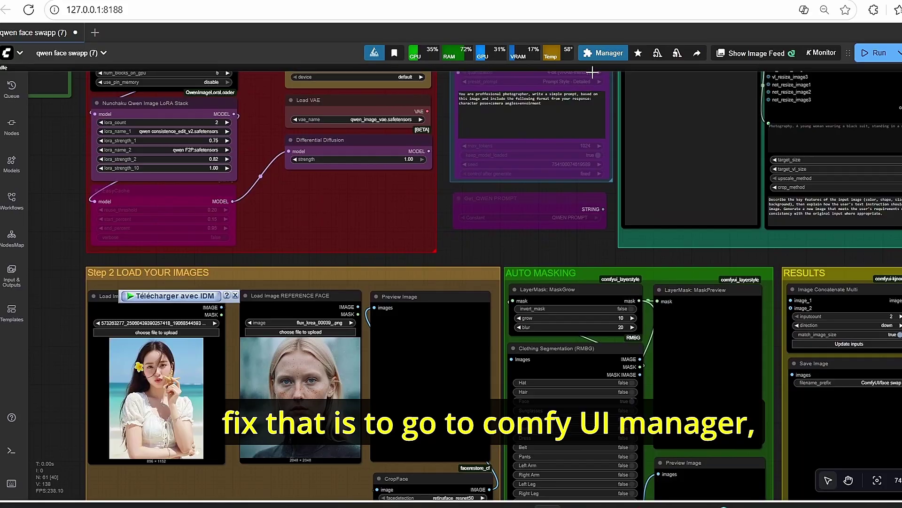
click(598, 54)
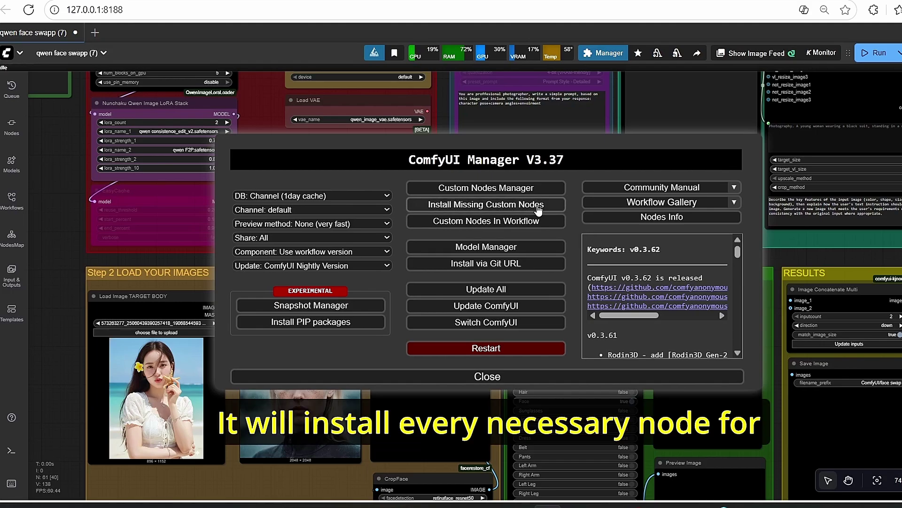
click(539, 378)
Step: Inspect the custom nodes used across the workflow, such as CropFace, the AUTO MASKING nodes and the RESULTS group
scroll(437, 232, down, 10)
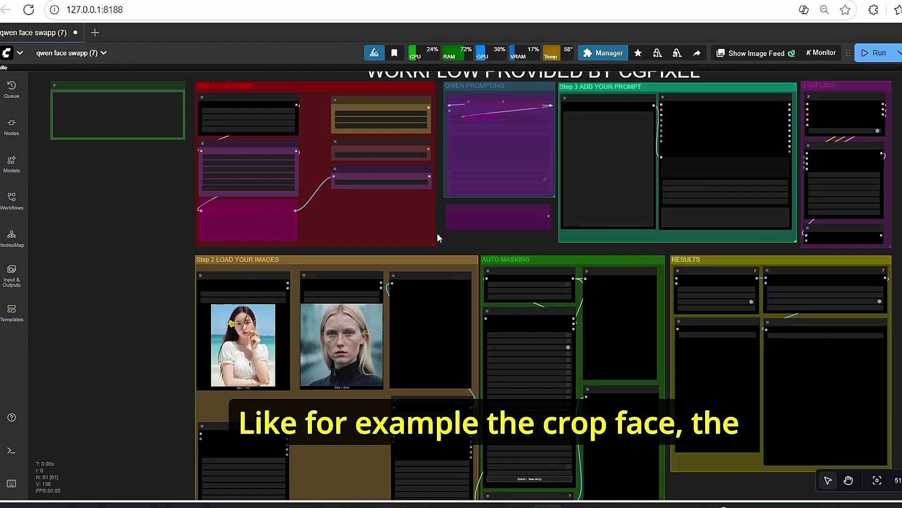
scroll(394, 369, up, 15)
click(386, 344)
click(498, 203)
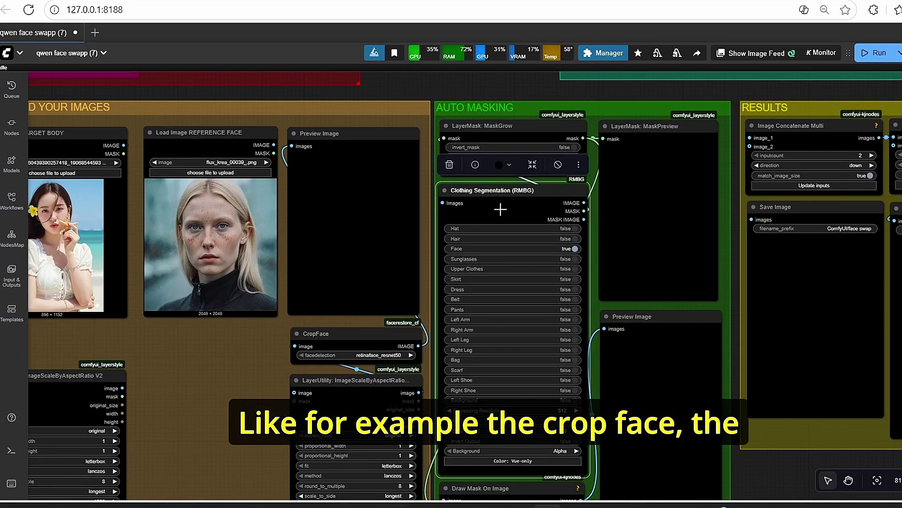
click(501, 92)
scroll(501, 92, down, 3)
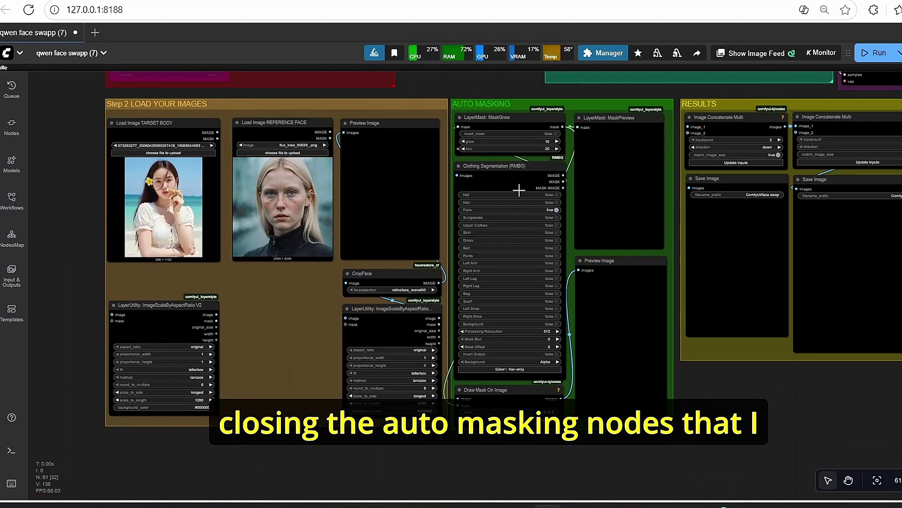
scroll(771, 376, down, 6)
scroll(895, 262, up, 9)
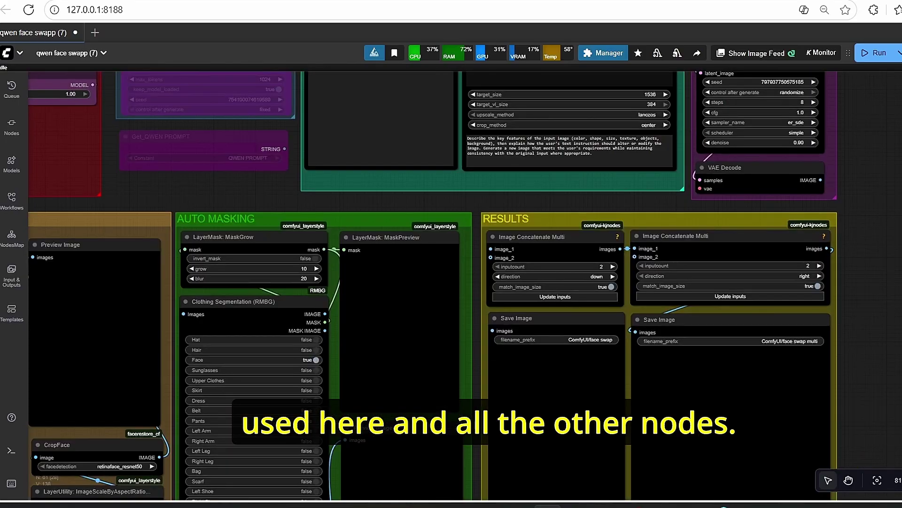
scroll(890, 338, down, 3)
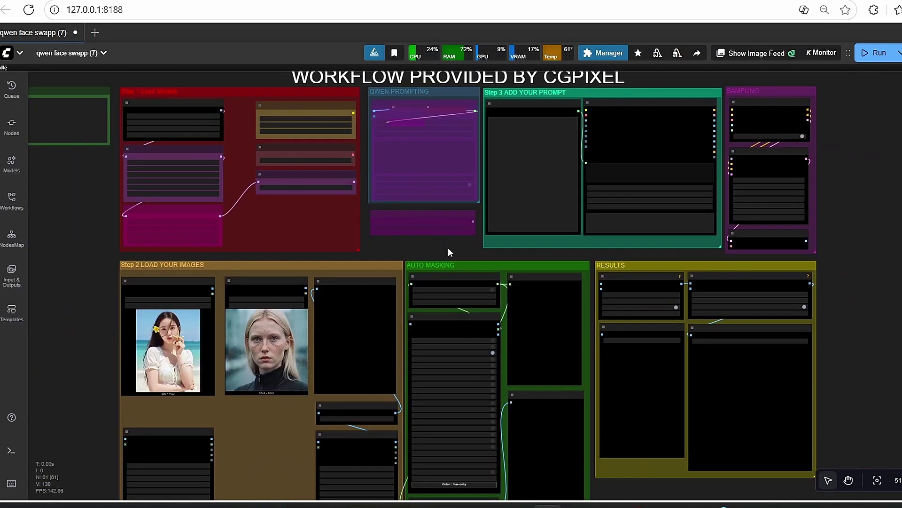
scroll(448, 249, down, 2)
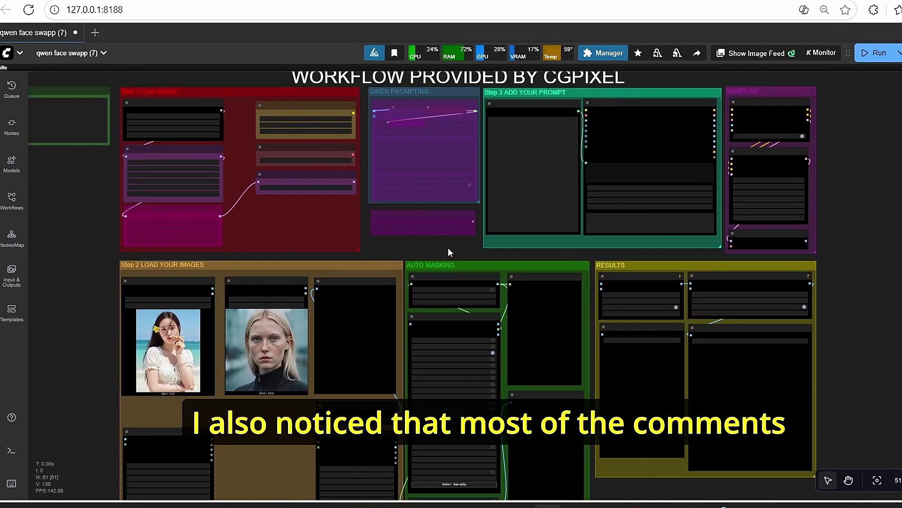
scroll(448, 252, up, 2)
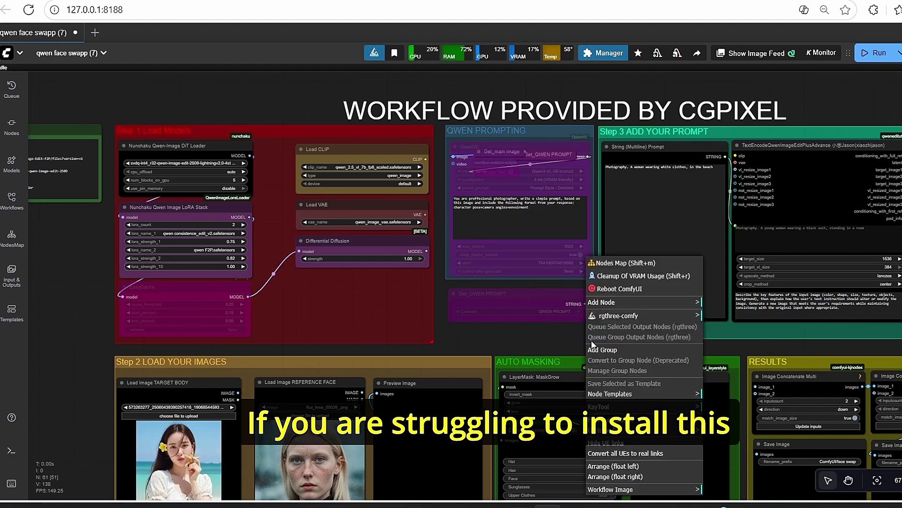
right_click(591, 340)
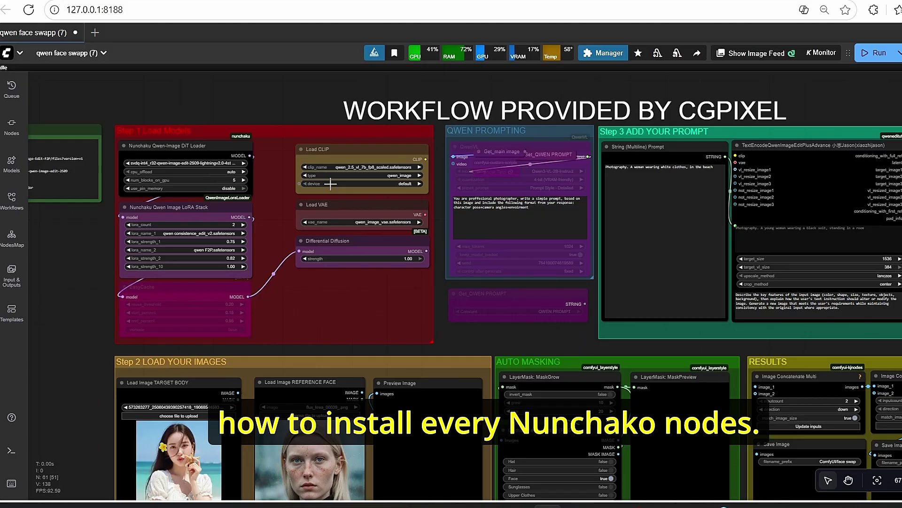
scroll(310, 105, up, 2)
drag(308, 103, 422, 175)
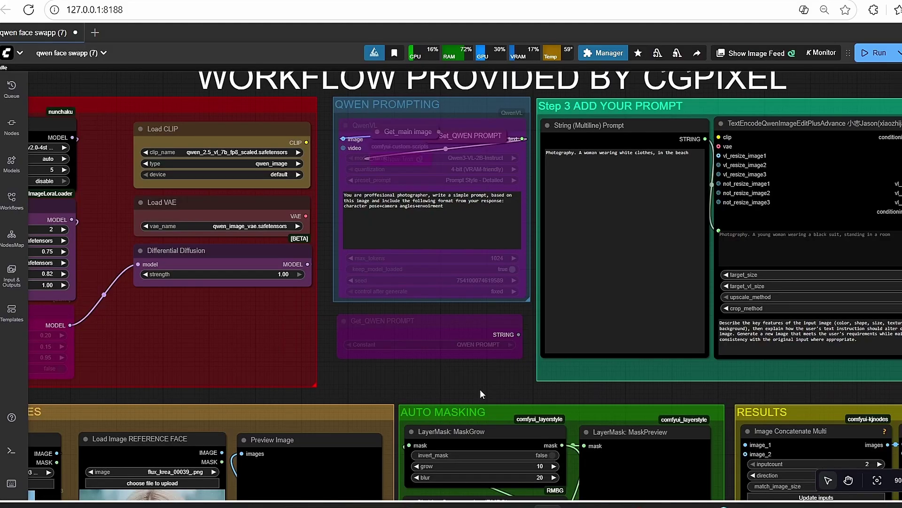
scroll(481, 390, down, 3)
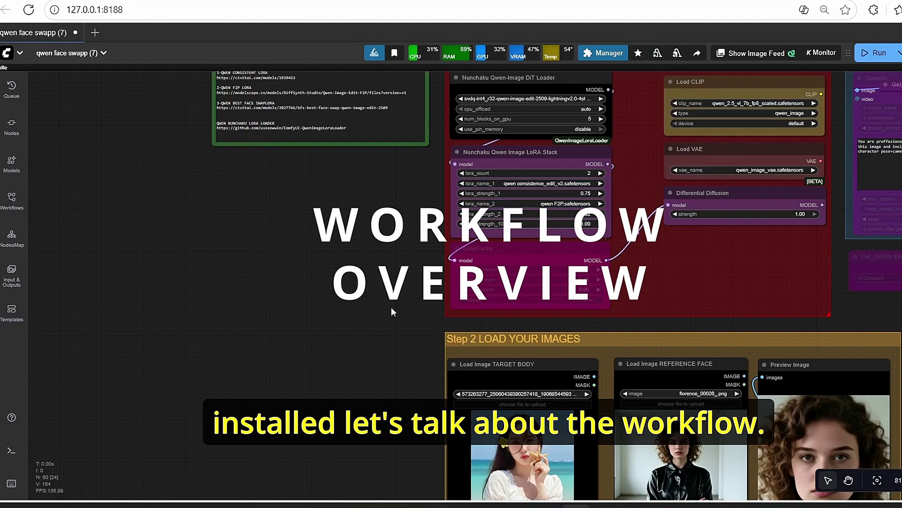
Step: Examine the model file, cpu_offload, num_blocks_on_gpu and use_pin_memory settings of the Nunchaku Qwen-Image DiT Loader in the Step 1 Load Models group
drag(392, 309, 299, 350)
scroll(309, 336, down, 3)
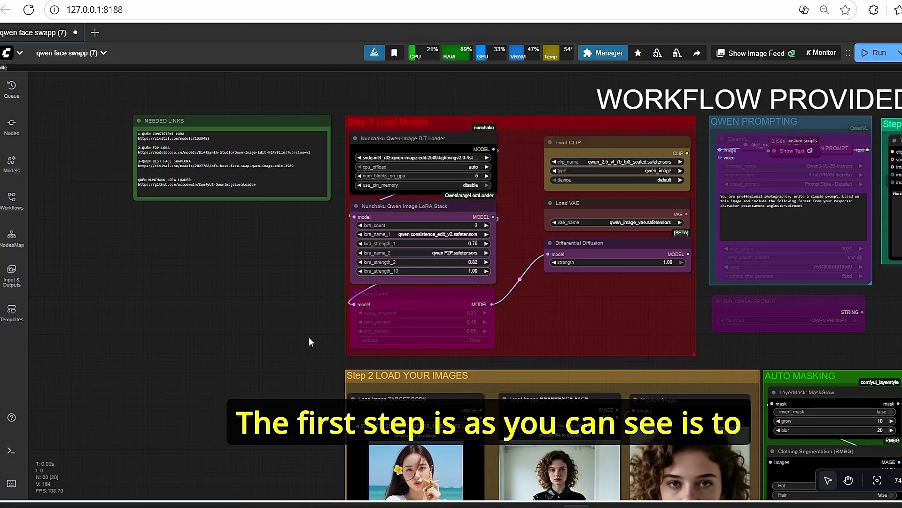
scroll(398, 181, up, 7)
scroll(398, 181, up, 1)
drag(397, 181, 477, 135)
scroll(343, 192, up, 2)
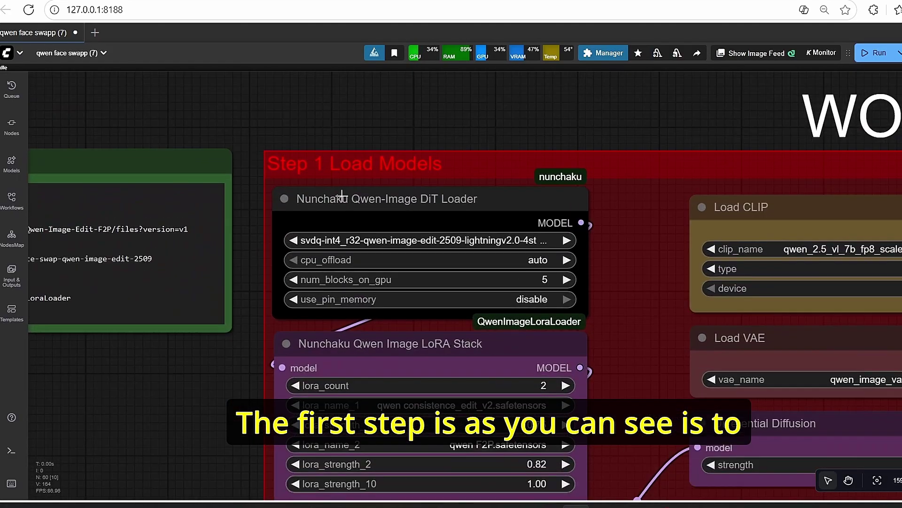
click(389, 198)
click(609, 156)
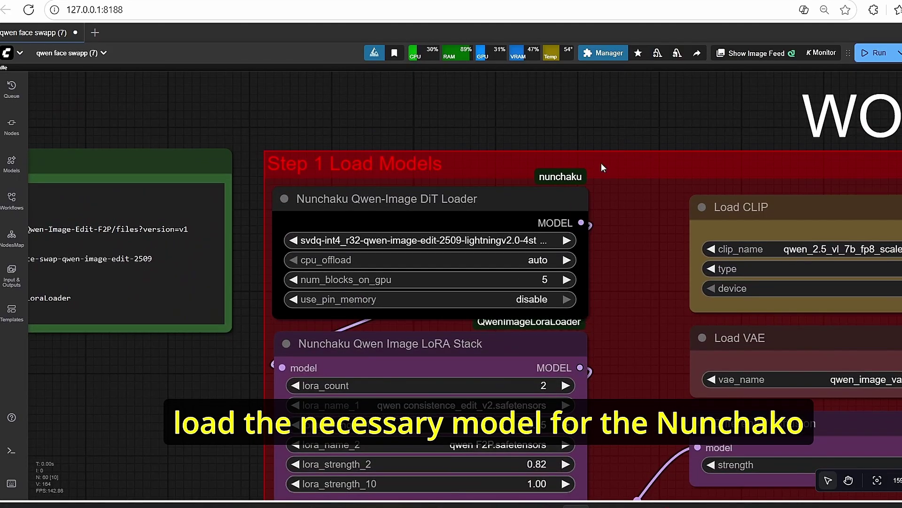
scroll(423, 220, up, 3)
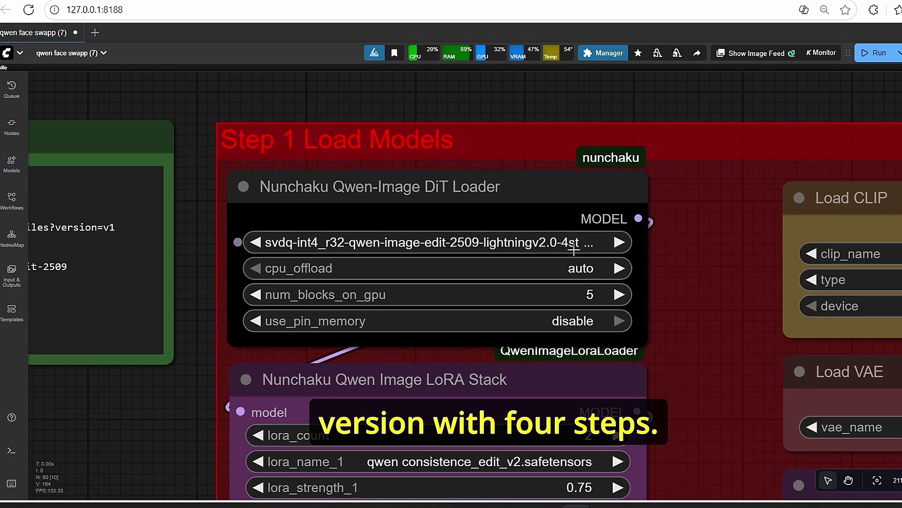
drag(672, 319, 644, 281)
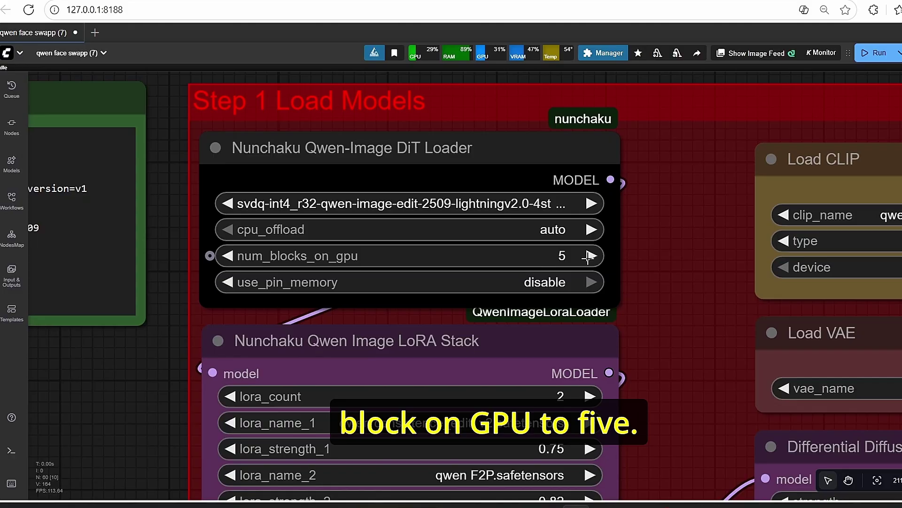
drag(681, 393, 702, 304)
drag(725, 220, 734, 306)
scroll(724, 350, down, 3)
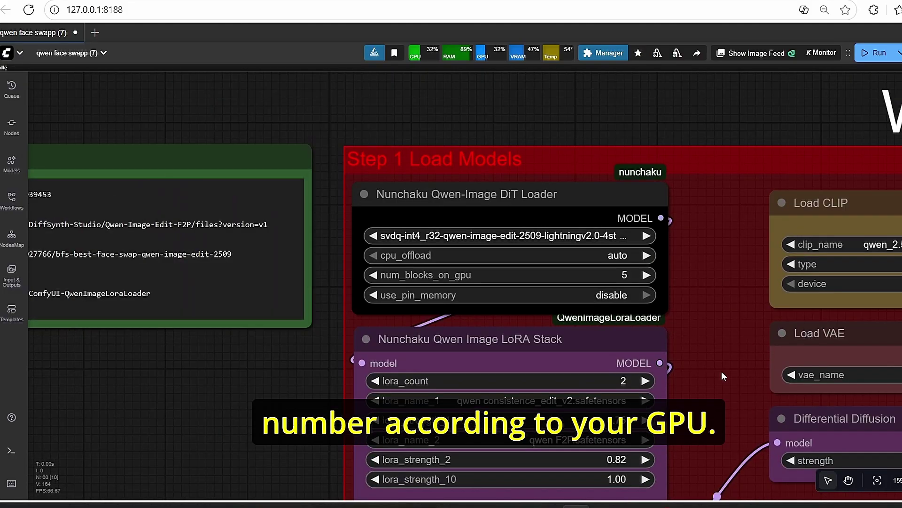
Step: Raise lora_count in the Nunchaku Qwen Image LoRA Stack node to 3 and return it to 2
scroll(721, 371, up, 1)
drag(721, 376, 694, 264)
click(393, 248)
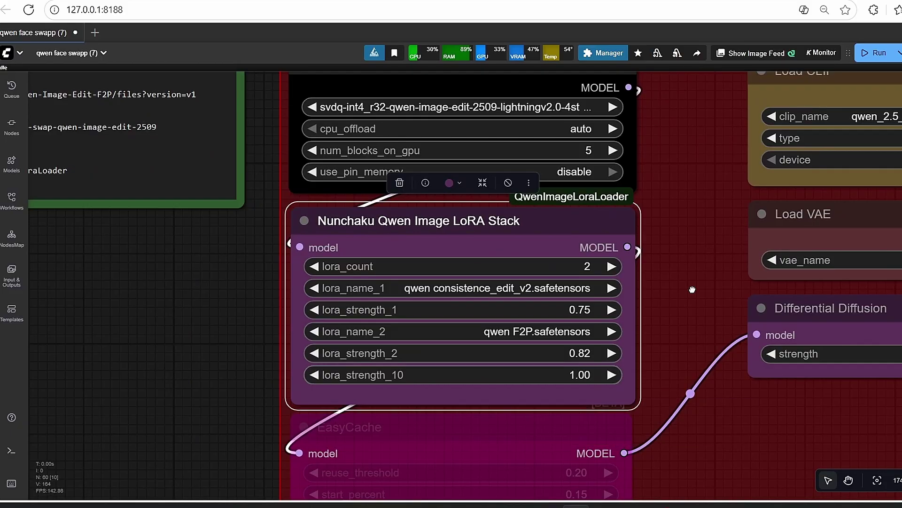
scroll(693, 289, up, 2)
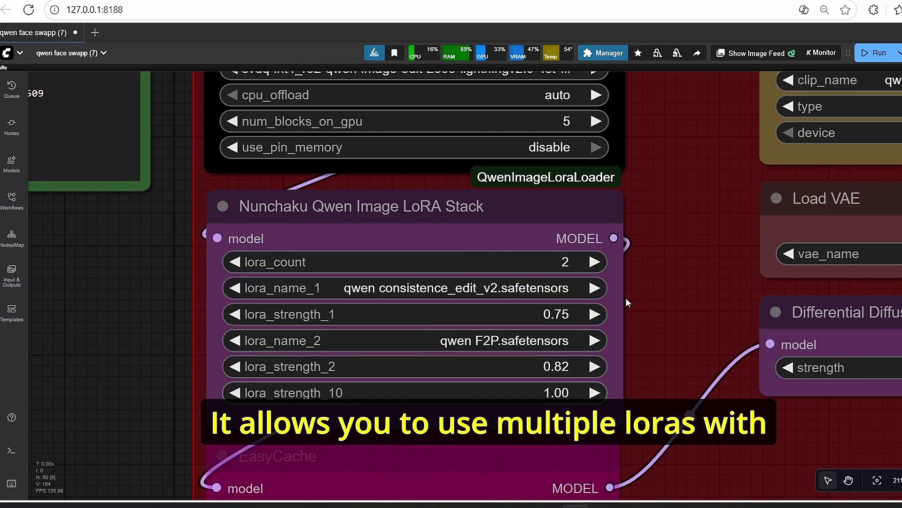
click(524, 212)
drag(658, 313, 669, 267)
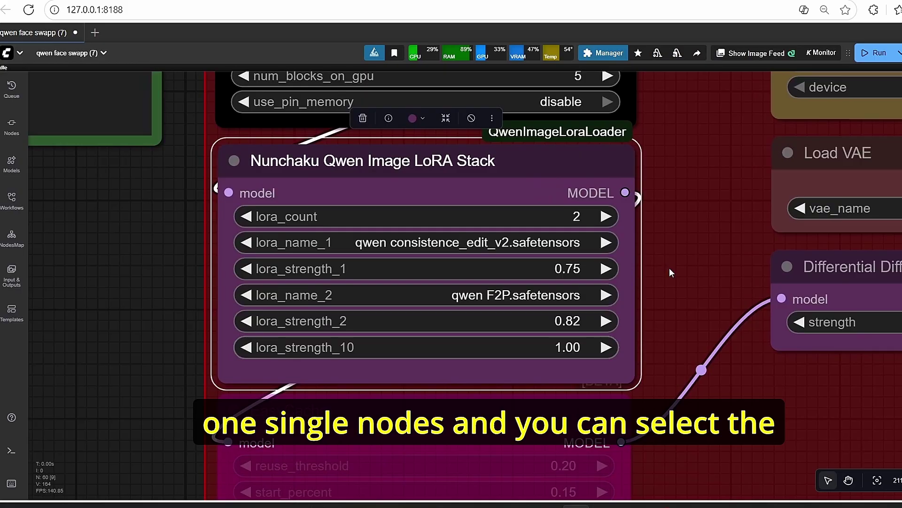
scroll(669, 267, up, 2)
scroll(586, 206, down, 3)
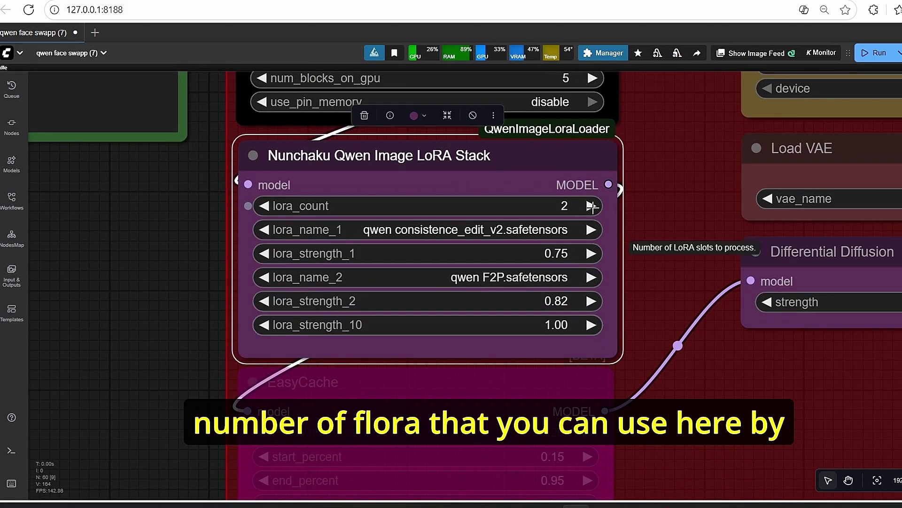
click(591, 207)
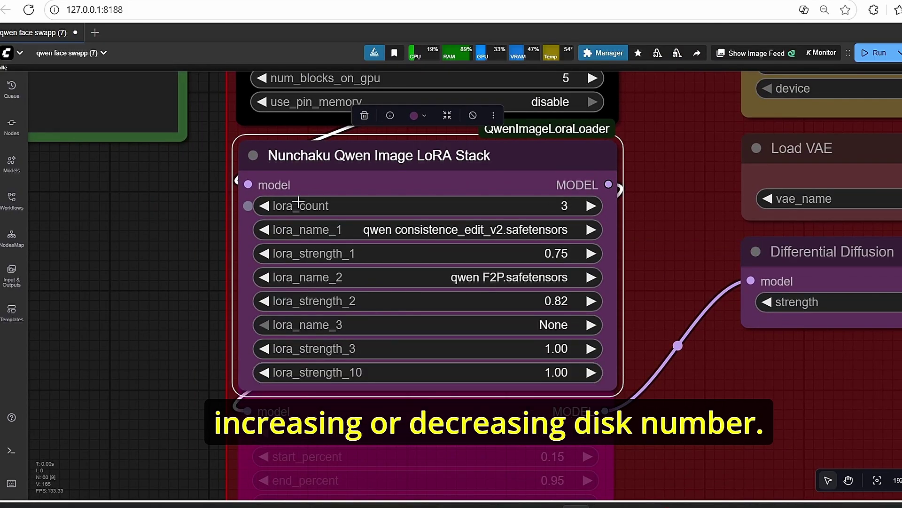
click(263, 205)
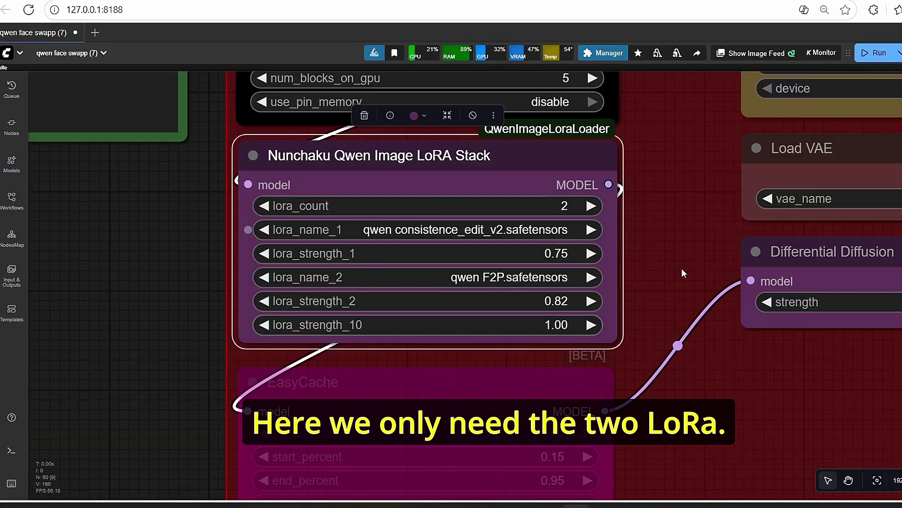
Step: Review the selected LoRA files and their strengths in the Nunchaku Qwen Image LoRA Stack node
scroll(673, 277, up, 1)
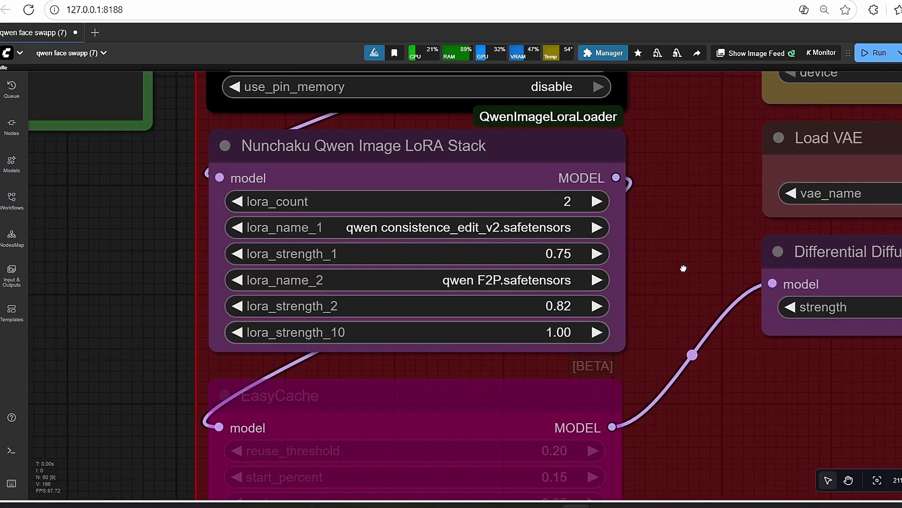
scroll(683, 266, up, 4)
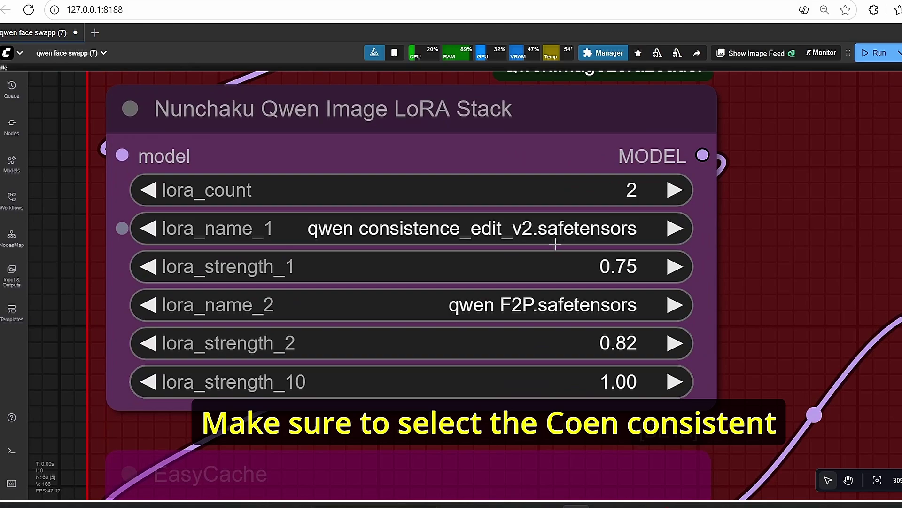
scroll(721, 318, down, 2)
scroll(770, 300, up, 2)
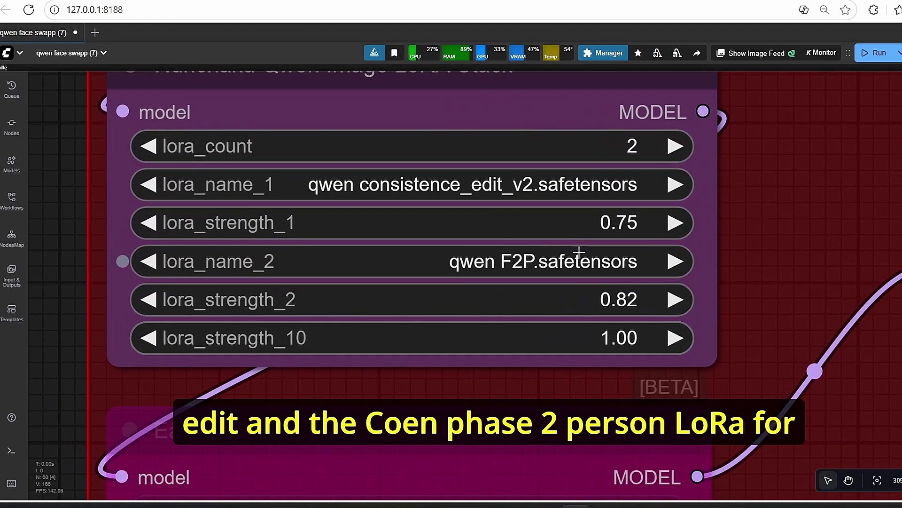
scroll(770, 282, down, 2)
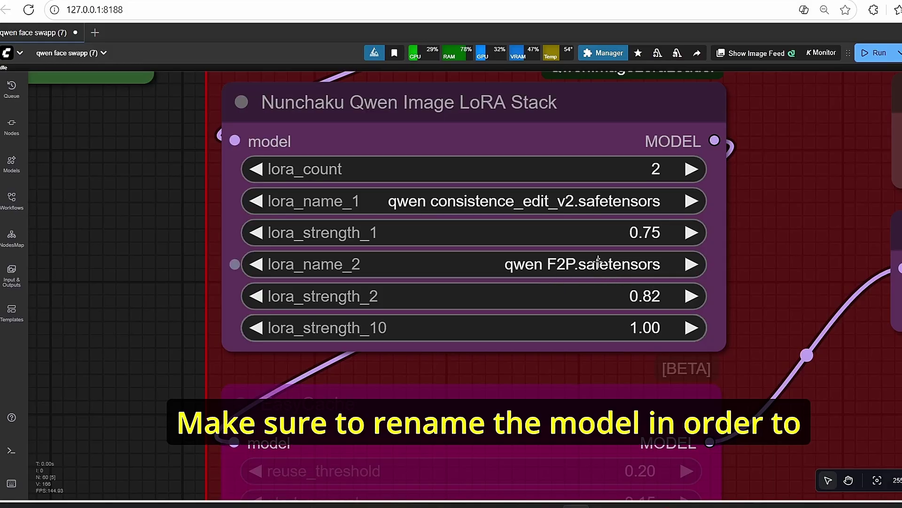
scroll(726, 289, down, 3)
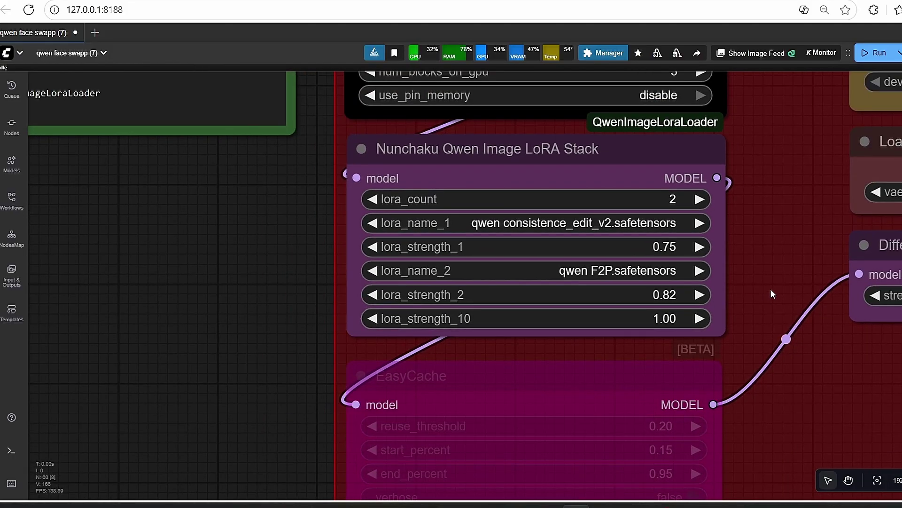
scroll(768, 287, up, 3)
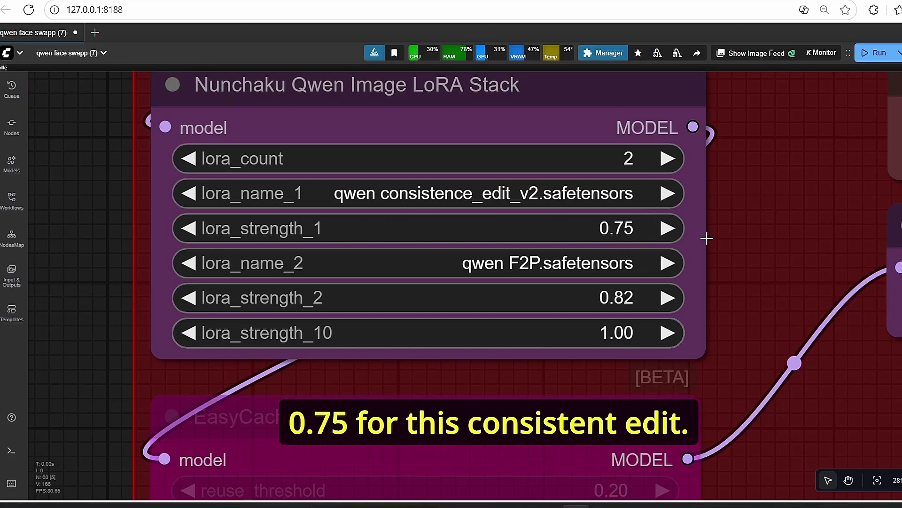
drag(732, 288, 749, 215)
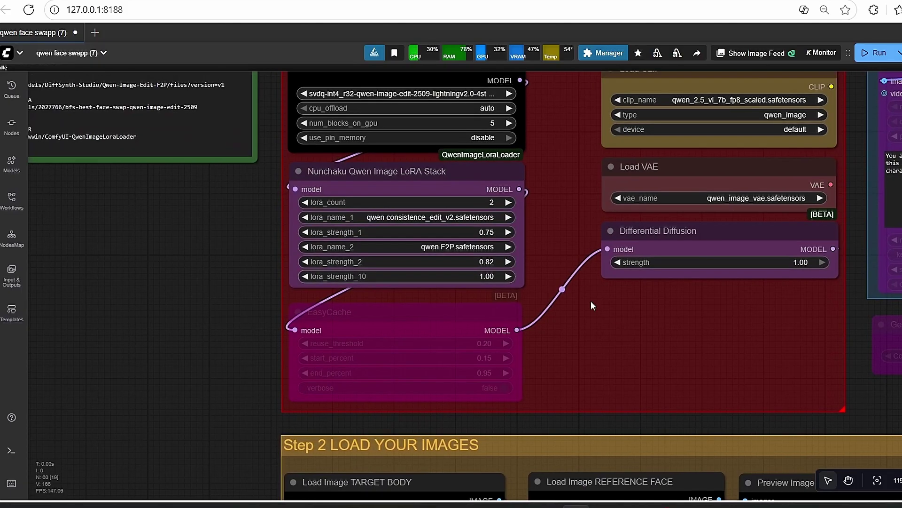
scroll(564, 271, up, 4)
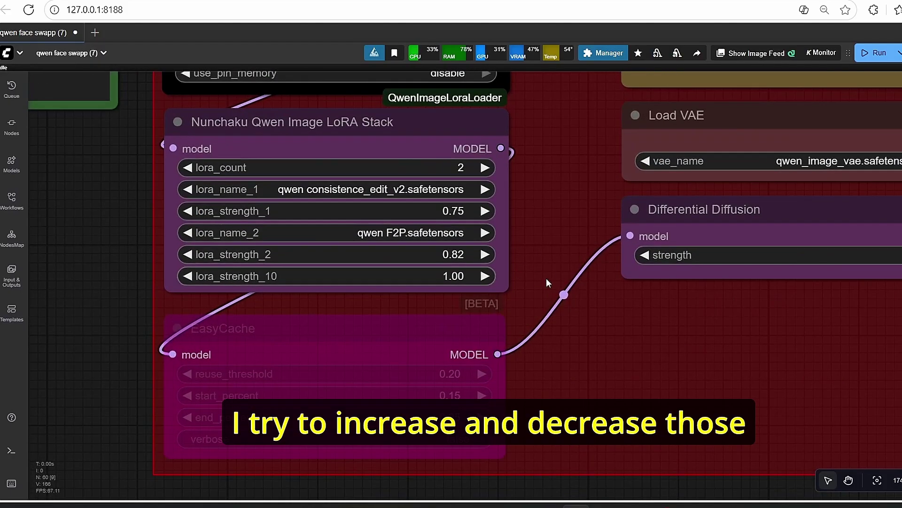
click(505, 249)
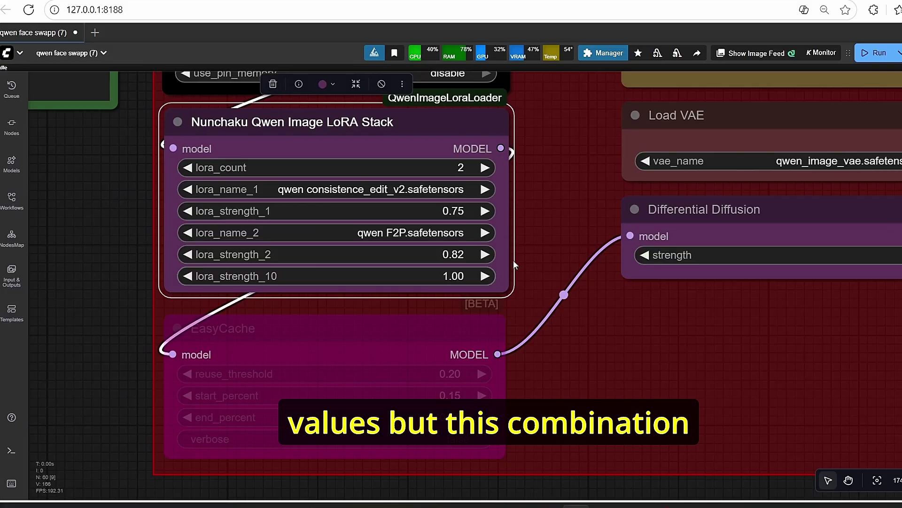
scroll(507, 253, down, 5)
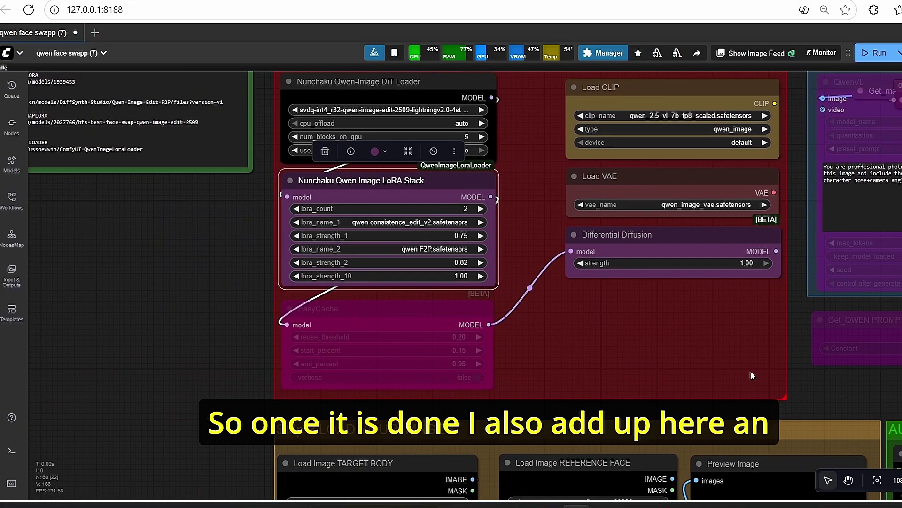
Step: Enable the bypassed EasyCache node below the LoRA stack and bypass it again
scroll(461, 300, up, 2)
click(390, 312)
scroll(459, 301, up, 3)
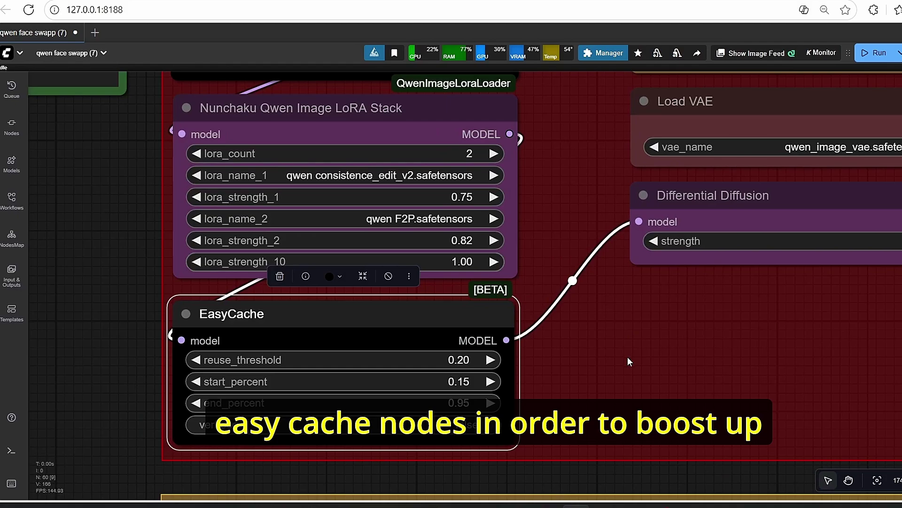
scroll(628, 357, down, 4)
scroll(253, 358, up, 2)
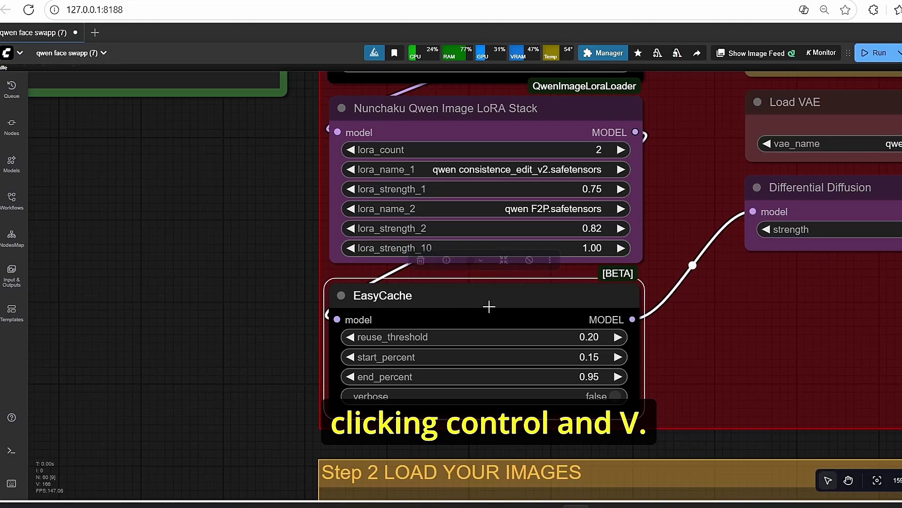
key(ctrl+b)
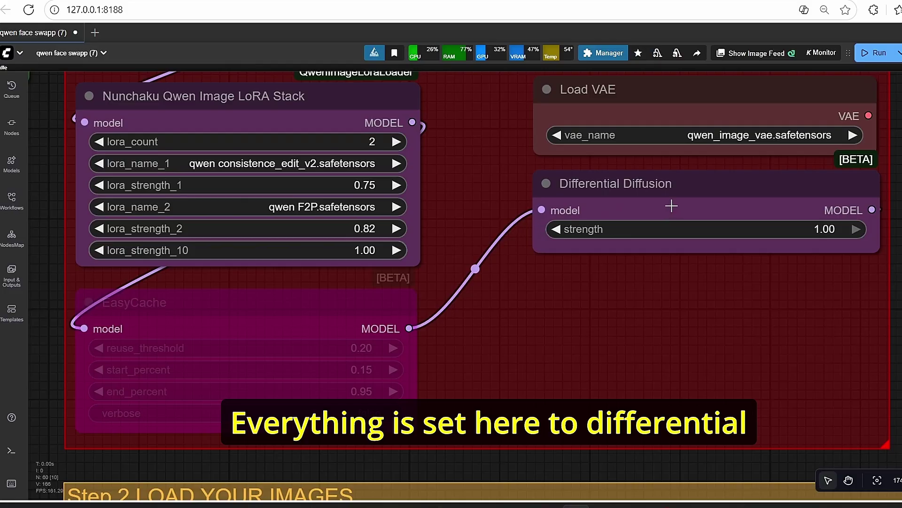
Step: Review the settings of the Differential Diffusion, Load CLIP and Load VAE nodes in the Step 1 Load Models group
click(672, 206)
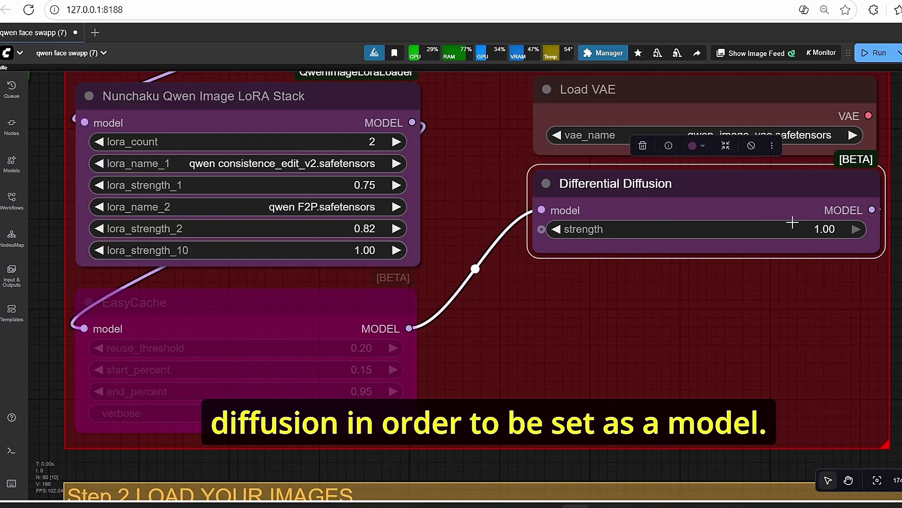
scroll(793, 224, down, 4)
click(889, 364)
scroll(883, 367, down, 2)
drag(869, 367, 771, 371)
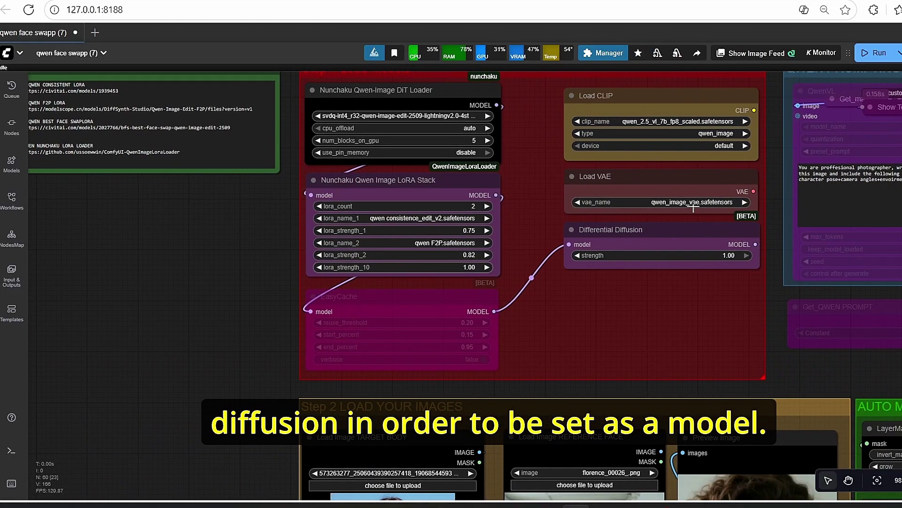
scroll(774, 232, up, 5)
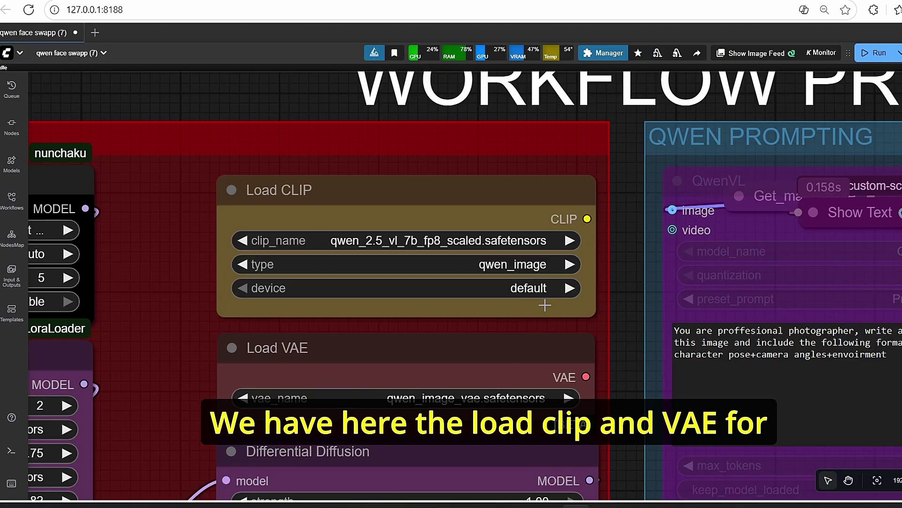
scroll(622, 390, down, 3)
scroll(622, 390, down, 3)
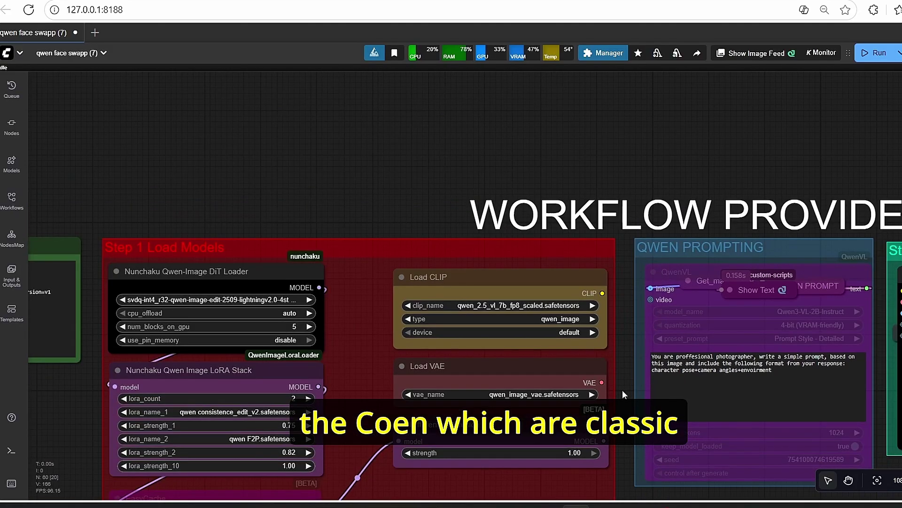
drag(622, 410, 663, 262)
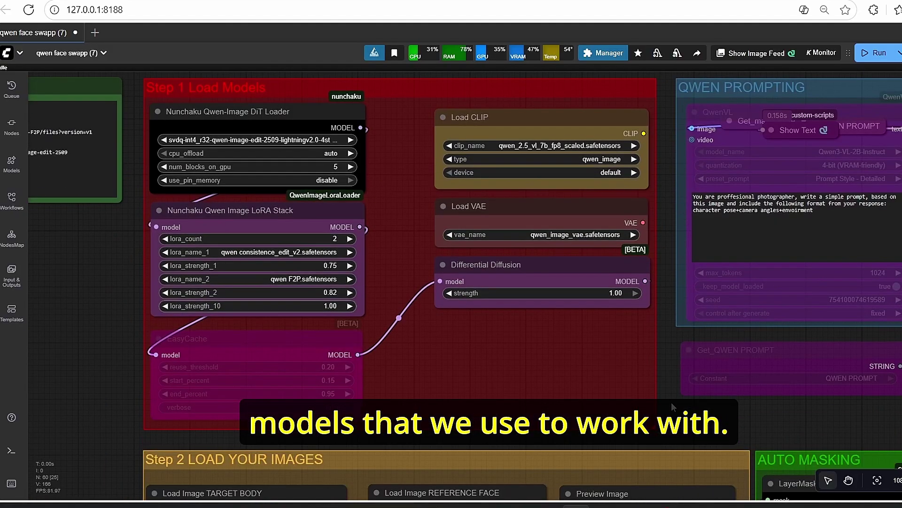
Step: Examine the image loaded in the Load Image TARGET BODY node of the Step 2 LOAD YOUR IMAGES group
scroll(698, 433, down, 4)
drag(724, 413, 771, 176)
scroll(307, 236, up, 3)
drag(346, 294, 240, 215)
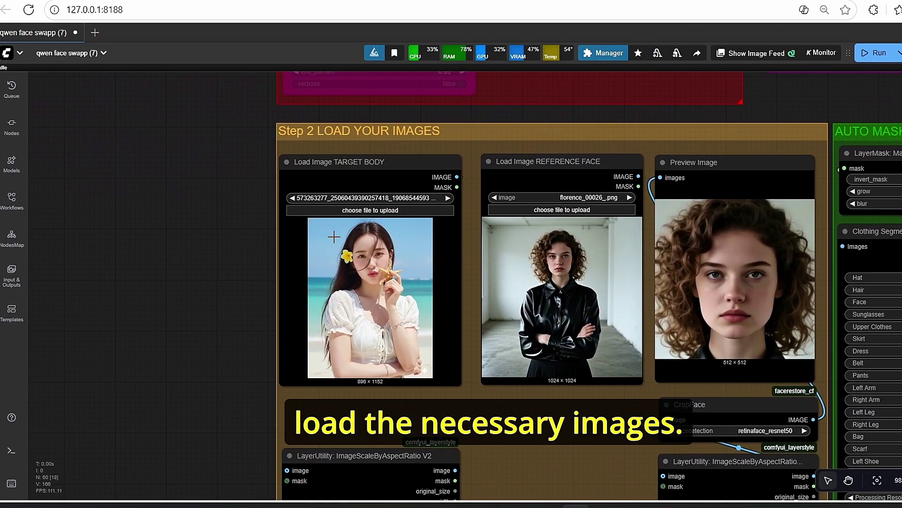
scroll(246, 210, up, 3)
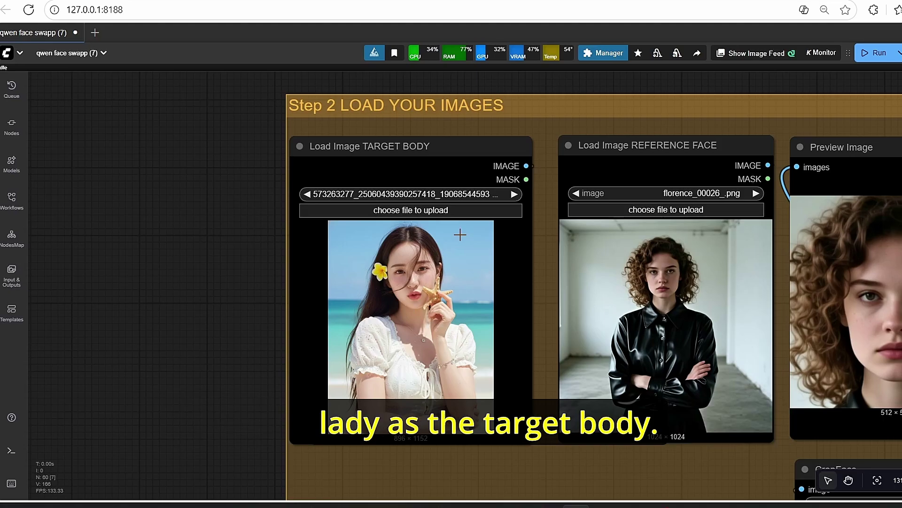
scroll(388, 169, up, 5)
scroll(534, 169, down, 7)
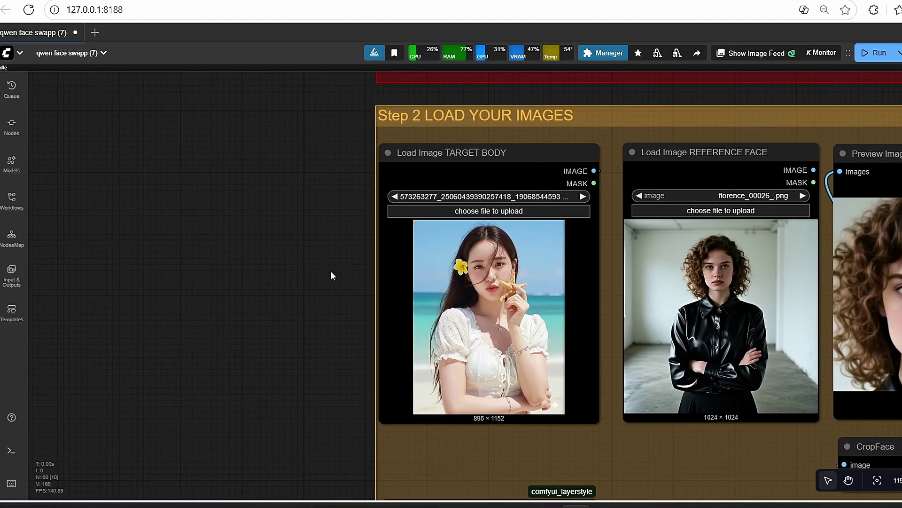
Step: Examine the image loaded in the Load Image REFERENCE FACE node and its cropped preview
drag(332, 276, 133, 251)
scroll(493, 123, up, 3)
scroll(493, 123, down, 3)
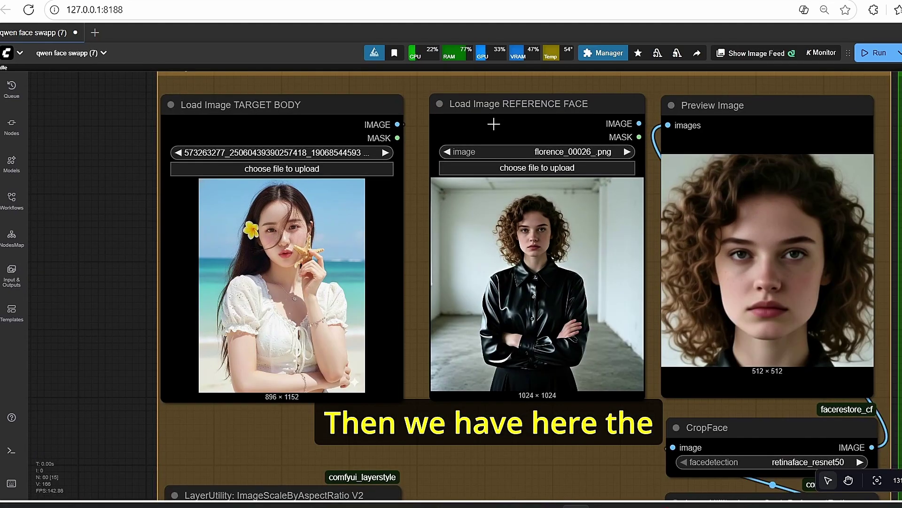
scroll(542, 127, up, 3)
scroll(580, 191, down, 2)
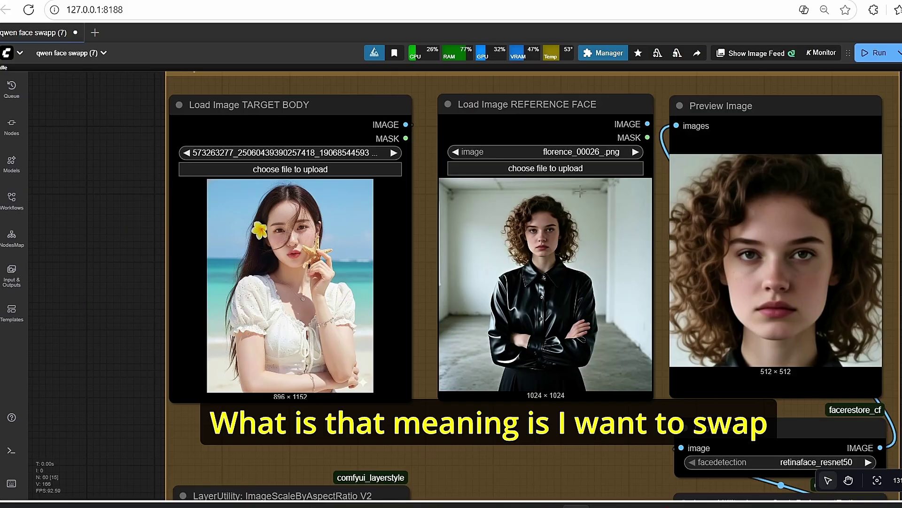
scroll(579, 260, up, 3)
scroll(571, 234, up, 2)
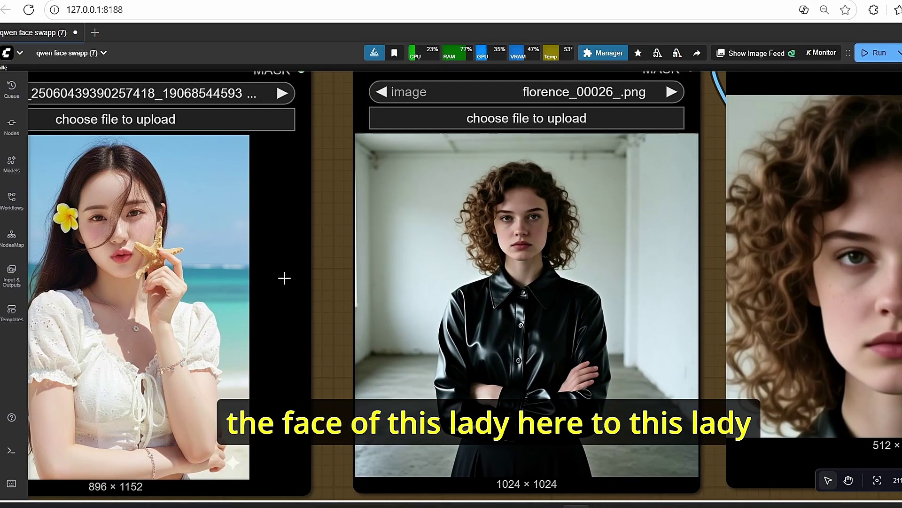
Step: Compare the TARGET BODY image with the REFERENCE FACE image, selecting each Load Image node in turn
drag(349, 306, 576, 341)
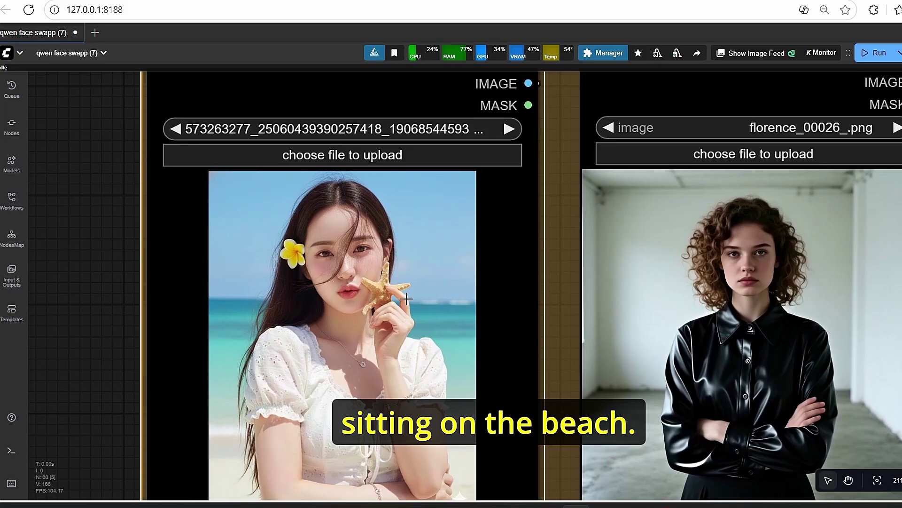
scroll(359, 295, down, 6)
drag(562, 452, 527, 430)
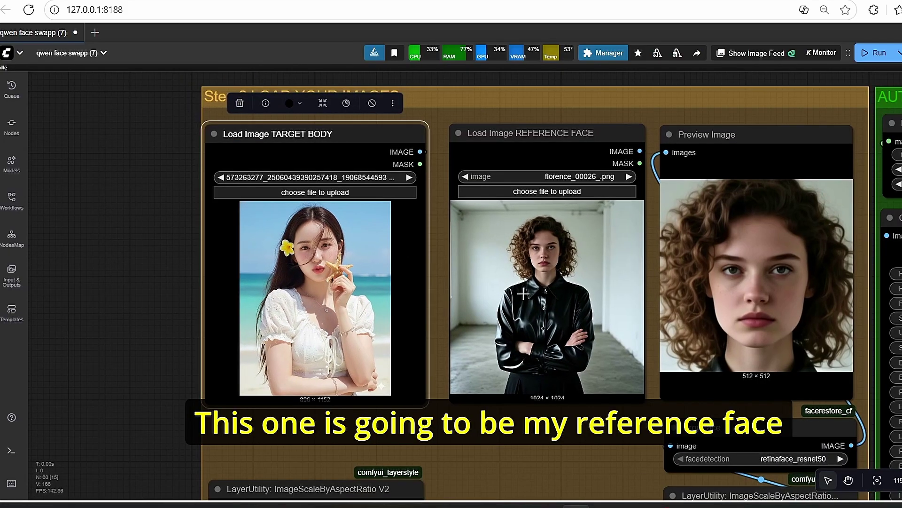
click(527, 307)
scroll(325, 100, up, 2)
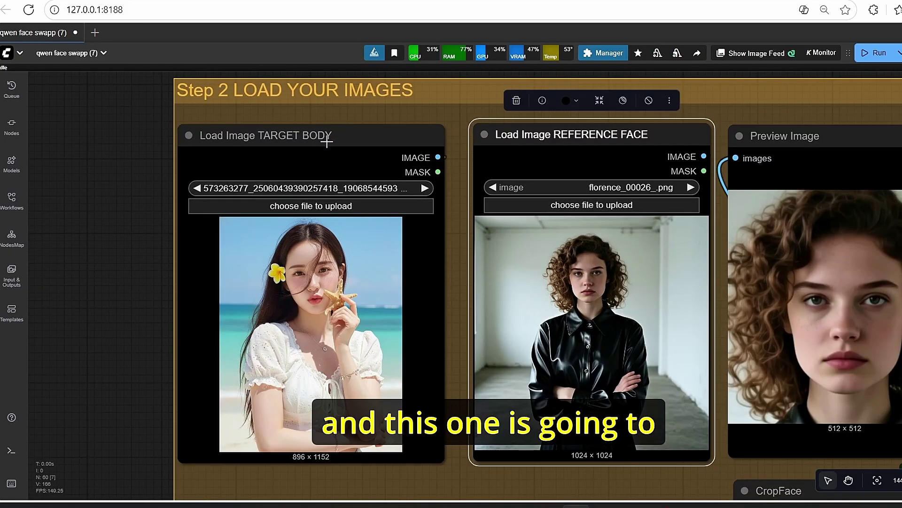
click(326, 140)
scroll(298, 154, down, 3)
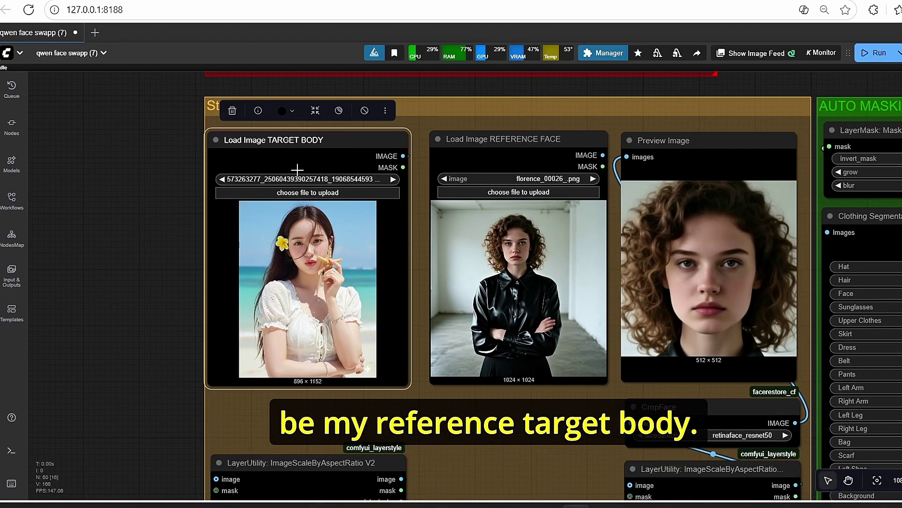
Step: Review the scaling settings of the two LayerUtility ImageScaleByAspectRatio V2 nodes below the input images
drag(147, 353, 186, 182)
scroll(175, 242, down, 1)
drag(174, 271, 106, 306)
drag(487, 377, 392, 347)
scroll(423, 337, up, 3)
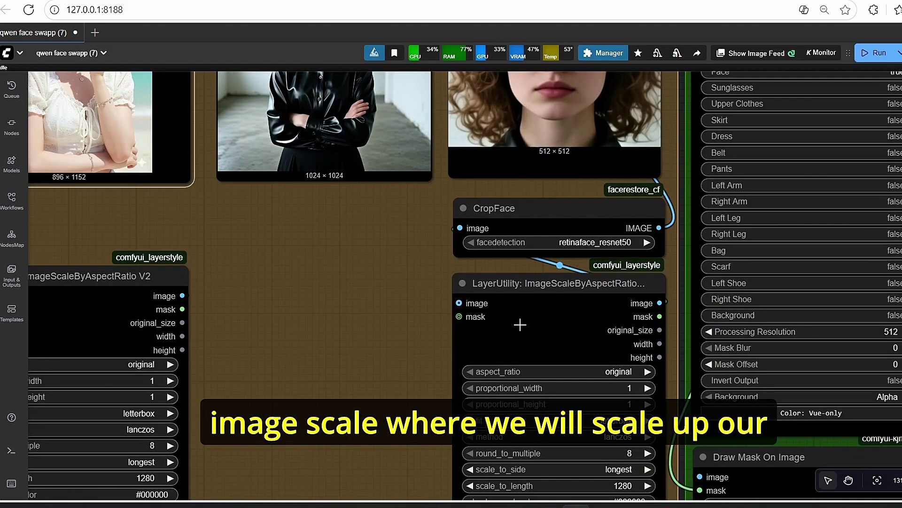
scroll(520, 324, down, 3)
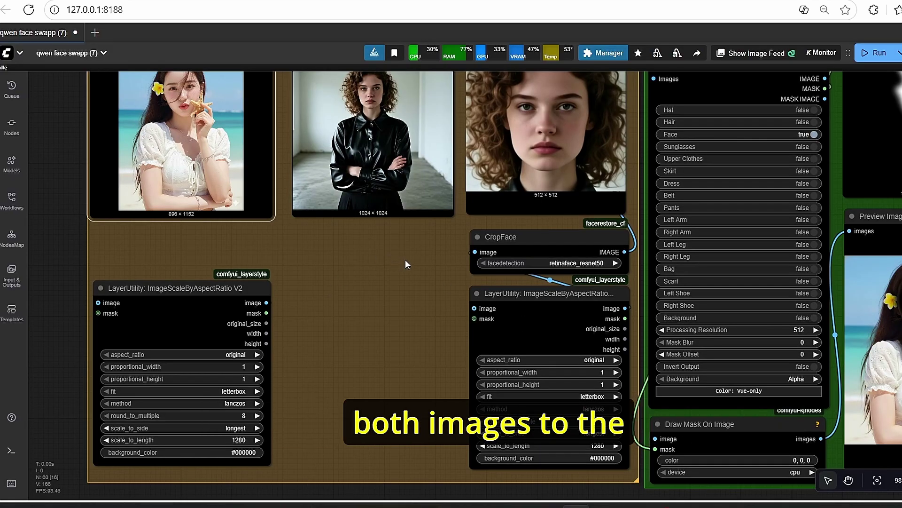
Step: Inspect the CropFace node and compare the reference face image with its cropped head preview
drag(405, 260, 361, 333)
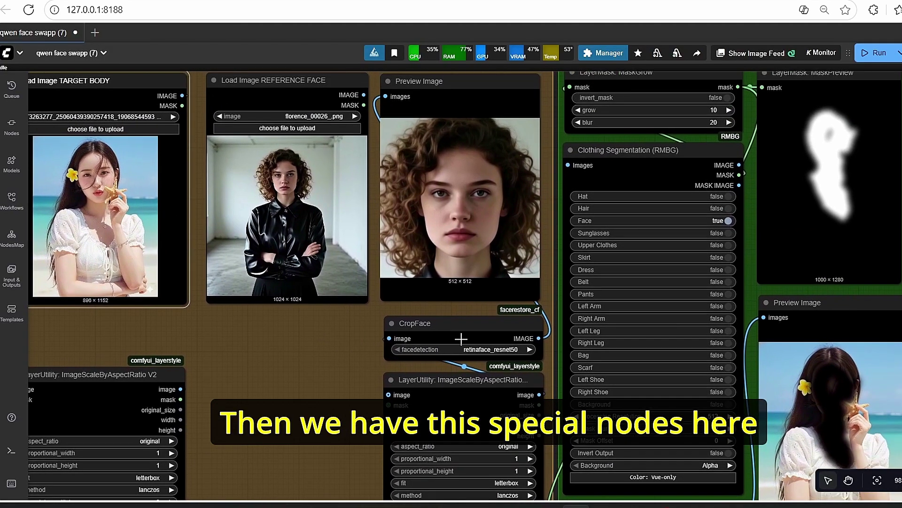
scroll(461, 338, up, 3)
click(463, 338)
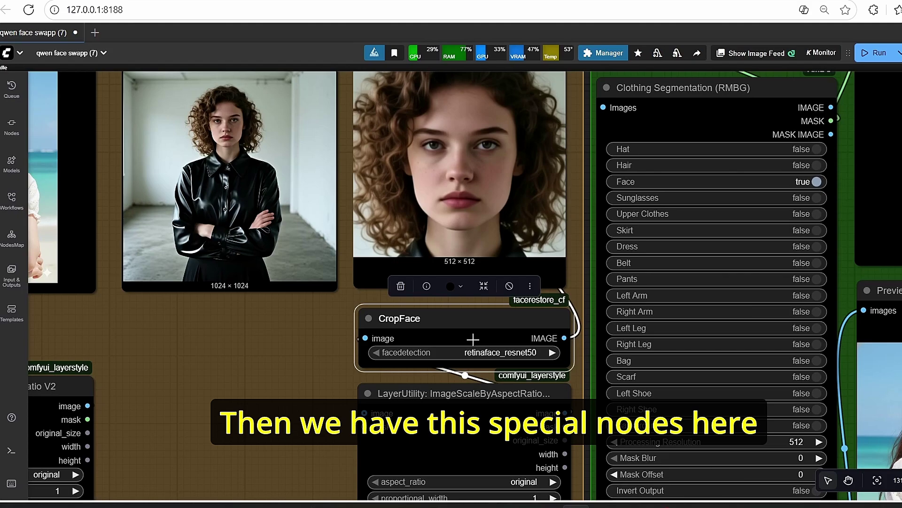
scroll(472, 338, up, 2)
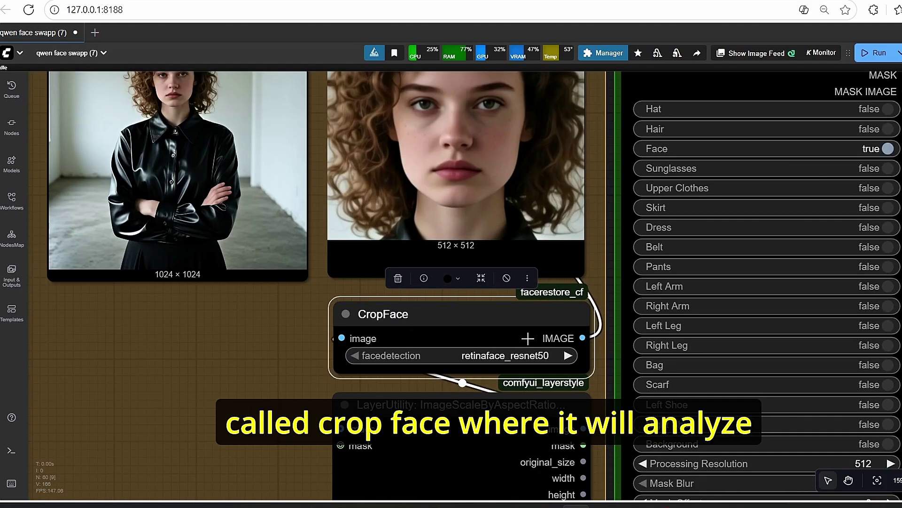
scroll(527, 339, down, 3)
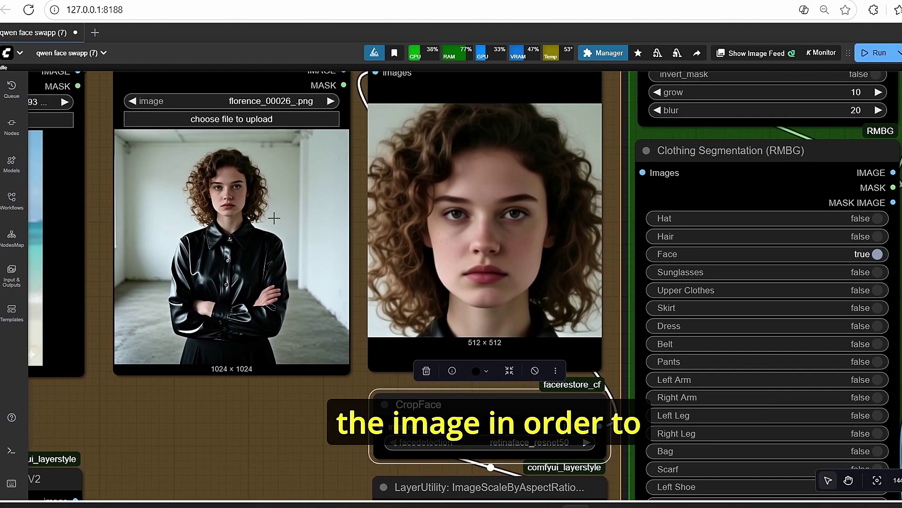
drag(357, 396, 340, 449)
drag(342, 319, 381, 302)
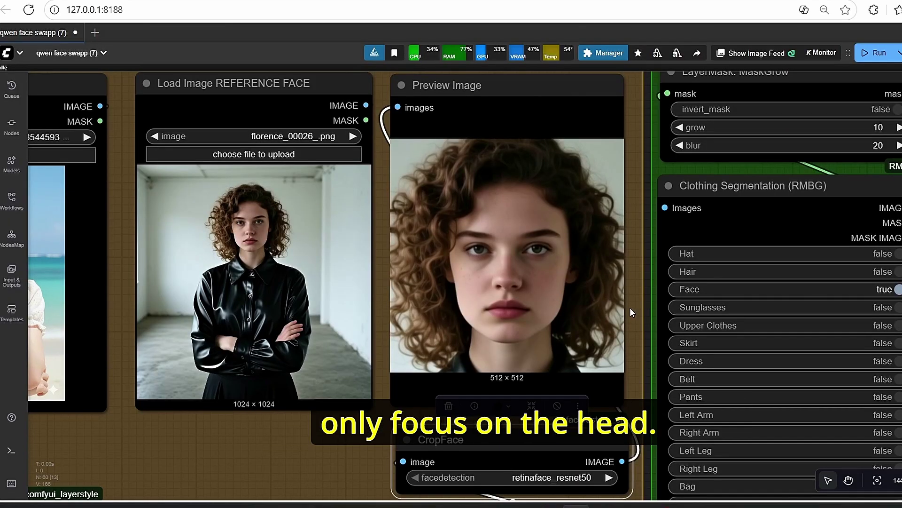
scroll(304, 239, down, 8)
scroll(404, 255, up, 2)
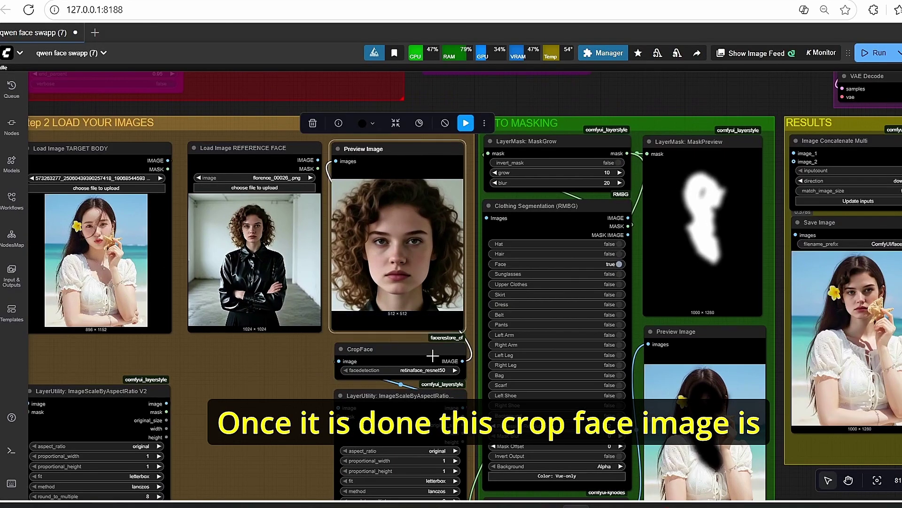
scroll(403, 203, up, 4)
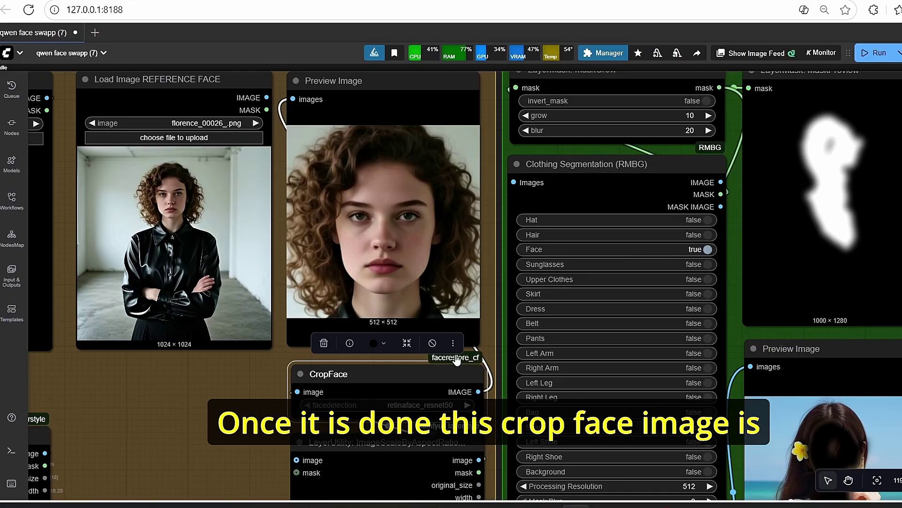
Step: Inspect the image1 input of the TextEncodeQwenImageEditPlus node in the Step 3 ADD YOUR PROMPT group
scroll(425, 296, down, 4)
drag(717, 105, 475, 332)
drag(529, 268, 582, 376)
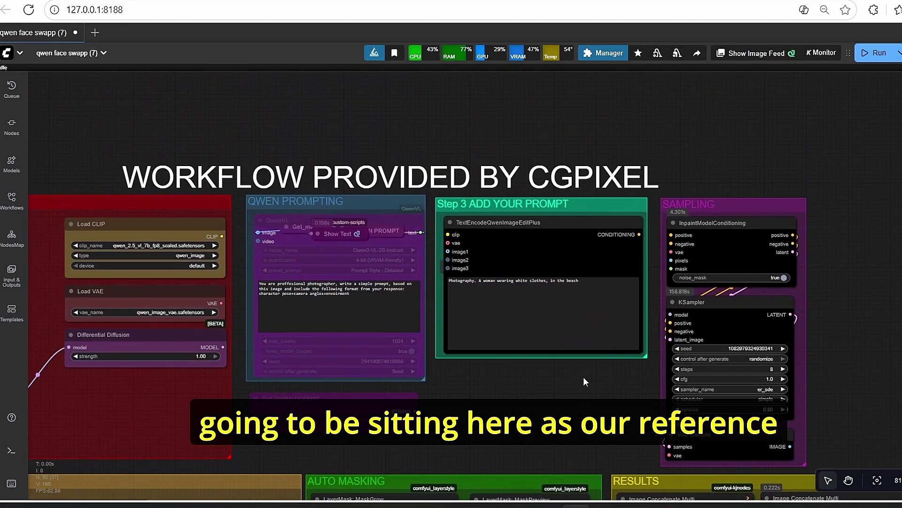
scroll(499, 212, up, 6)
click(482, 283)
scroll(454, 291, up, 4)
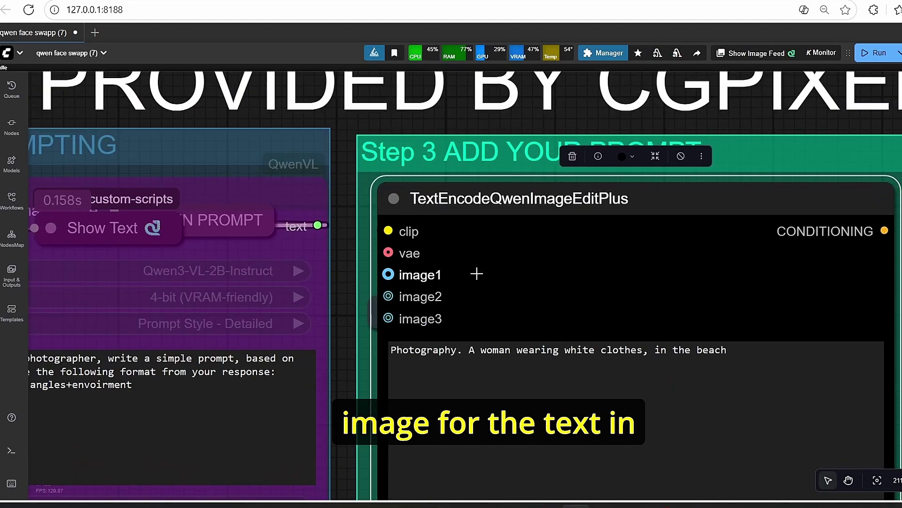
scroll(519, 214, down, 5)
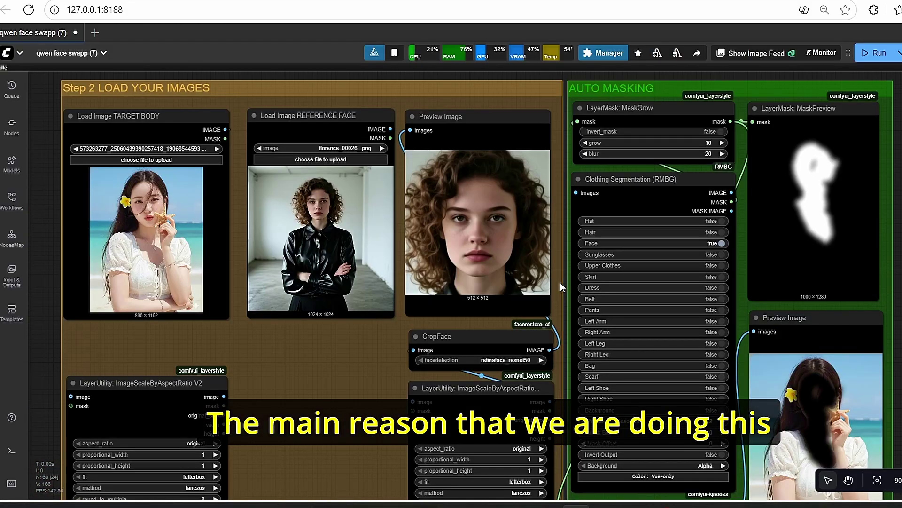
Step: Trace the cropped face from the Step 2 group to the TextEncodeQwenImageEditPlus node that uses it as reference
scroll(561, 283, up, 2)
scroll(726, 92, down, 7)
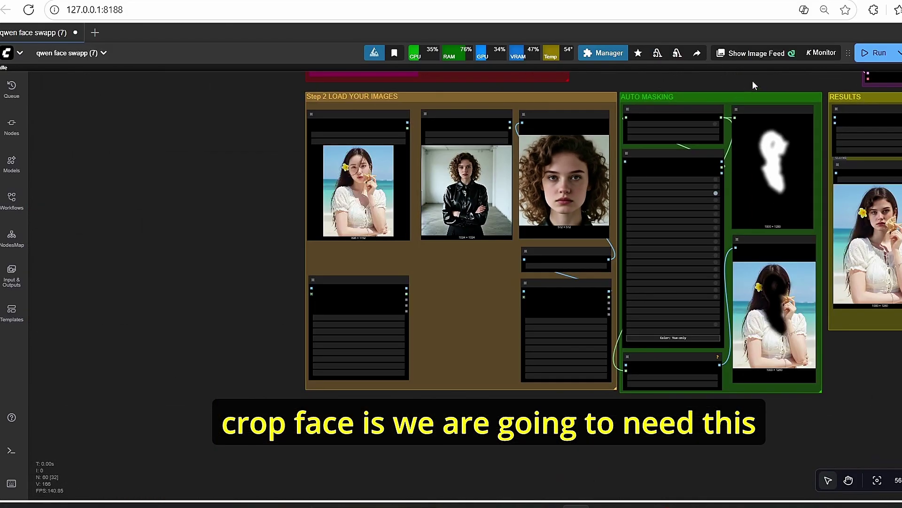
drag(753, 82, 672, 235)
scroll(488, 364, up, 4)
drag(724, 167, 573, 408)
scroll(590, 197, up, 1)
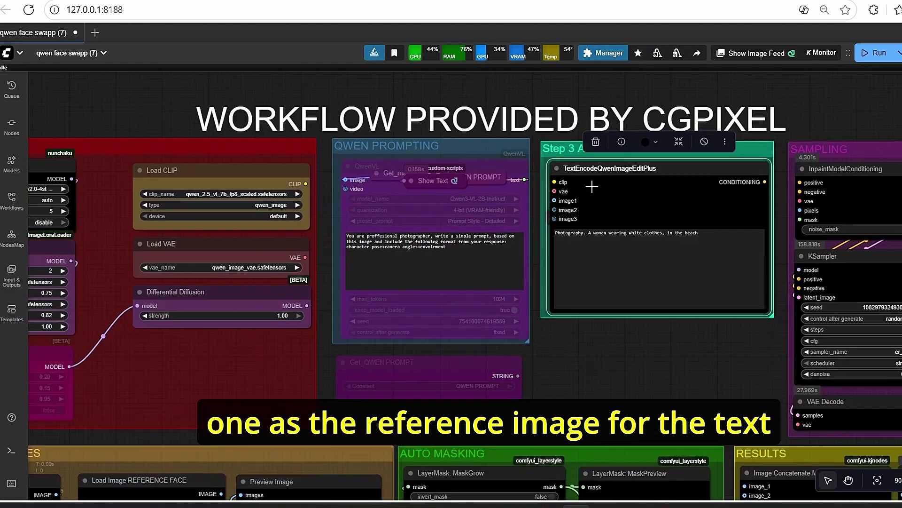
scroll(591, 187, up, 6)
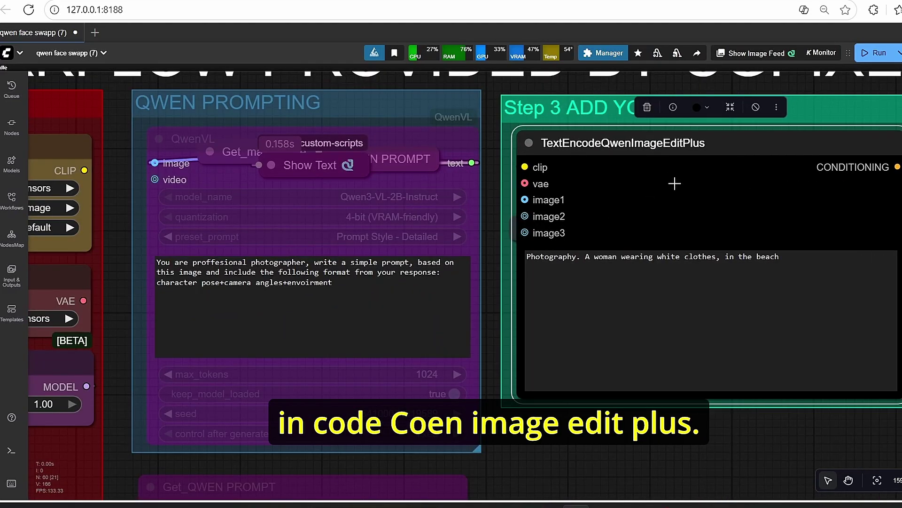
Step: Revisit the LoRA files selected in the Nunchaku Qwen Image LoRA Stack node of the Step 1 Load Models group
scroll(664, 205, down, 3)
drag(563, 395, 858, 360)
scroll(853, 363, down, 3)
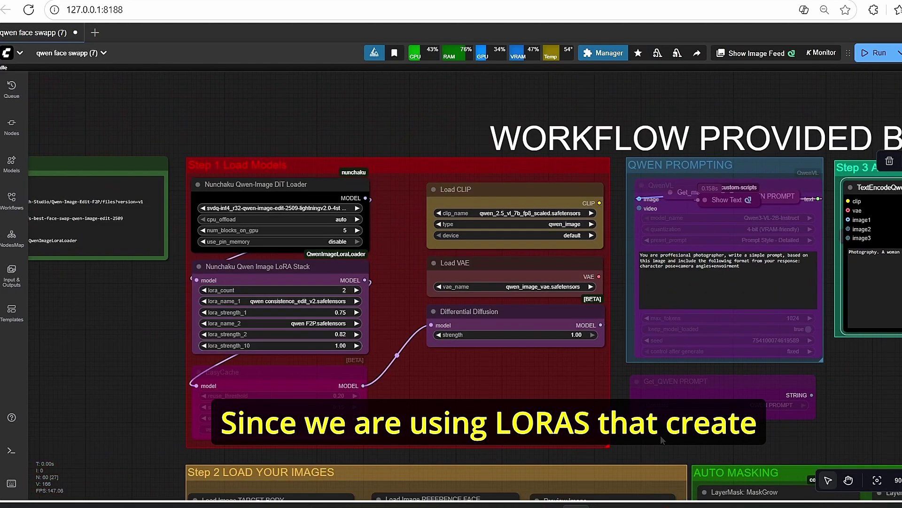
drag(661, 437, 756, 430)
scroll(367, 297, up, 3)
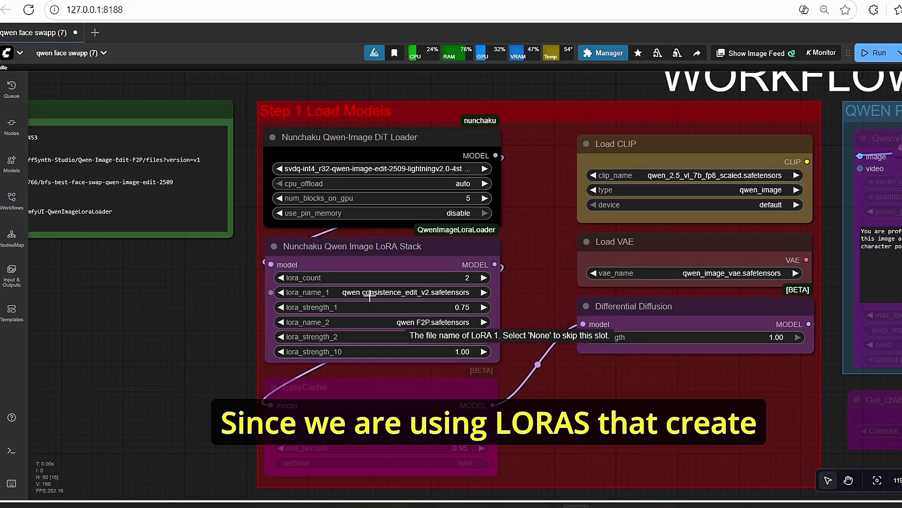
scroll(502, 325, down, 5)
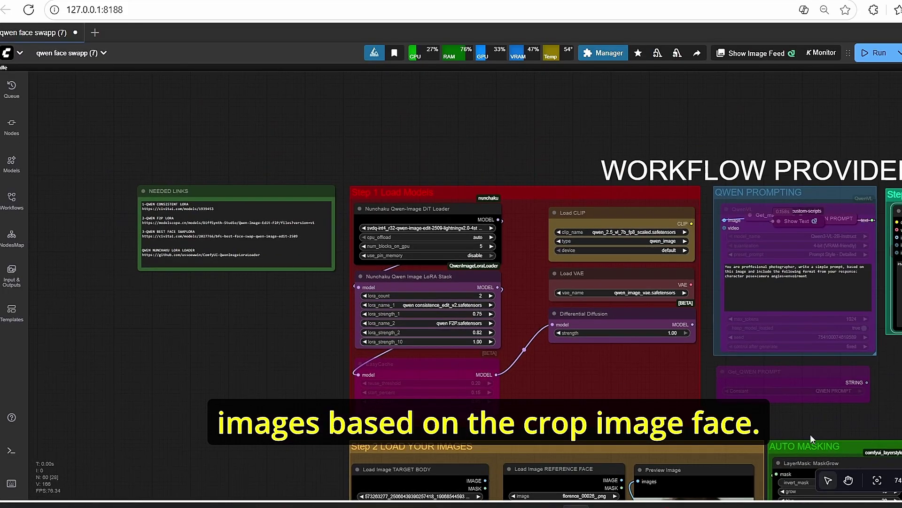
Step: Examine the target body image alongside the mask and masked preview in the AUTO MASKING group
drag(886, 425, 613, 131)
scroll(613, 131, down, 2)
scroll(268, 209, up, 2)
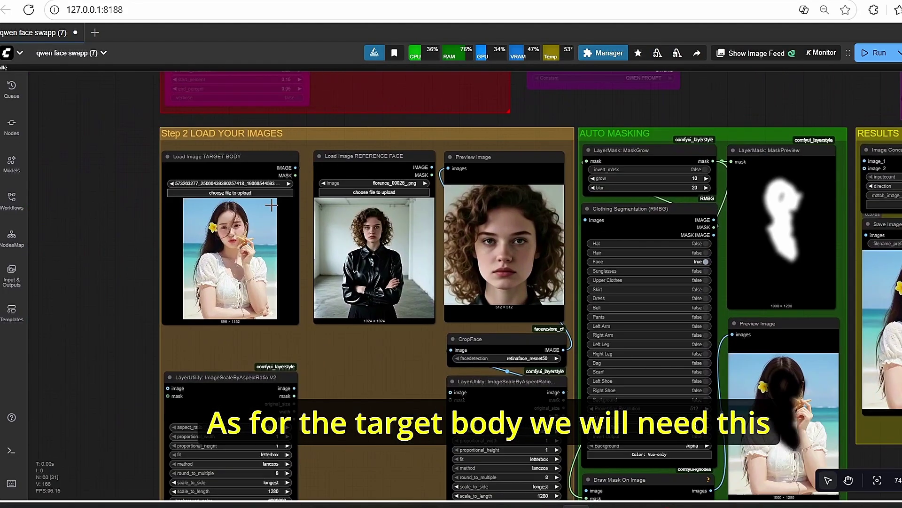
scroll(447, 175, up, 1)
drag(770, 92, 627, 86)
scroll(608, 112, down, 1)
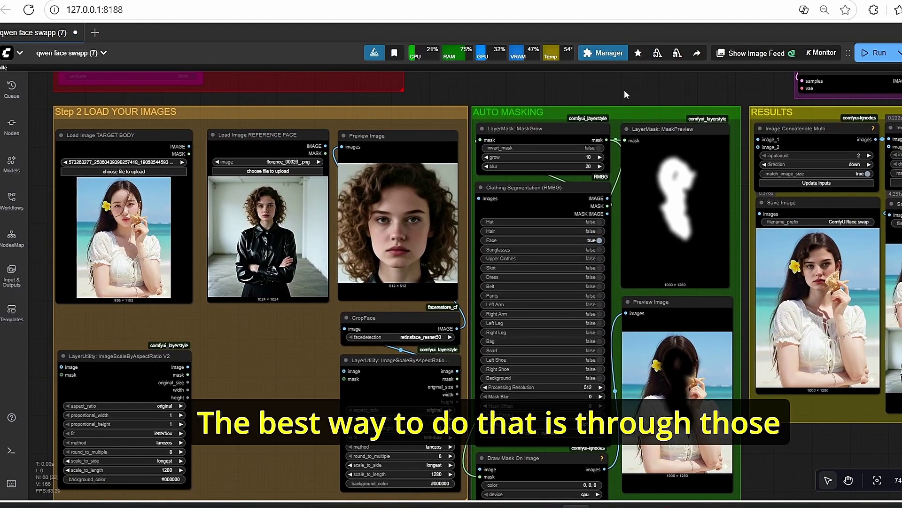
Step: Review the body-part and clothing options and mask settings of the Clothing Segmentation (RMBG) node
scroll(624, 89, up, 3)
scroll(519, 238, up, 2)
click(518, 242)
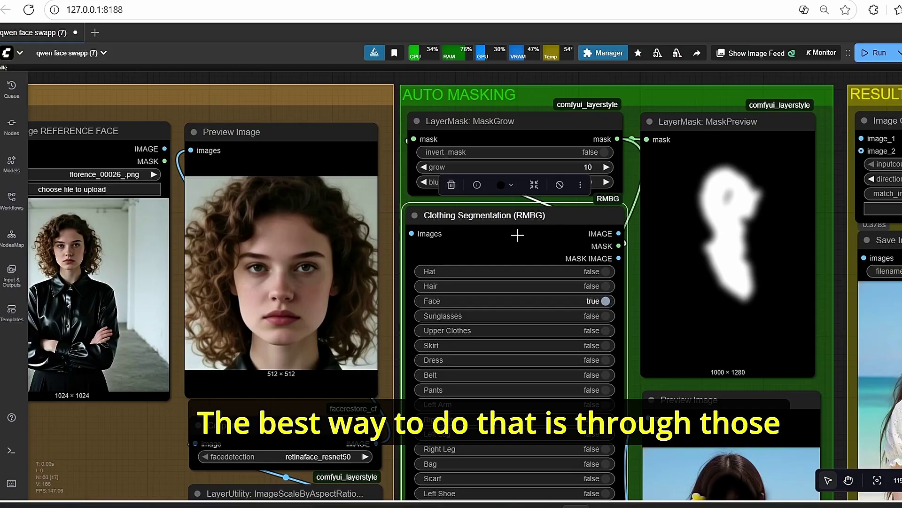
scroll(517, 241, up, 2)
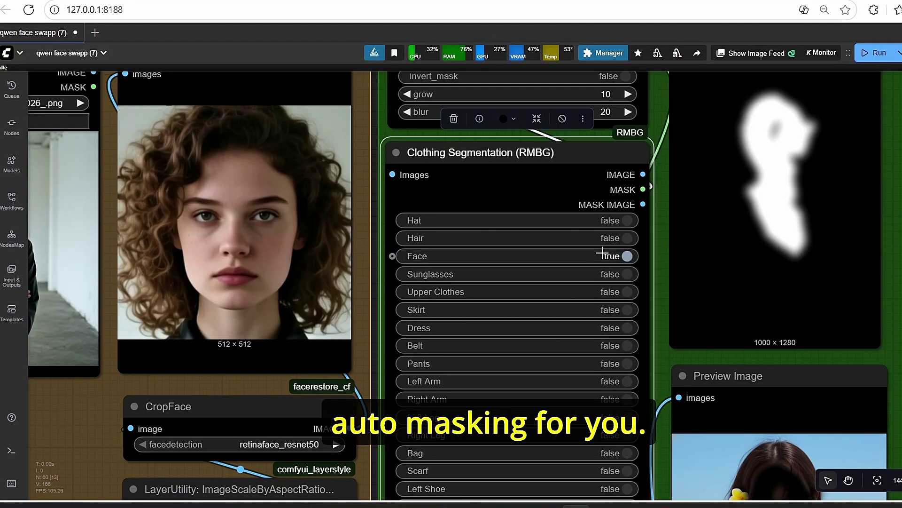
scroll(604, 256, up, 2)
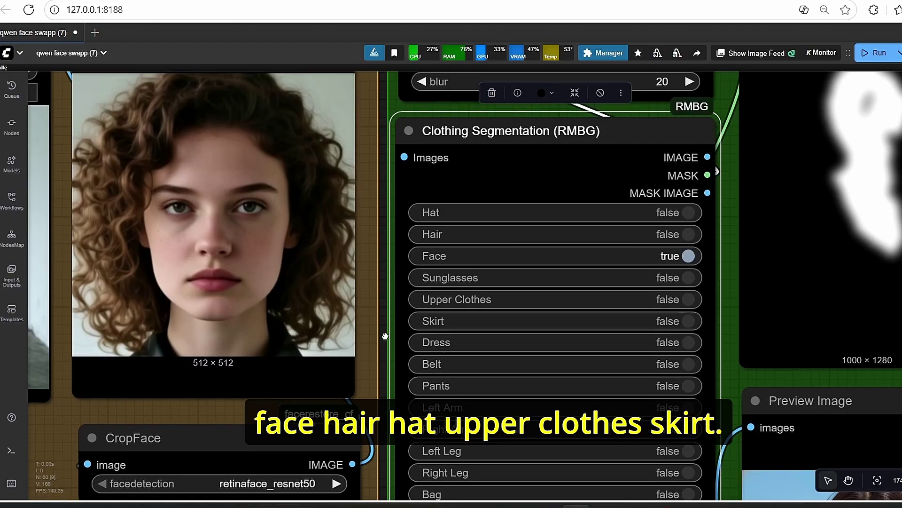
scroll(384, 342, down, 2)
scroll(405, 329, down, 2)
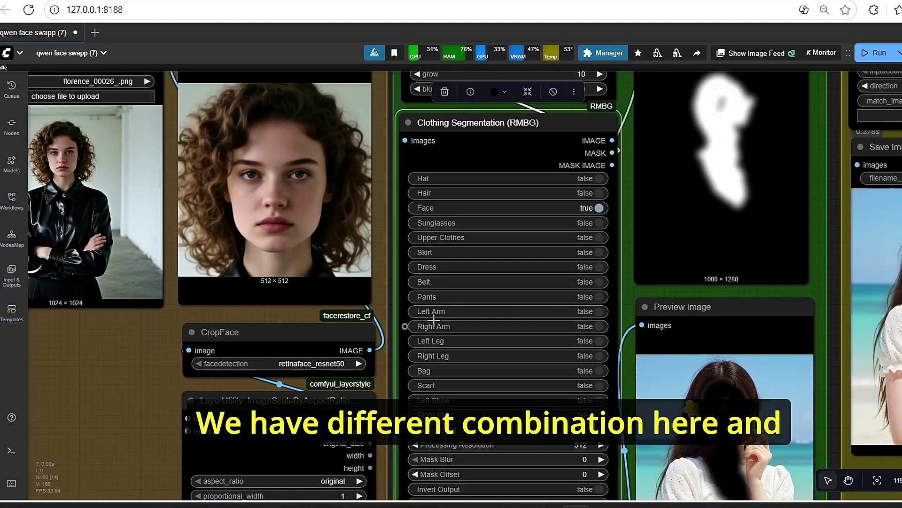
drag(391, 369, 405, 242)
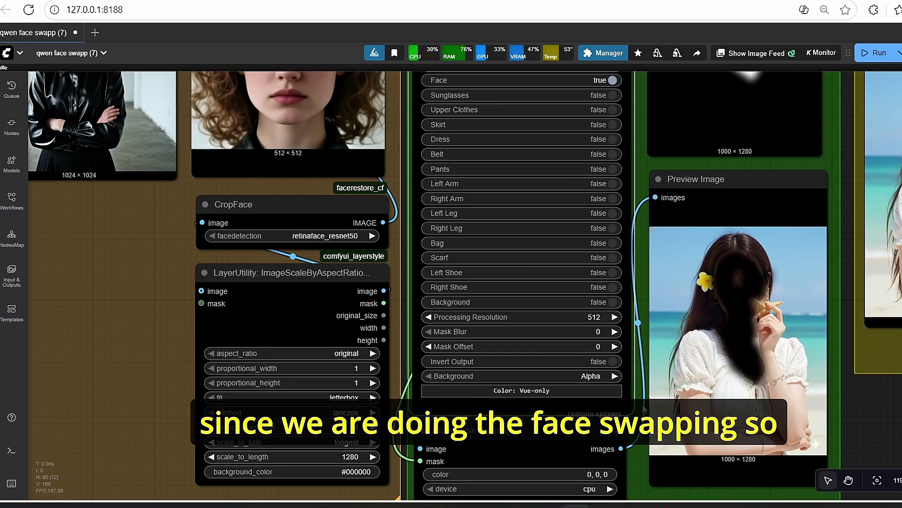
Step: Check that Face is the enabled option in the Clothing Segmentation (RMBG) node
drag(638, 406, 611, 459)
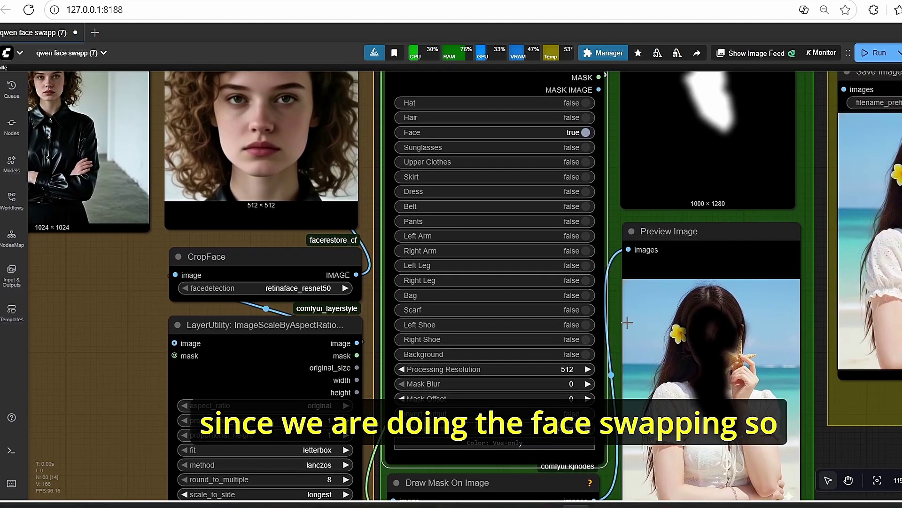
drag(619, 339, 615, 408)
scroll(496, 262, up, 3)
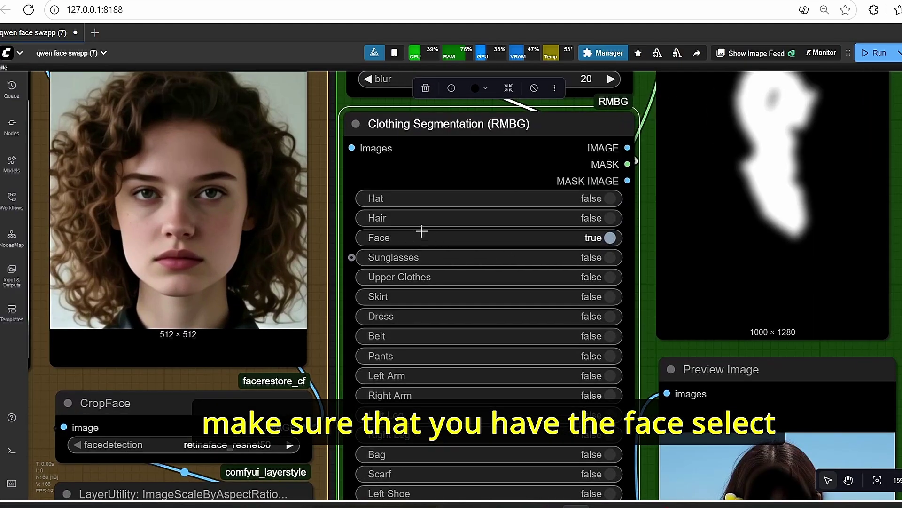
scroll(630, 263, down, 6)
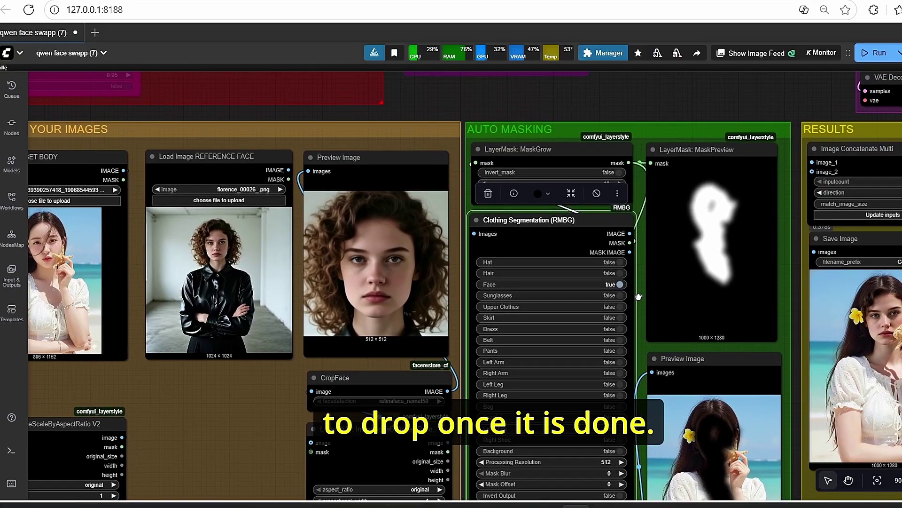
Step: Compare the target body image with the mask created from it in the AUTO MASKING group
drag(638, 296, 694, 203)
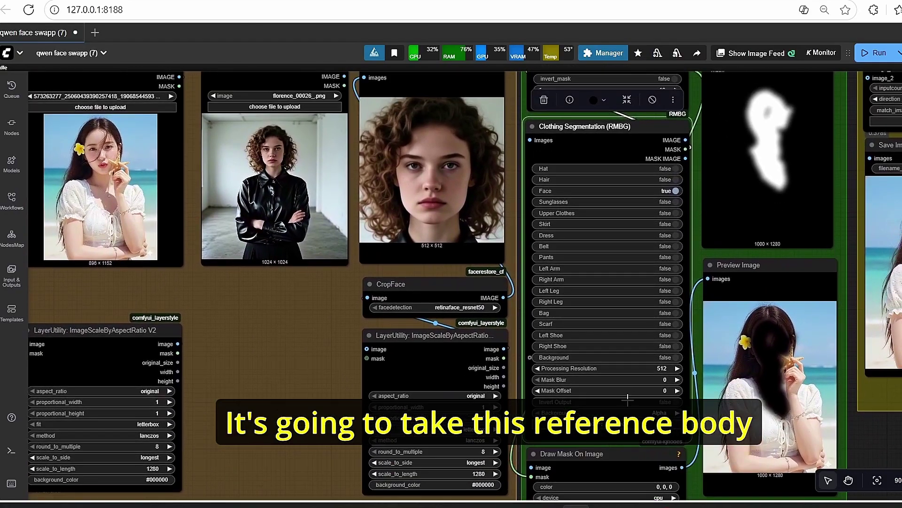
click(102, 165)
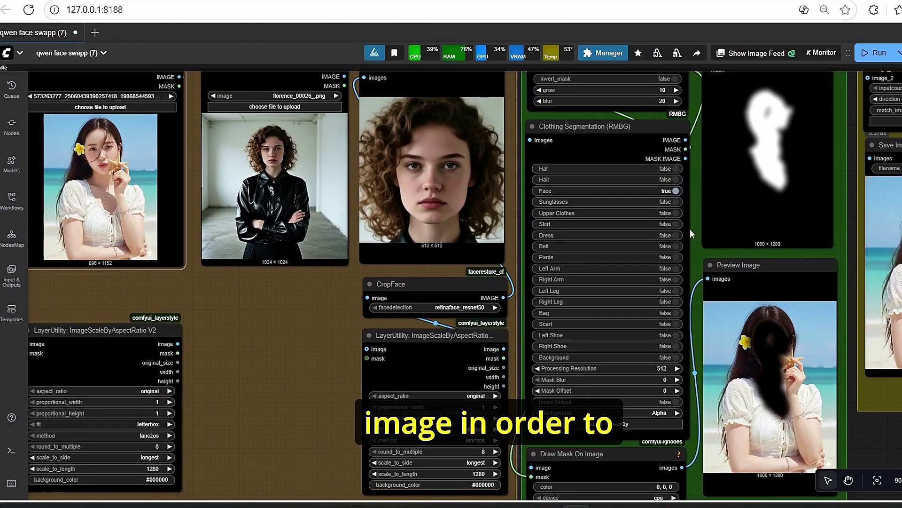
scroll(690, 229, right, 5)
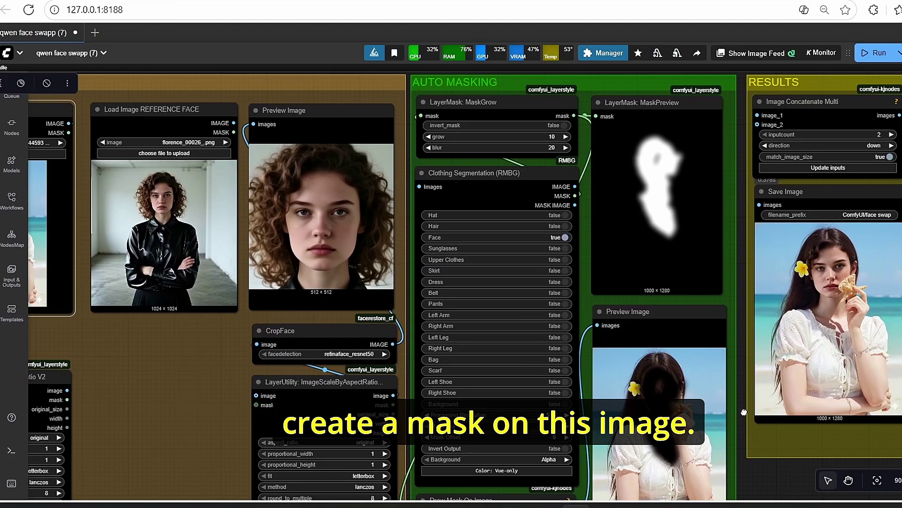
Step: Inspect the Draw Mask On Image node and the Preview Image node that shows the mask over the target body
scroll(744, 412, down, 6)
scroll(397, 320, up, 3)
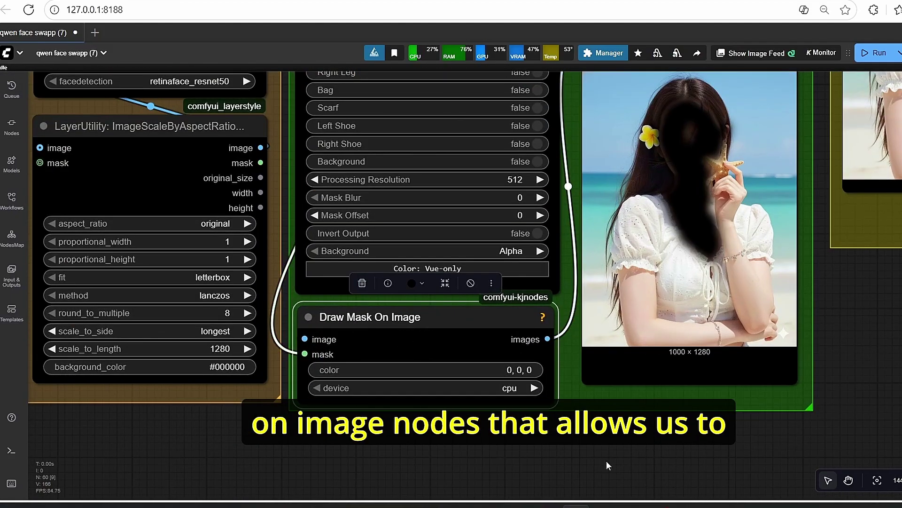
scroll(587, 465, down, 2)
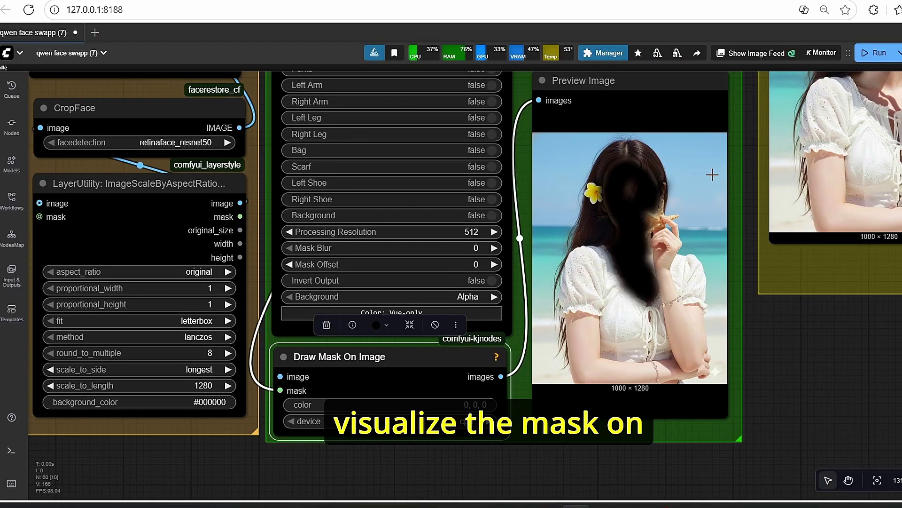
click(692, 323)
scroll(769, 405, down, 3)
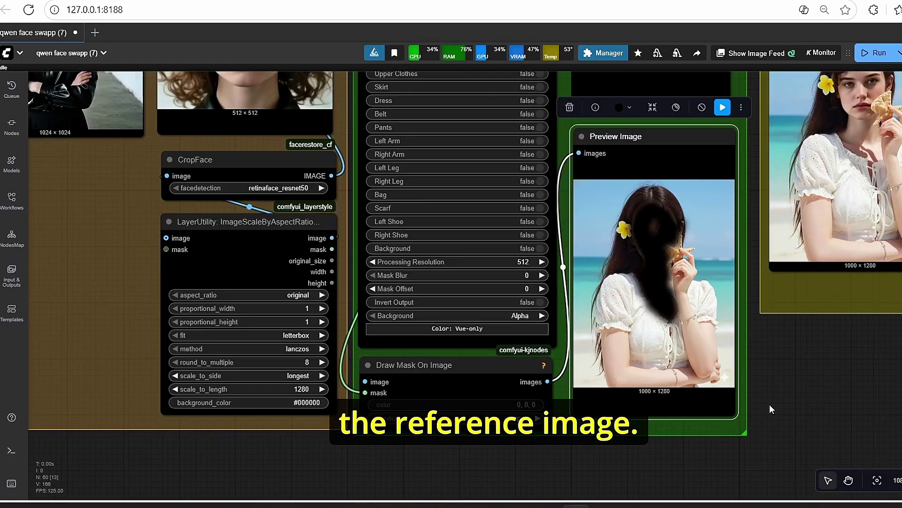
Step: Examine the face mask in the LayerMask: MaskPreview node and compare it with the target body image
drag(753, 84, 720, 328)
scroll(639, 254, up, 5)
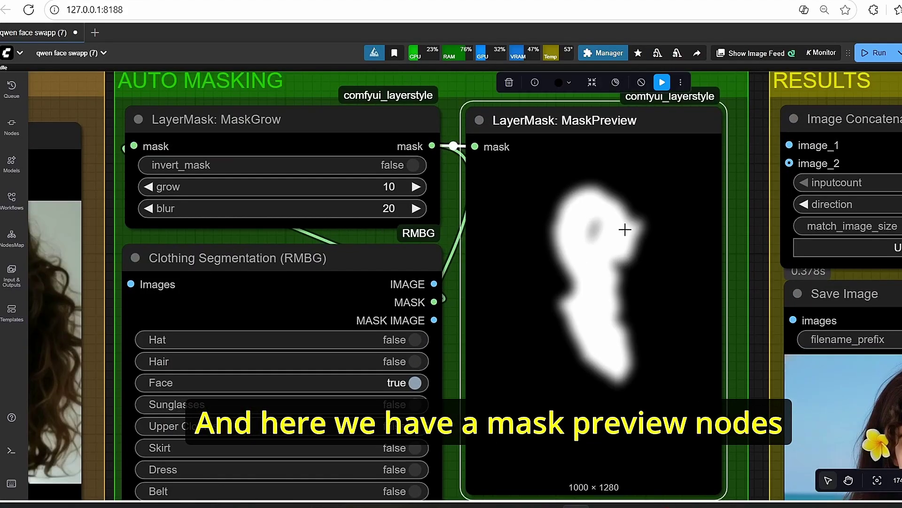
scroll(639, 293, down, 2)
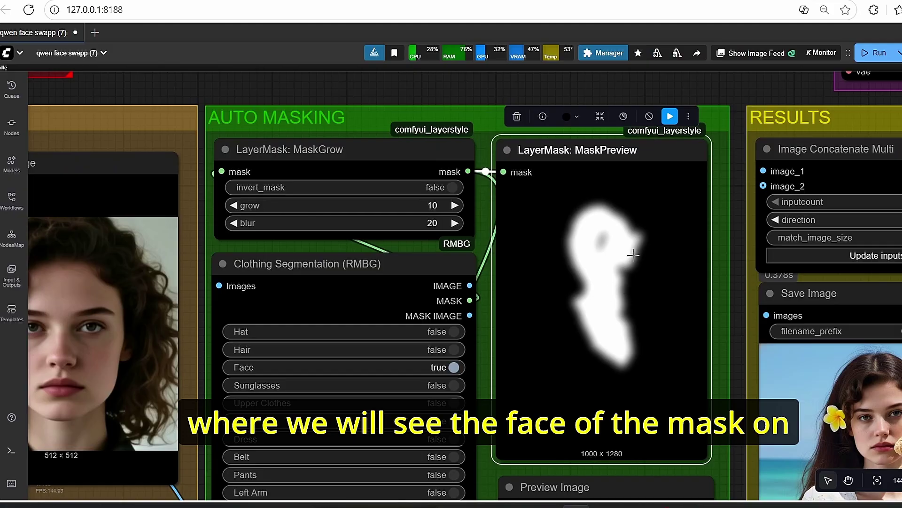
scroll(632, 231, down, 4)
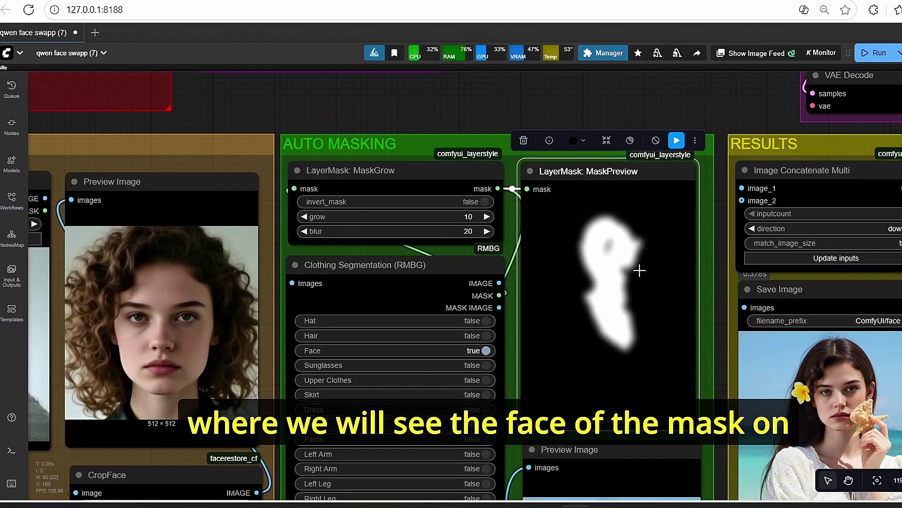
scroll(619, 324, down, 4)
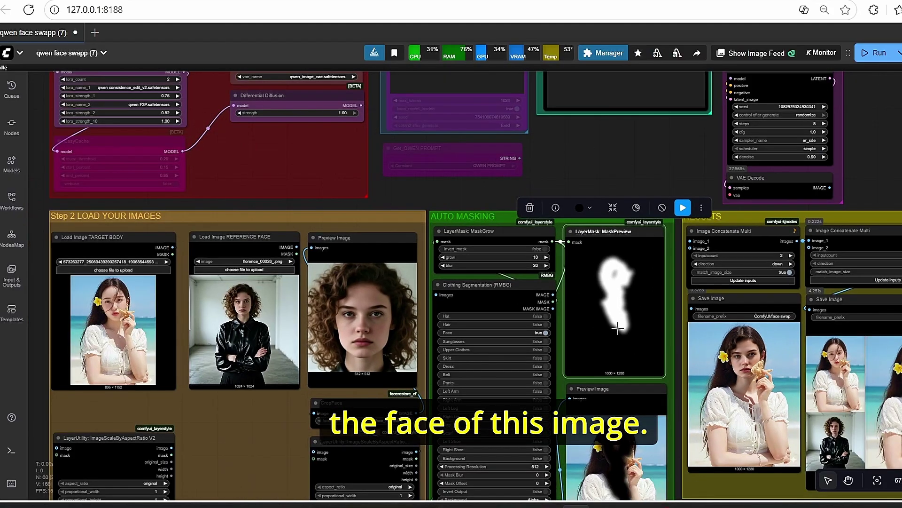
Step: Examine how the mask covers the face and neck in the masked Preview Image
scroll(629, 344, down, 4)
scroll(681, 466, up, 4)
drag(681, 466, 743, 398)
scroll(712, 395, up, 6)
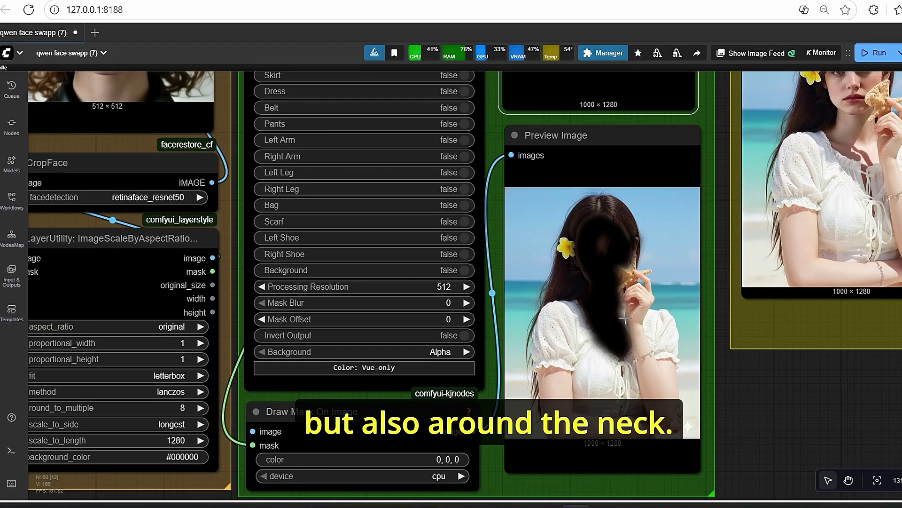
Step: Trace the mask from the AUTO MASKING group to the InpaintModelConditioning node in the SAMPLING group
scroll(625, 318, down, 5)
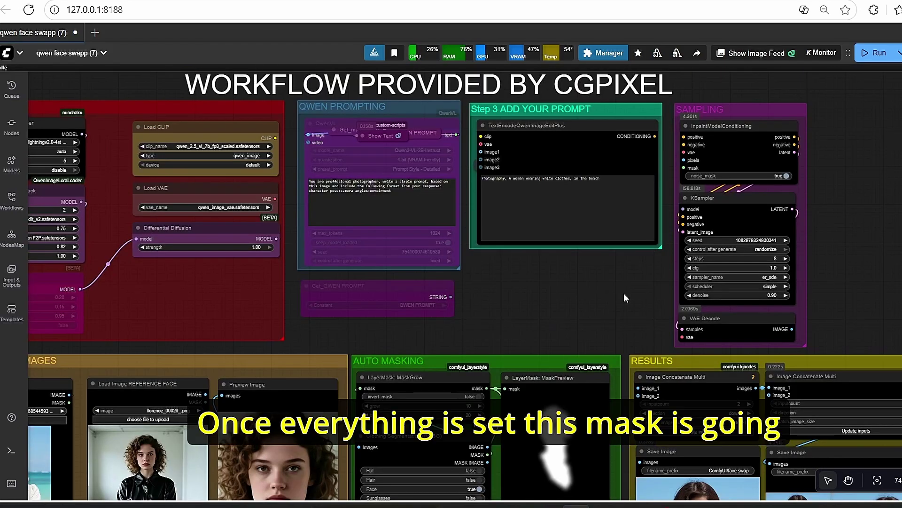
drag(624, 292, 530, 161)
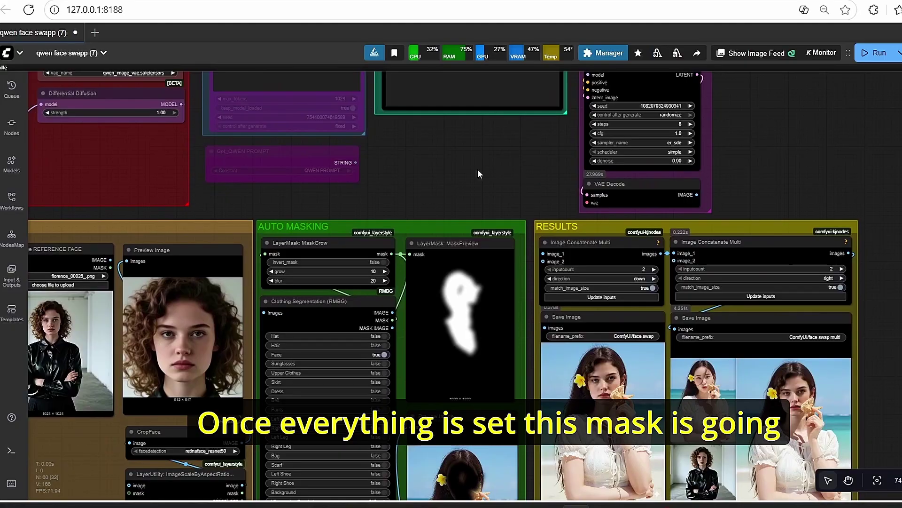
drag(397, 184, 579, 235)
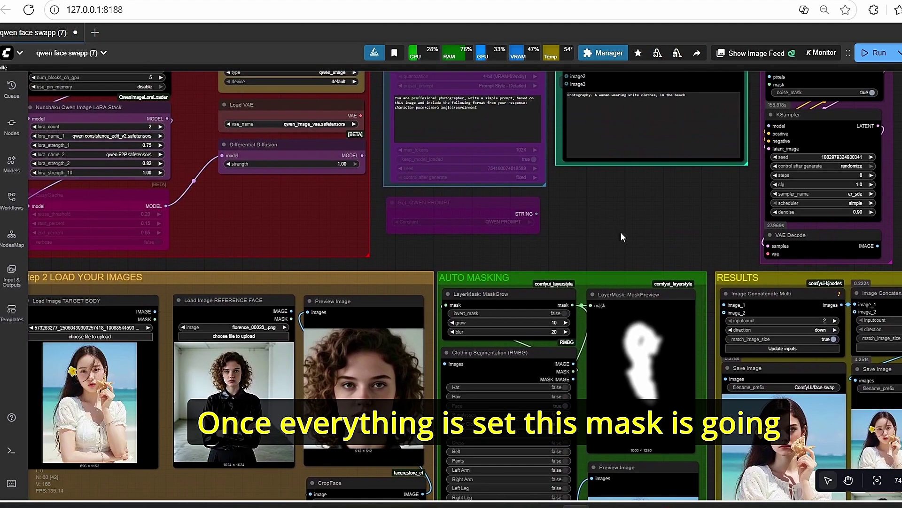
drag(654, 219, 518, 331)
scroll(632, 201, up, 4)
scroll(696, 187, up, 3)
click(691, 192)
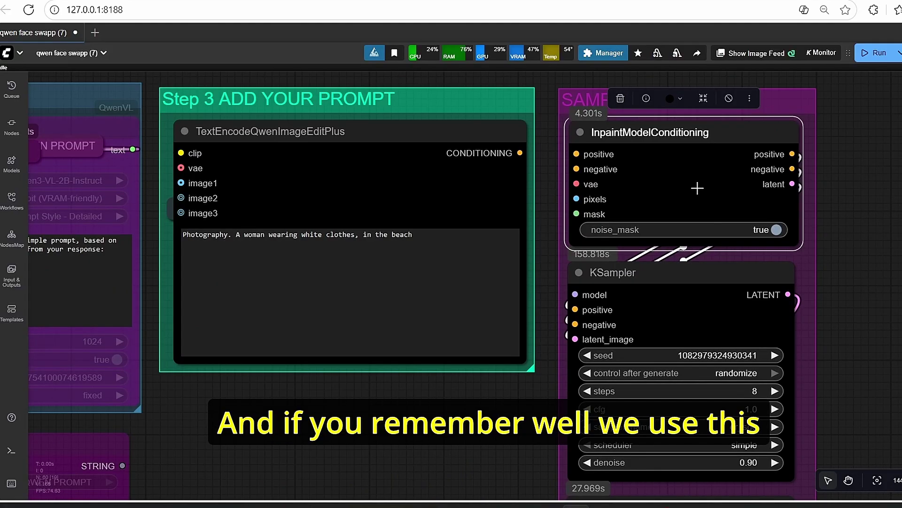
Step: Review the InpaintModelConditioning node's inputs, outputs and noise_mask option alongside the KSampler
drag(500, 421, 533, 409)
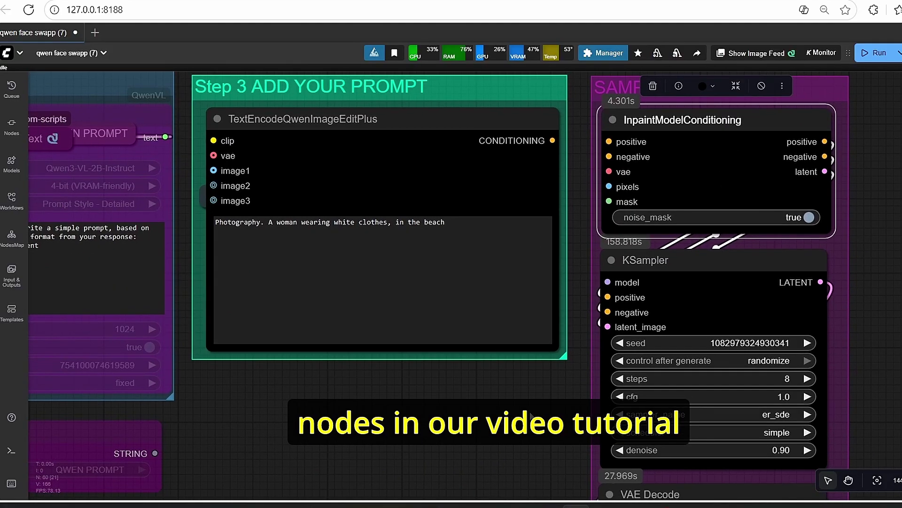
scroll(530, 413, down, 2)
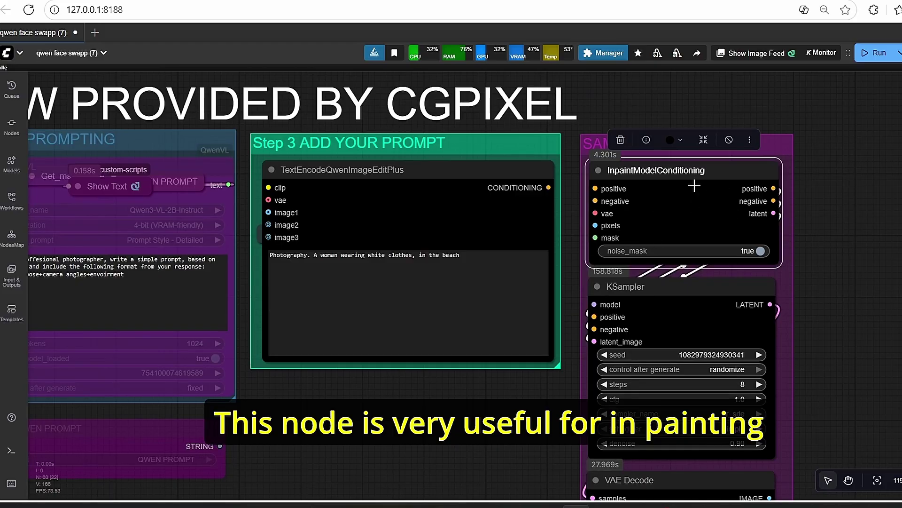
scroll(841, 254, down, 1)
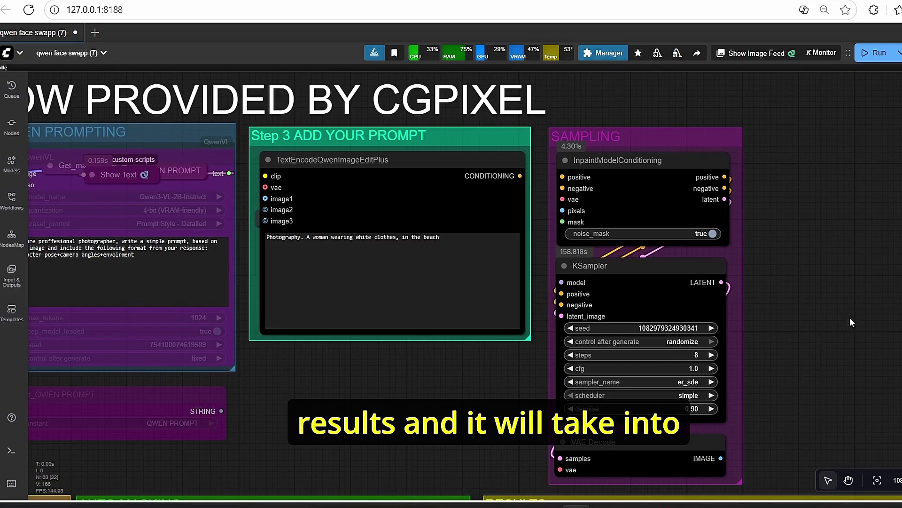
drag(544, 331, 583, 312)
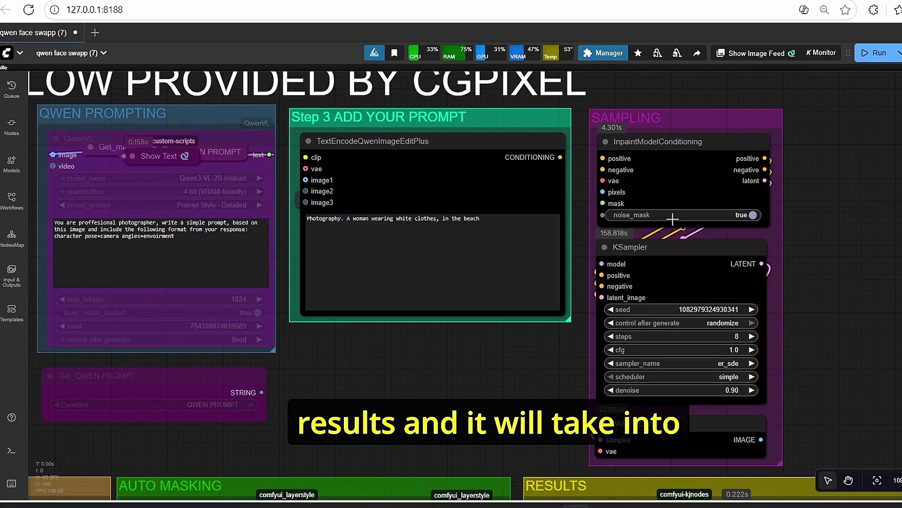
Step: Revisit the MaskPreview node as the source of the mask used by the inpaint conditioning in the SAMPLING group
drag(538, 377, 502, 188)
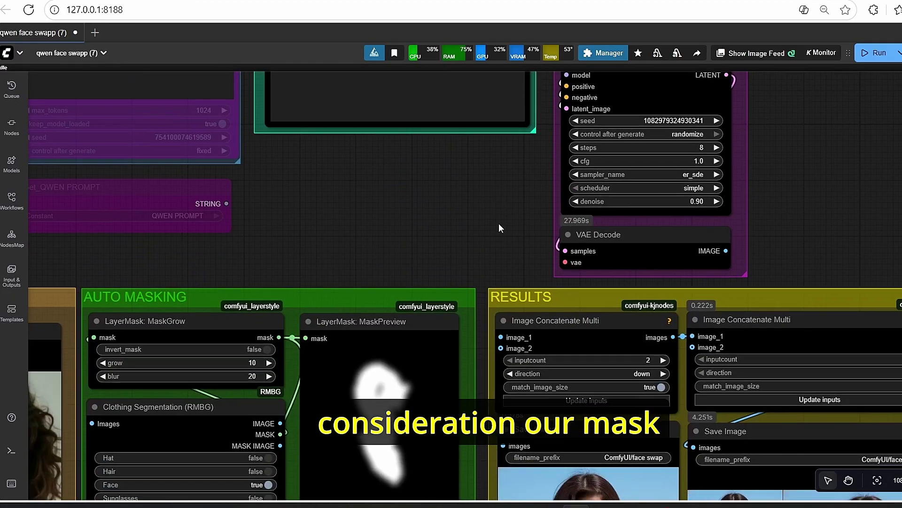
click(409, 377)
drag(478, 264, 458, 379)
scroll(515, 204, up, 4)
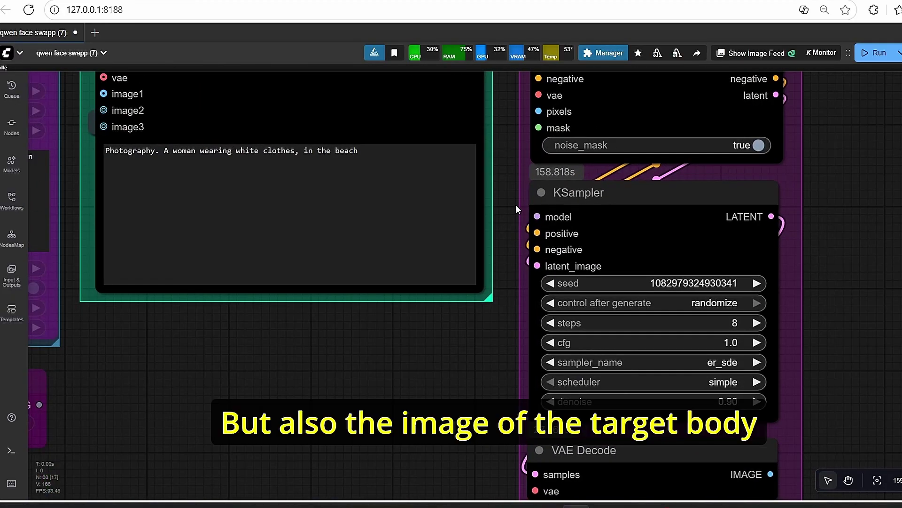
Step: Trace the target body image from the Step 2 group to the pixels input of InpaintModelConditioning
scroll(515, 205, down, 2)
scroll(550, 193, down, 3)
drag(382, 384, 689, 238)
scroll(63, 287, down, 2)
scroll(520, 272, up, 3)
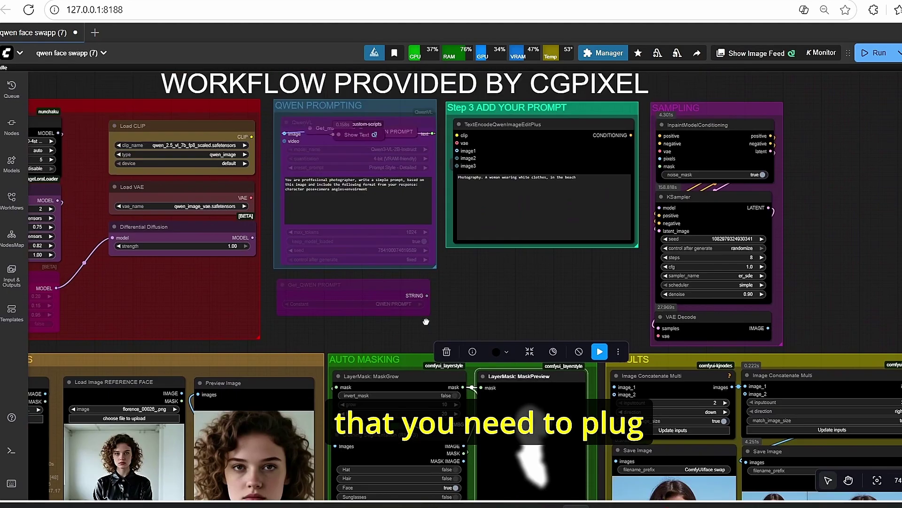
scroll(585, 189, up, 2)
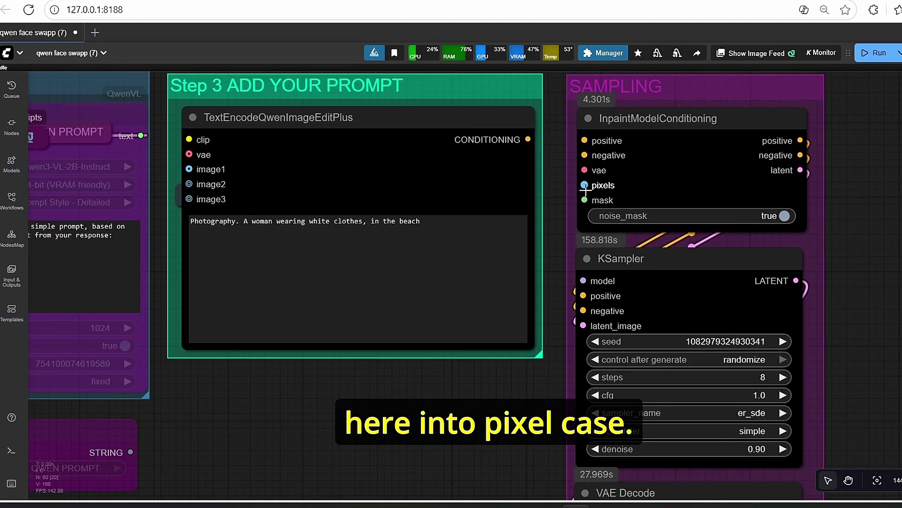
Step: Review the positive and negative prompt inputs of the InpaintModelConditioning node
click(665, 184)
scroll(671, 185, down, 2)
scroll(565, 255, up, 2)
drag(564, 254, 487, 247)
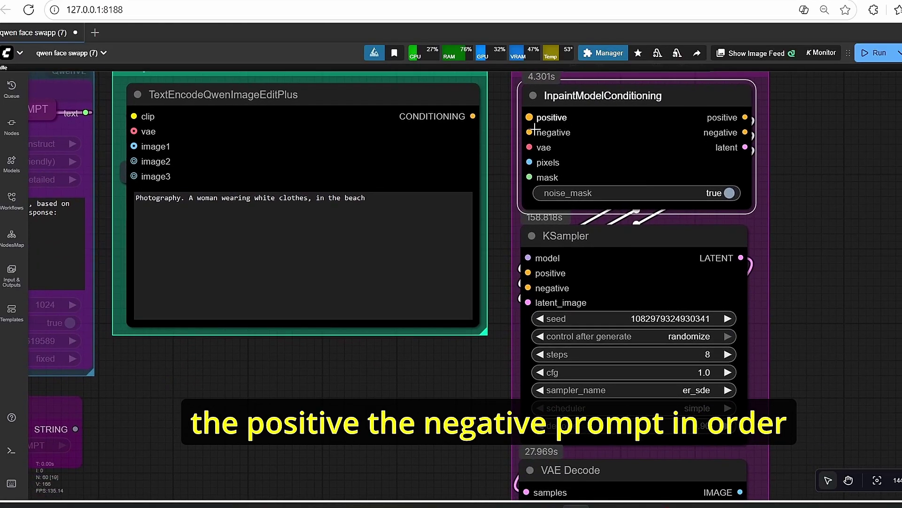
scroll(511, 355, down, 5)
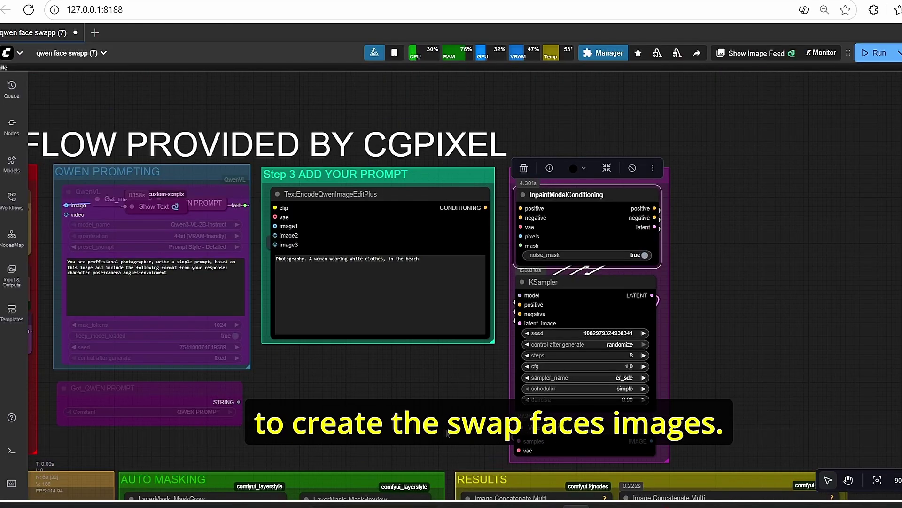
Step: View the face-swapped images in the Save Image nodes of the RESULTS group
drag(448, 431, 421, 103)
scroll(494, 355, up, 4)
scroll(494, 355, down, 5)
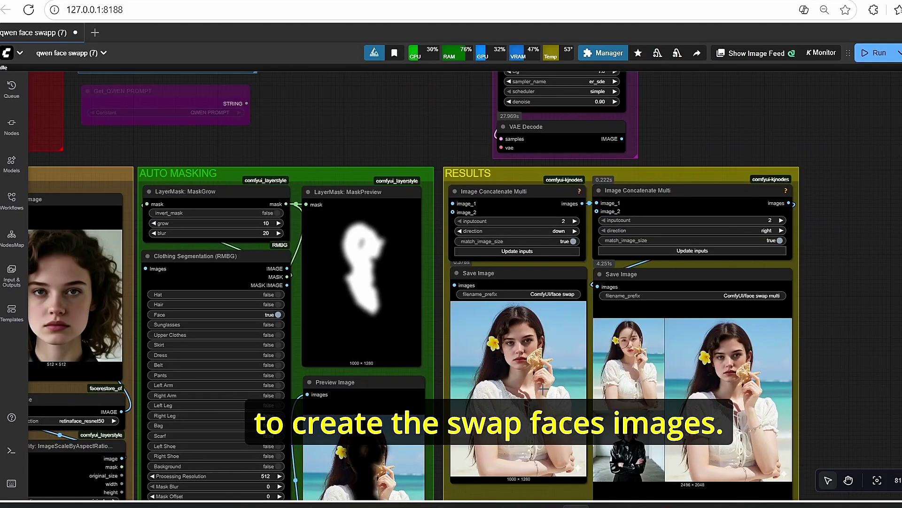
Step: Inspect the Step 3 ADD YOUR PROMPT group and its TextEncodeQwenImageEditPlus prompt
scroll(500, 357, up, 3)
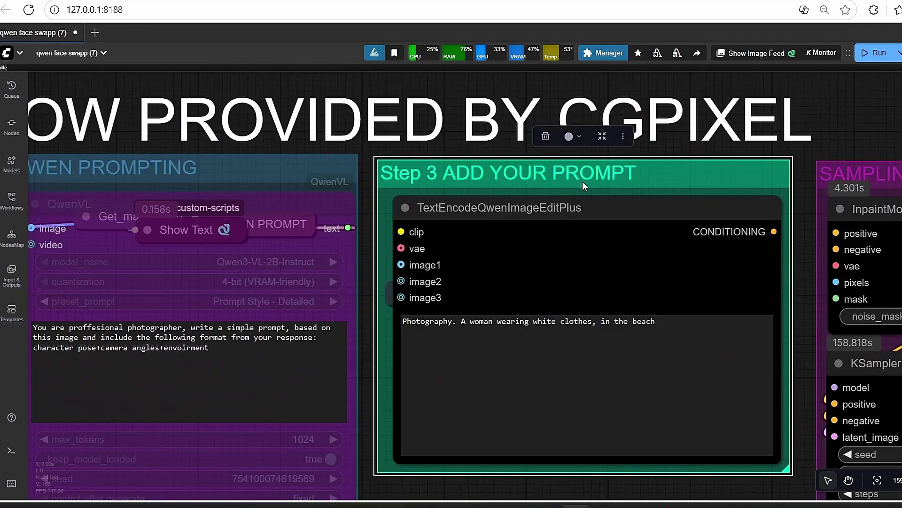
click(582, 181)
scroll(610, 185, down, 3)
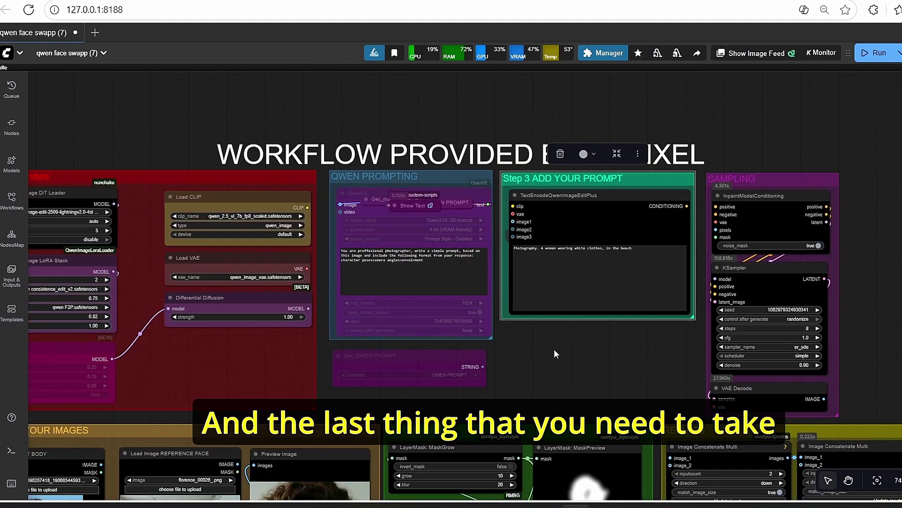
drag(556, 354, 568, 374)
Step: Examine the bypassed QwenVL auto-prompting node and its instruction text in the QWEN PROMPTING group
scroll(570, 218, up, 5)
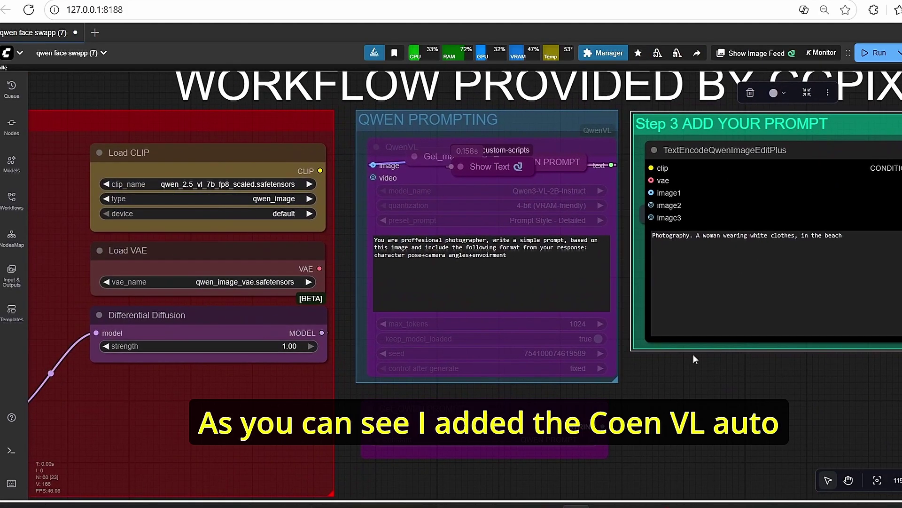
drag(656, 316, 660, 336)
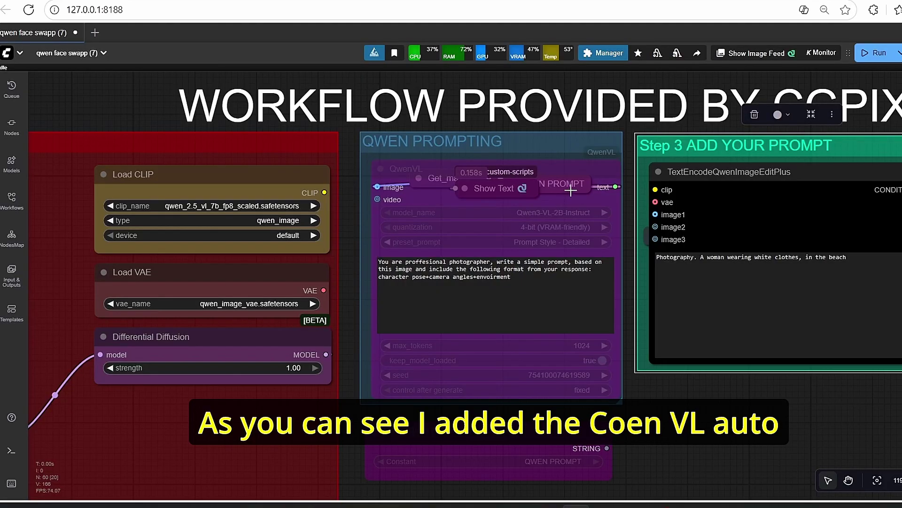
click(579, 171)
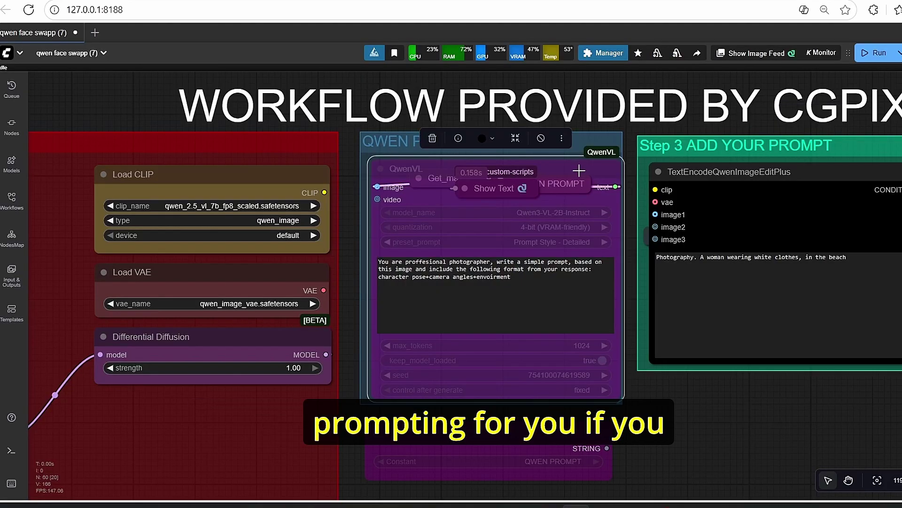
click(672, 409)
scroll(673, 410, down, 3)
scroll(563, 462, up, 2)
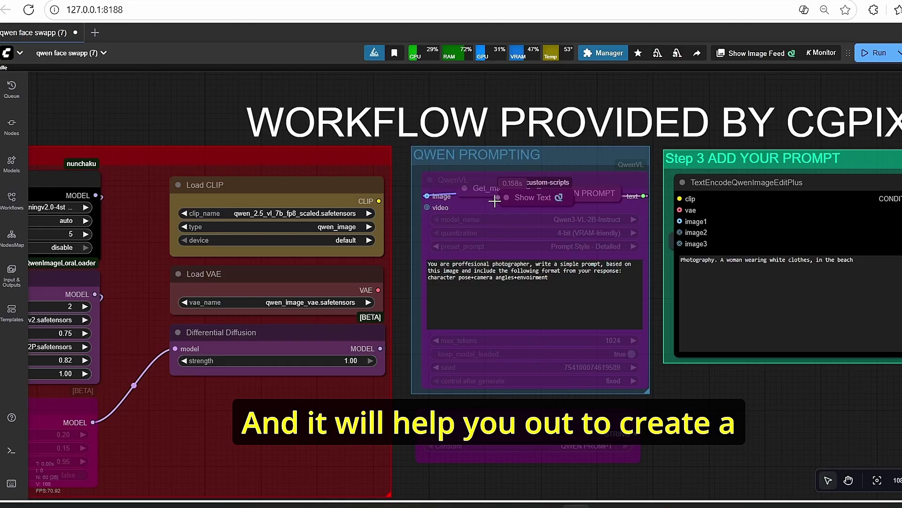
Step: Look at the Load Image TARGET BODY node in the Step 2 LOAD YOUR IMAGES group
scroll(494, 201, down, 2)
drag(648, 402, 824, 201)
scroll(825, 201, down, 2)
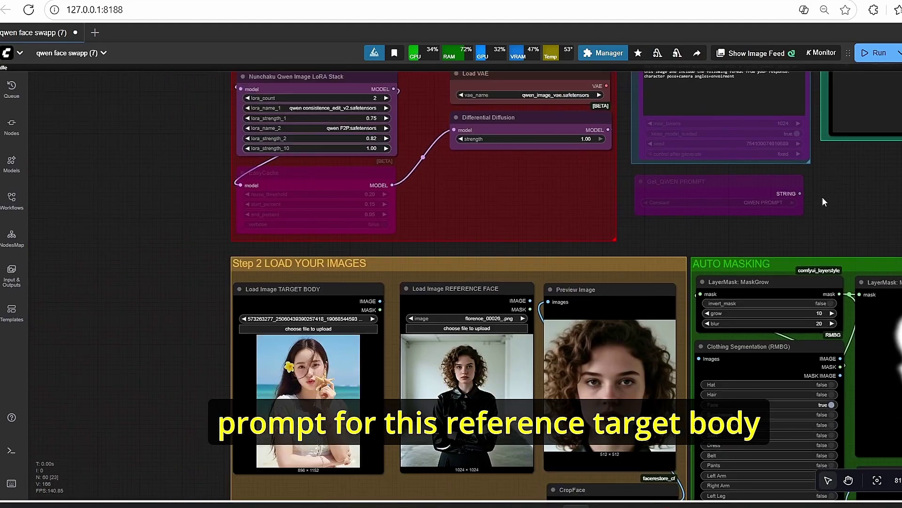
scroll(375, 383, up, 4)
click(366, 261)
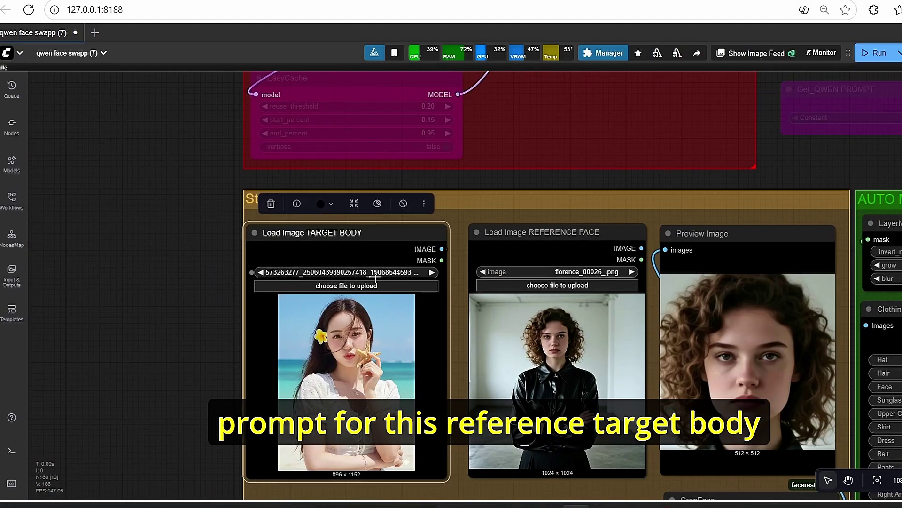
Step: Read the manual prompt in the TextEncodeQwenImageEditPlus node of the Step 3 ADD YOUR PROMPT group
scroll(376, 278, down, 3)
drag(800, 199, 603, 406)
scroll(640, 353, up, 5)
scroll(523, 235, up, 3)
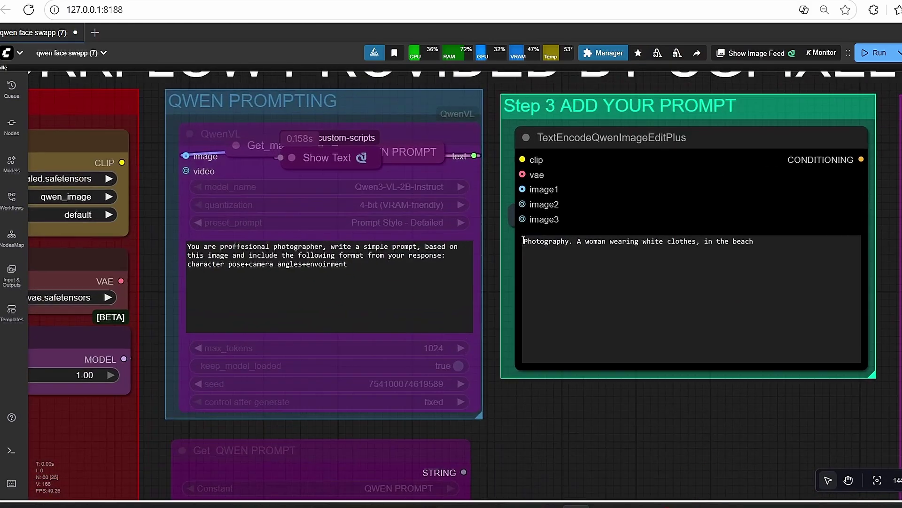
scroll(523, 241, up, 1)
click(650, 209)
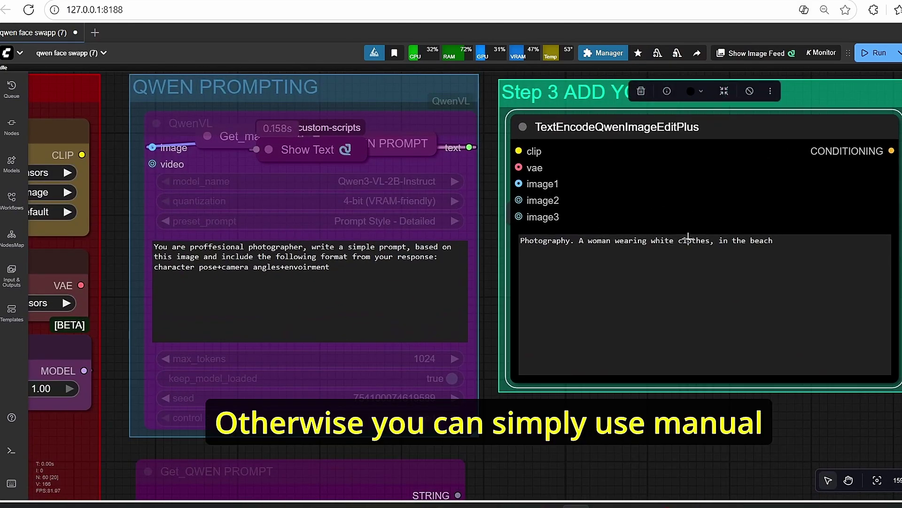
drag(716, 432, 653, 394)
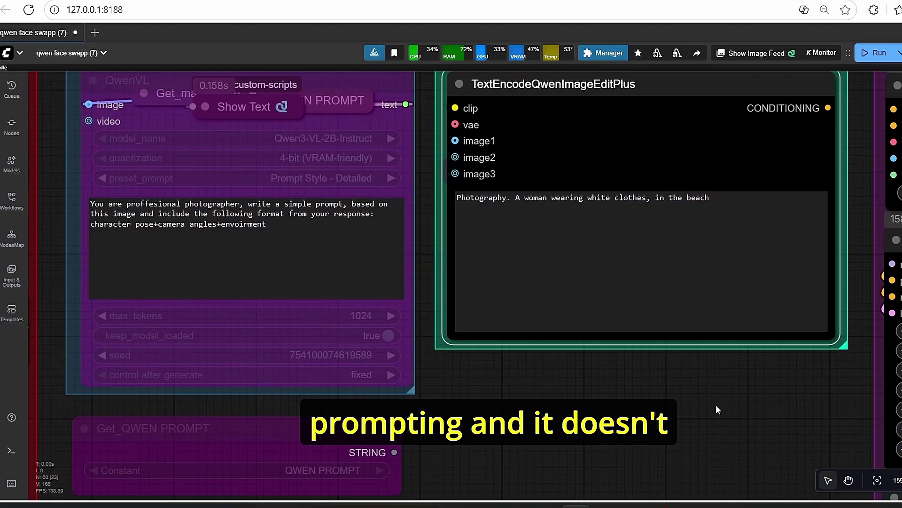
click(727, 406)
drag(728, 405, 719, 437)
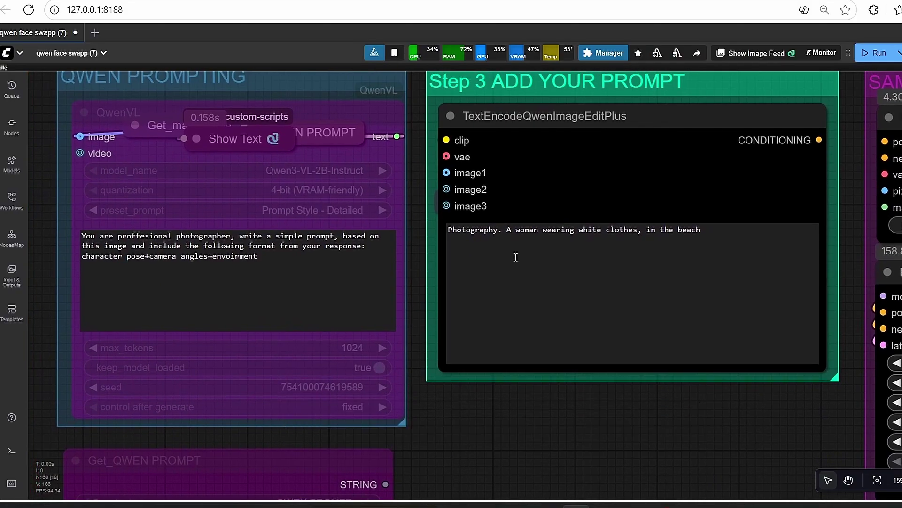
scroll(515, 257, up, 1)
scroll(493, 243, up, 3)
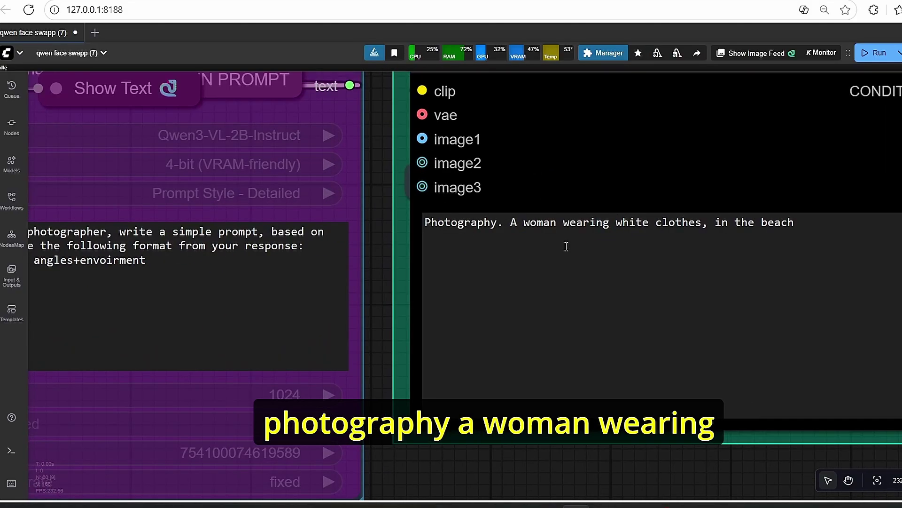
Step: Review the steps, cfg, sampler and scheduler settings of the KSampler node in the SAMPLING group
scroll(677, 244, down, 10)
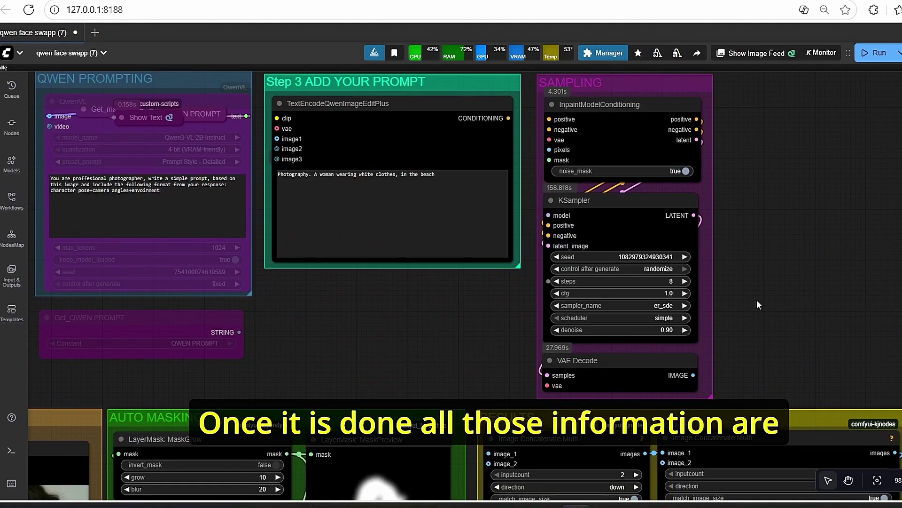
scroll(764, 301, up, 4)
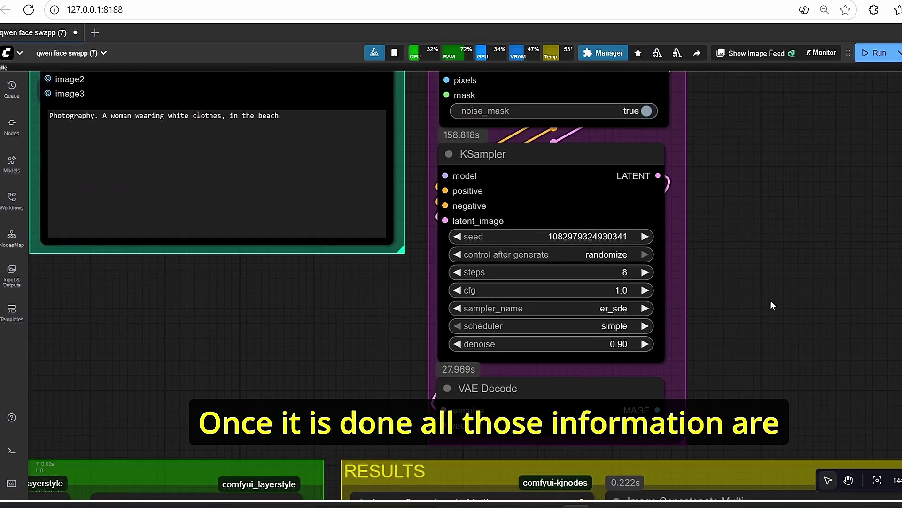
click(540, 201)
scroll(701, 329, up, 3)
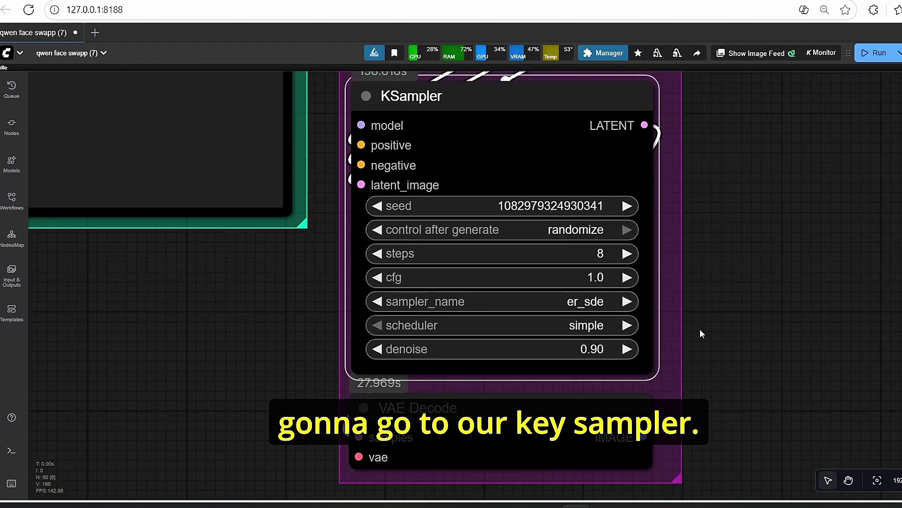
drag(719, 289, 727, 346)
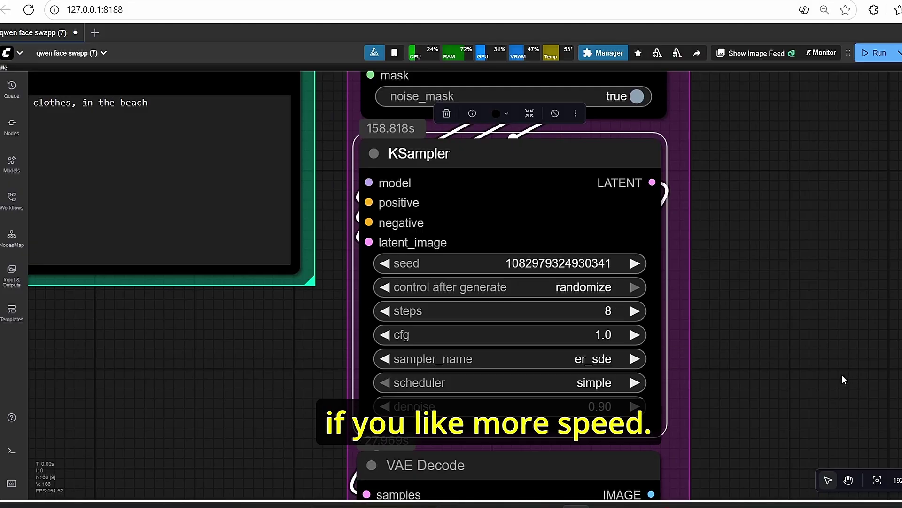
click(775, 374)
scroll(744, 378, up, 3)
drag(730, 368, 851, 287)
scroll(851, 304, up, 2)
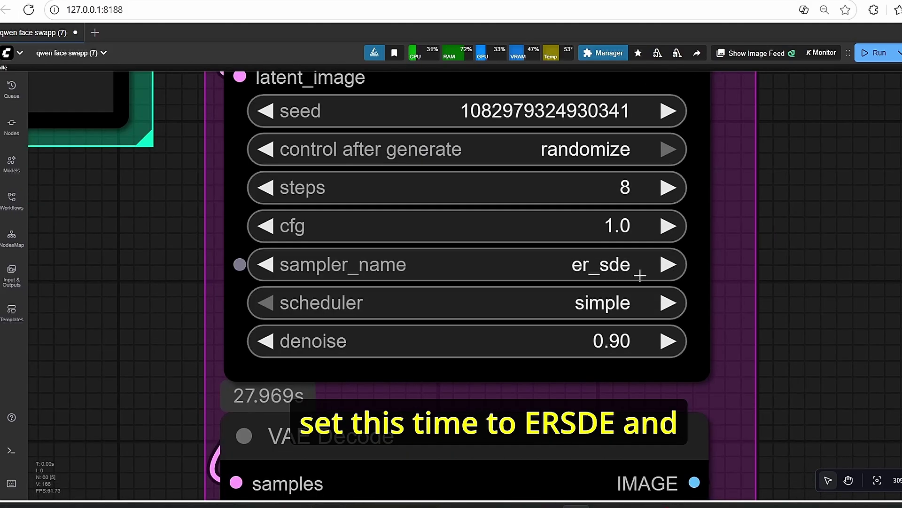
scroll(771, 308, down, 2)
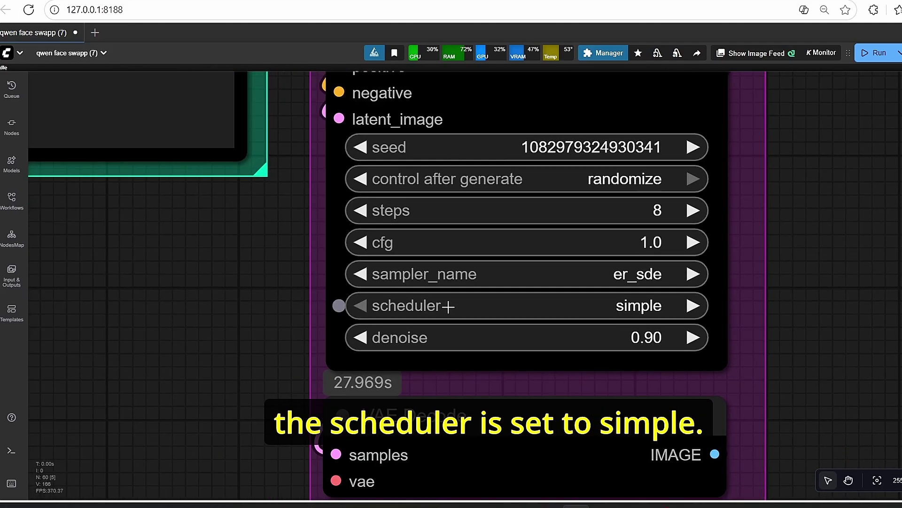
Step: Set the KSampler's denoise value to 0.8
drag(841, 451, 832, 346)
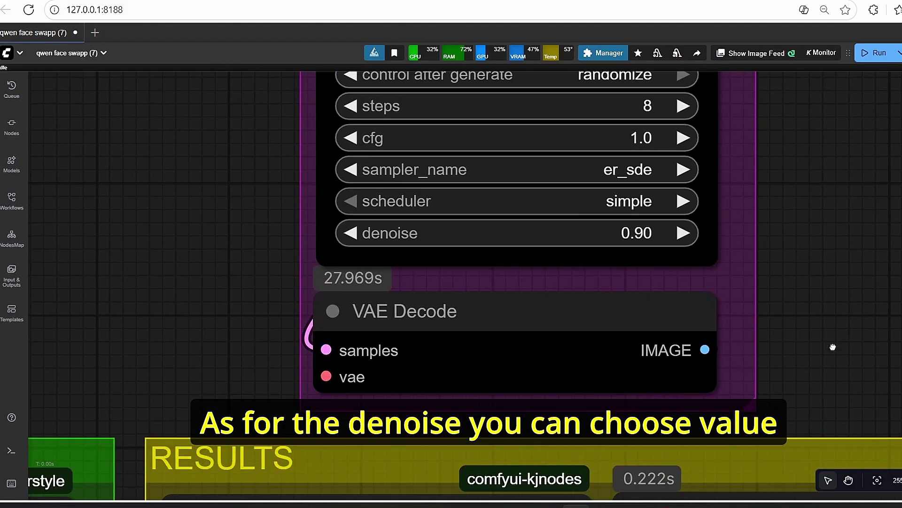
scroll(820, 341, up, 1)
drag(802, 307, 794, 342)
scroll(794, 342, up, 1)
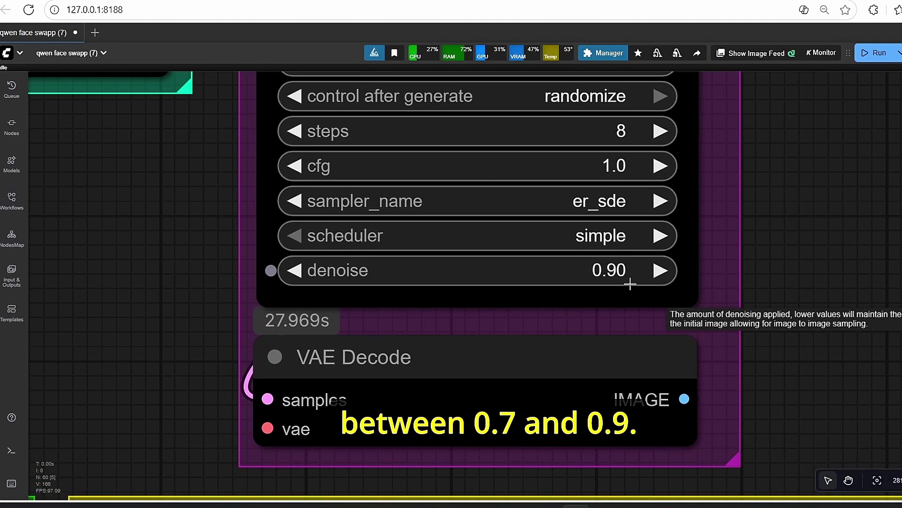
scroll(769, 284, down, 2)
scroll(788, 283, up, 1)
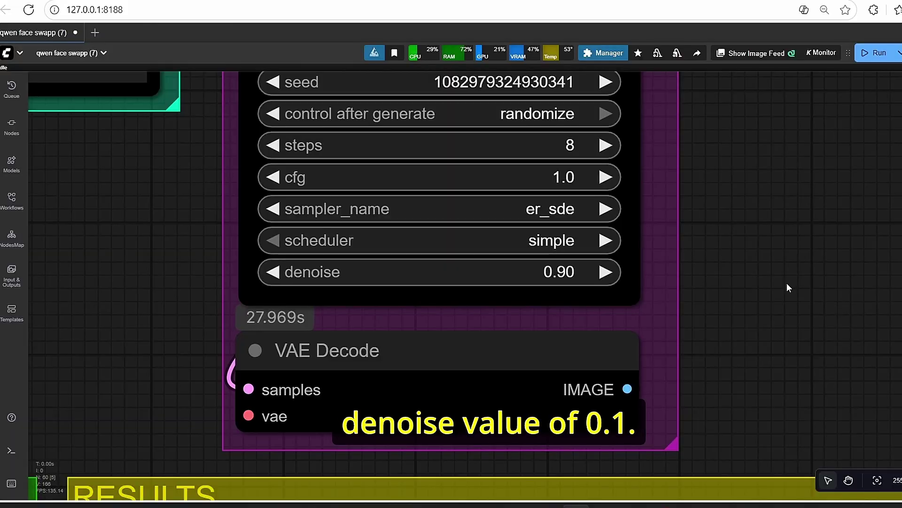
click(535, 271)
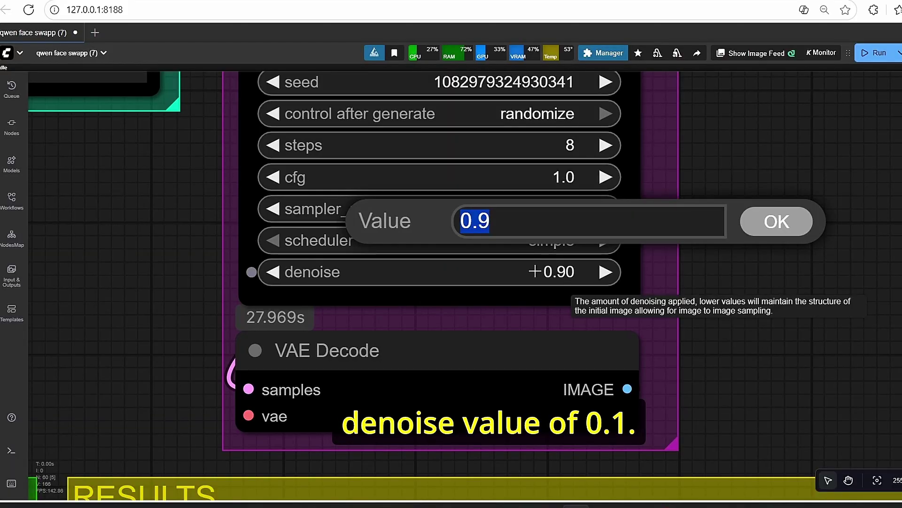
text(0.8)
key(Return)
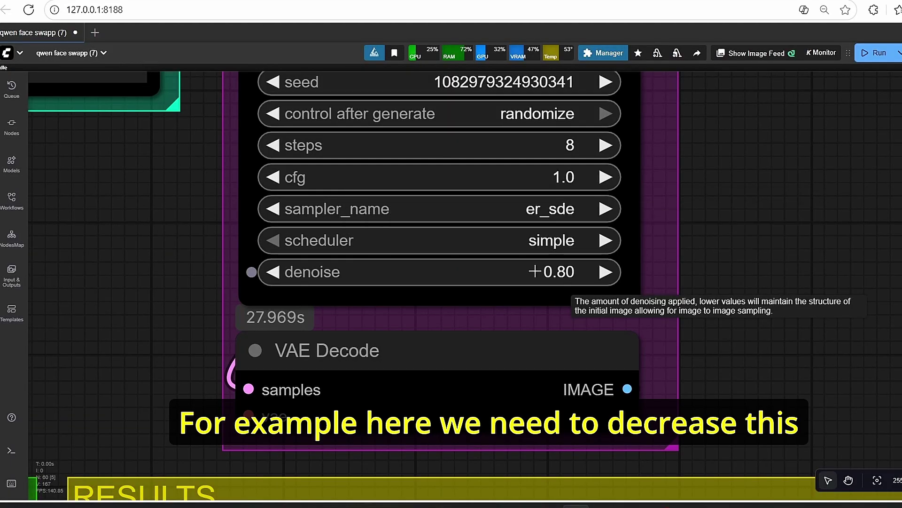
Step: Examine the swapped face's hair in the Save Image nodes of the RESULTS group
scroll(644, 303, down, 7)
drag(767, 254, 831, 15)
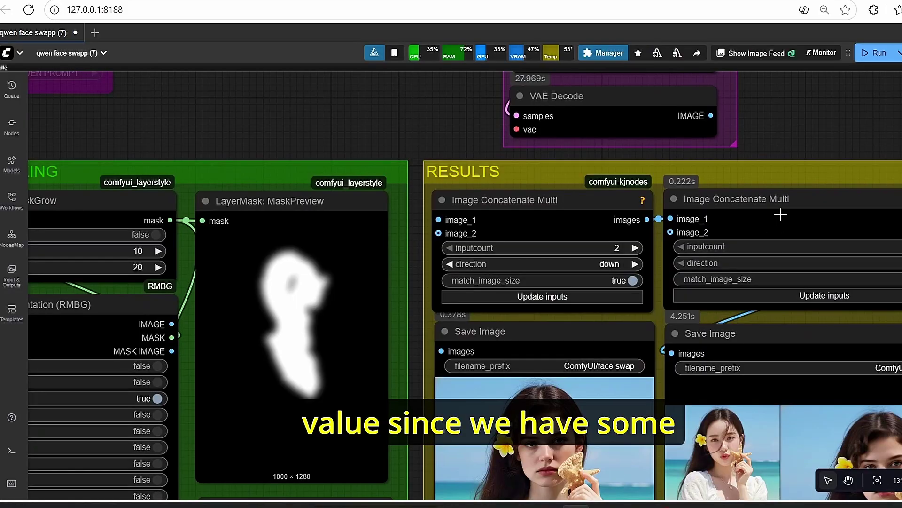
drag(829, 413, 576, 265)
scroll(587, 282, up, 3)
scroll(692, 320, up, 4)
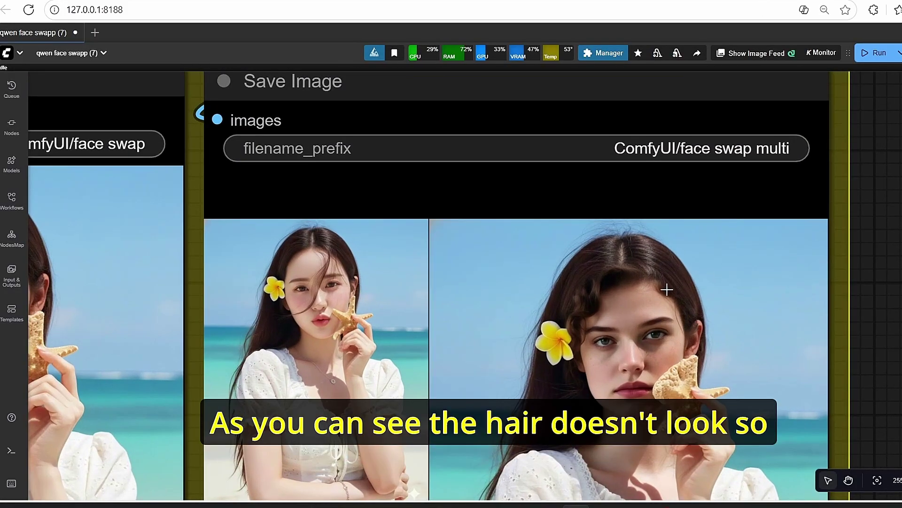
scroll(668, 293, down, 10)
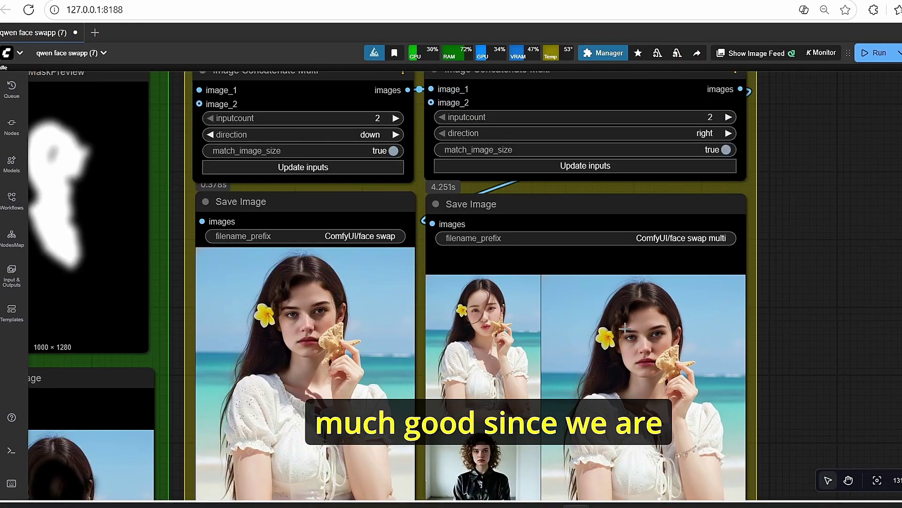
scroll(830, 364, down, 3)
Step: Recheck the KSampler's denoise setting above the VAE Decode node
scroll(638, 204, up, 5)
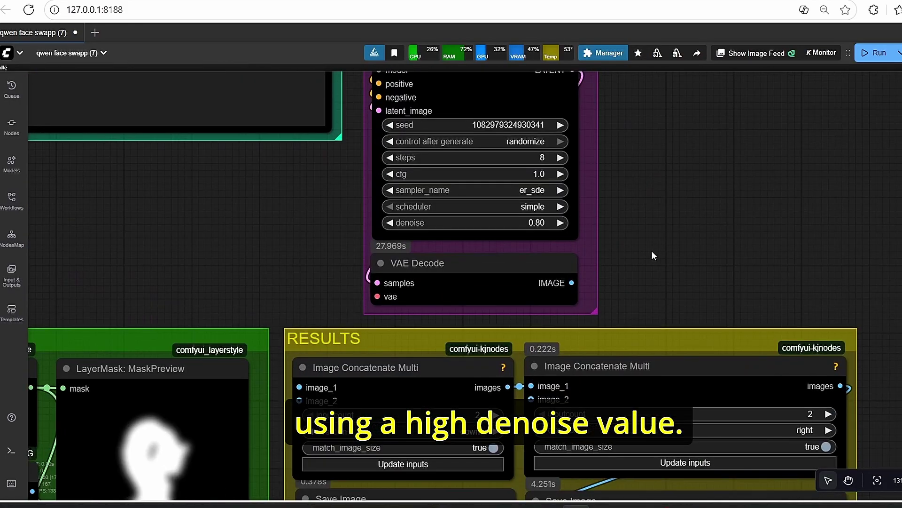
scroll(658, 261, down, 3)
drag(871, 252, 728, 227)
scroll(470, 171, up, 5)
drag(627, 152, 643, 258)
scroll(531, 229, up, 1)
scroll(529, 229, up, 3)
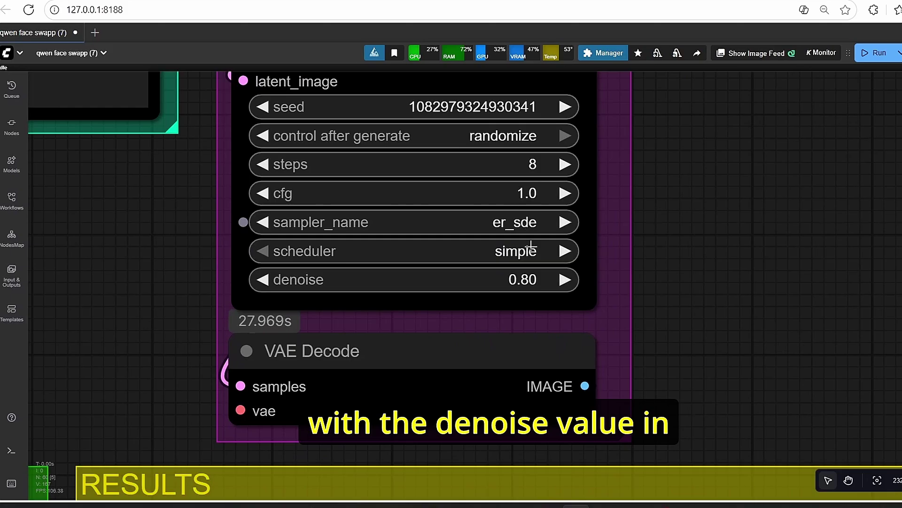
Step: Survey the whole face swap workflow, from the model loaders and input images to sampling and results
scroll(638, 278, down, 5)
scroll(752, 286, down, 4)
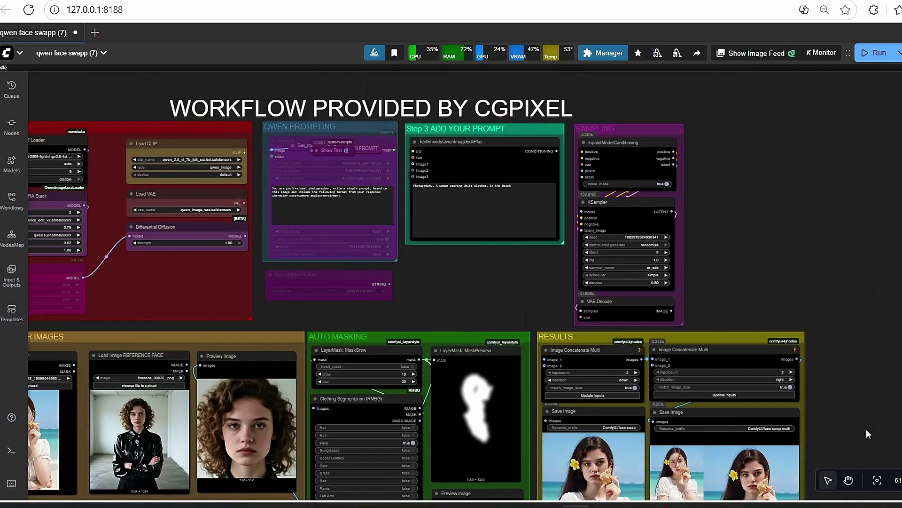
drag(867, 429, 827, 226)
scroll(827, 226, down, 2)
scroll(655, 267, up, 4)
drag(491, 125, 595, 298)
drag(655, 296, 580, 317)
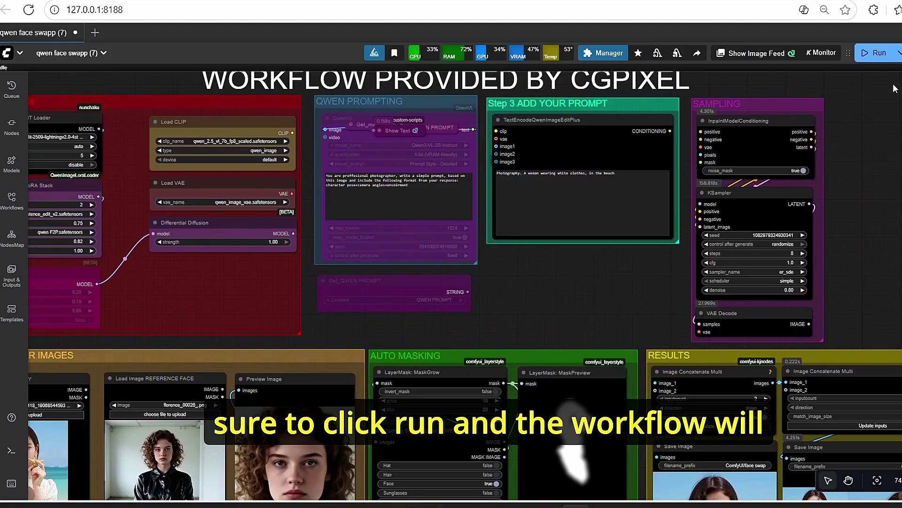
drag(886, 217, 785, 282)
scroll(809, 321, up, 4)
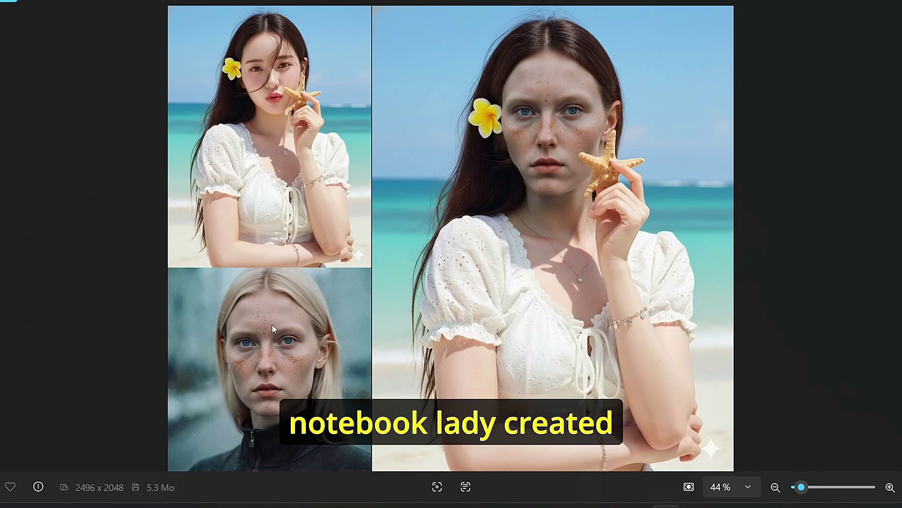
Step: In the image viewer, inspect the face swap comparisons for the freckled blonde reference and the curly-haired reference with glasses
scroll(277, 359, up, 1)
scroll(276, 358, up, 1)
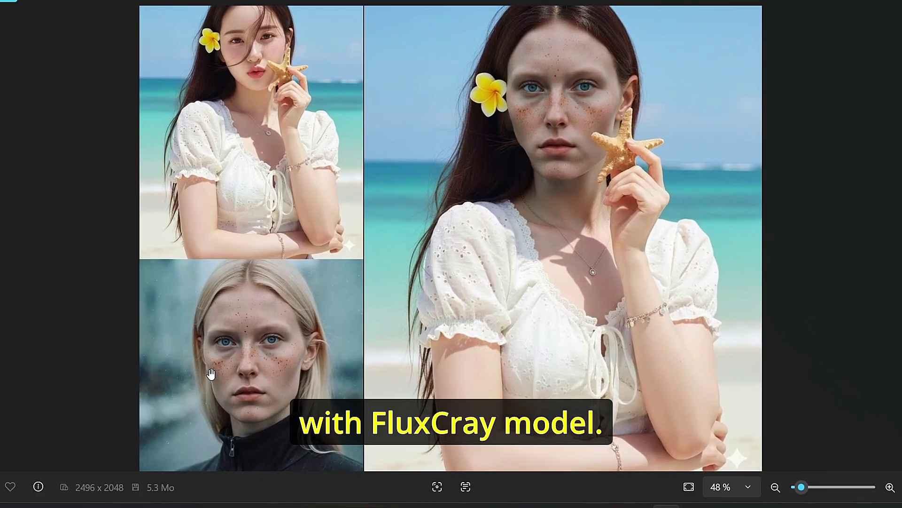
scroll(241, 367, up, 1)
scroll(202, 369, down, 2)
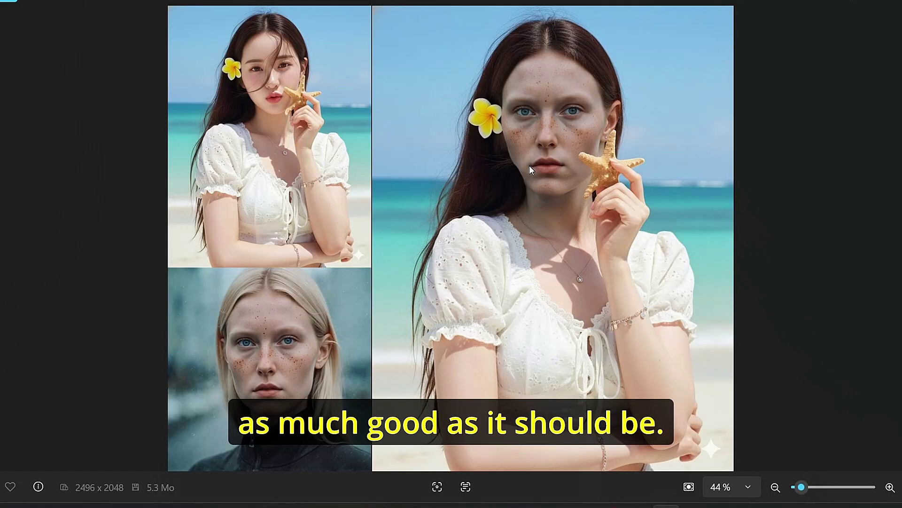
key(Right)
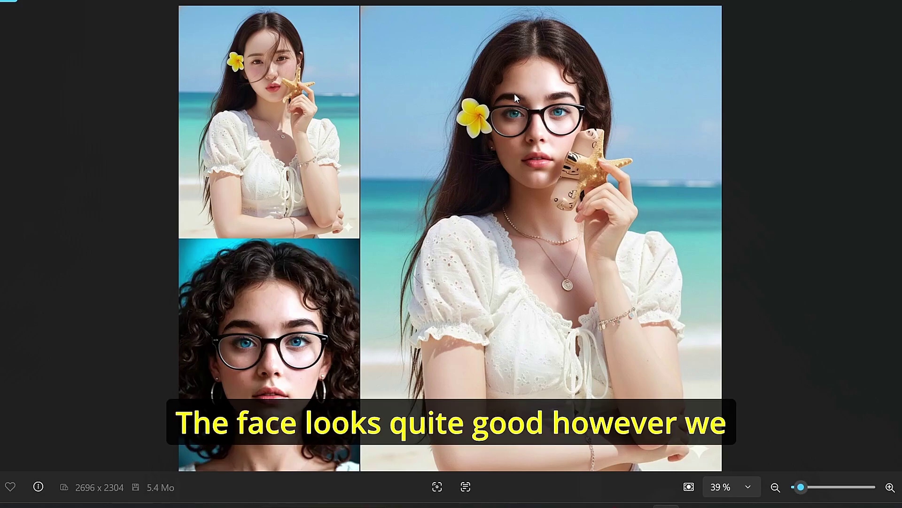
scroll(514, 93, up, 2)
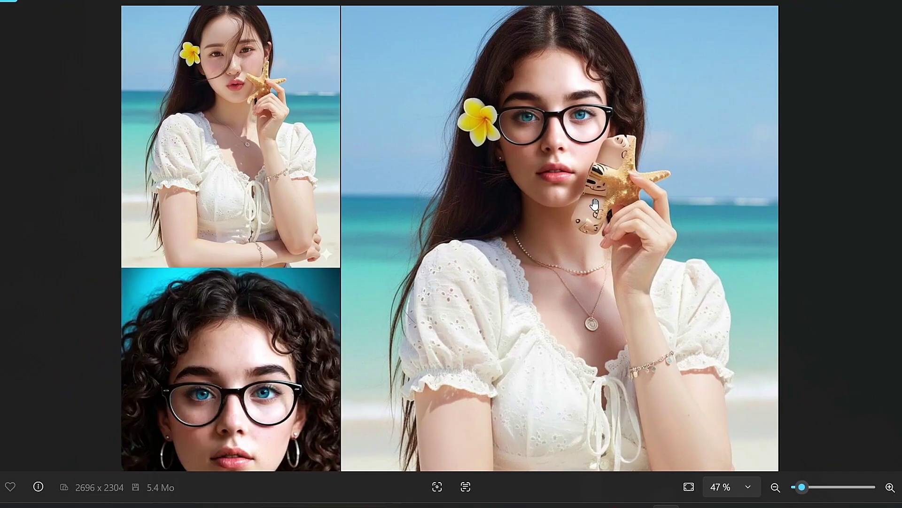
scroll(593, 205, down, 2)
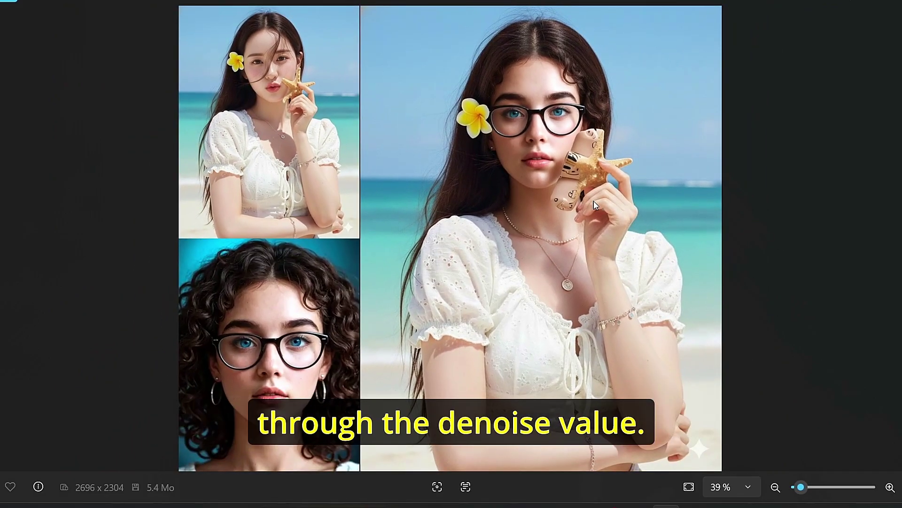
Step: Inspect the artifact around the starfish in the leather-shirt comparison and compare it with the pink-haired reference's result
key(Right)
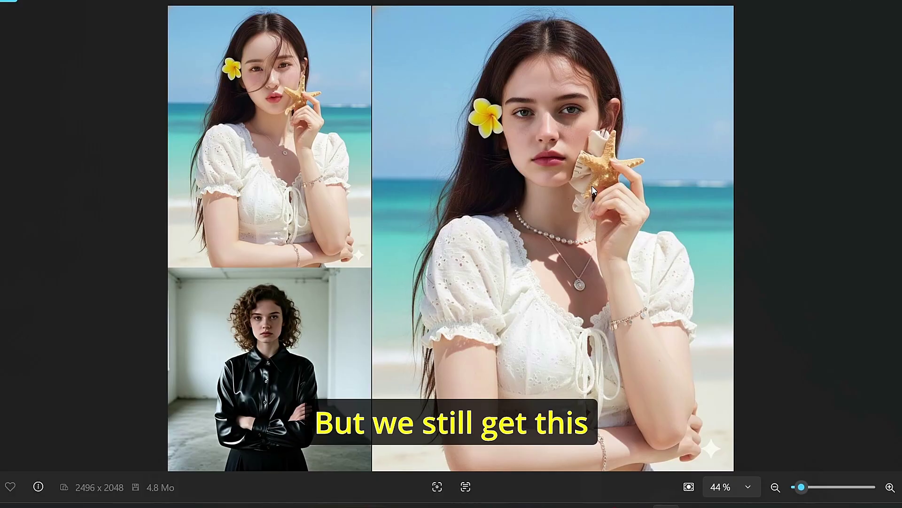
scroll(592, 187, up, 4)
scroll(674, 201, down, 1)
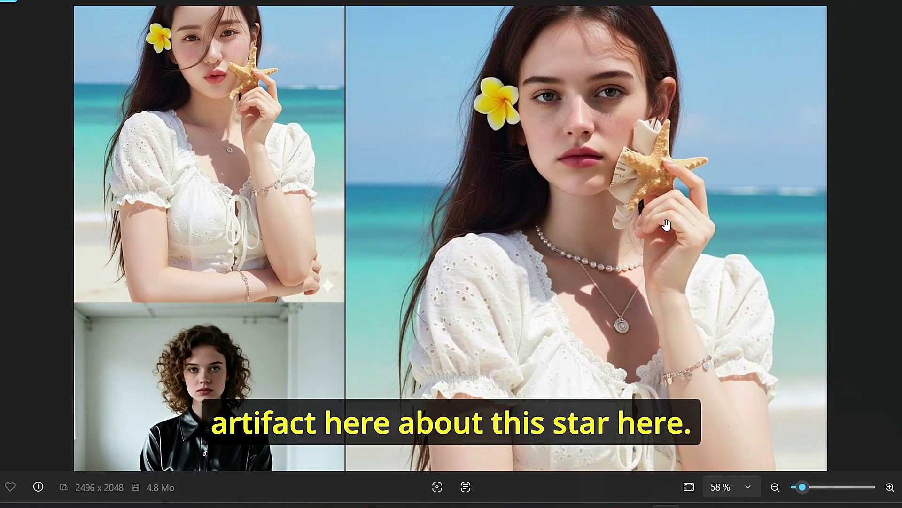
scroll(677, 195, down, 3)
key(Right)
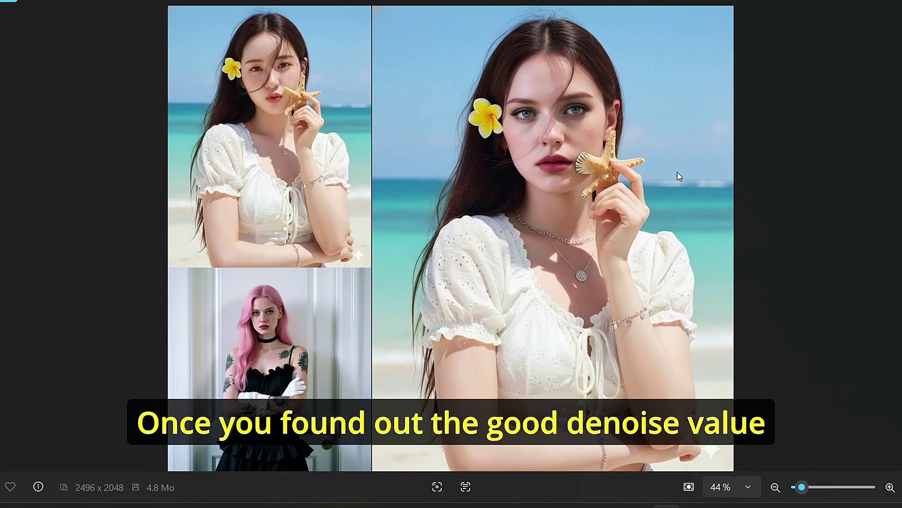
key(Left)
key(Right)
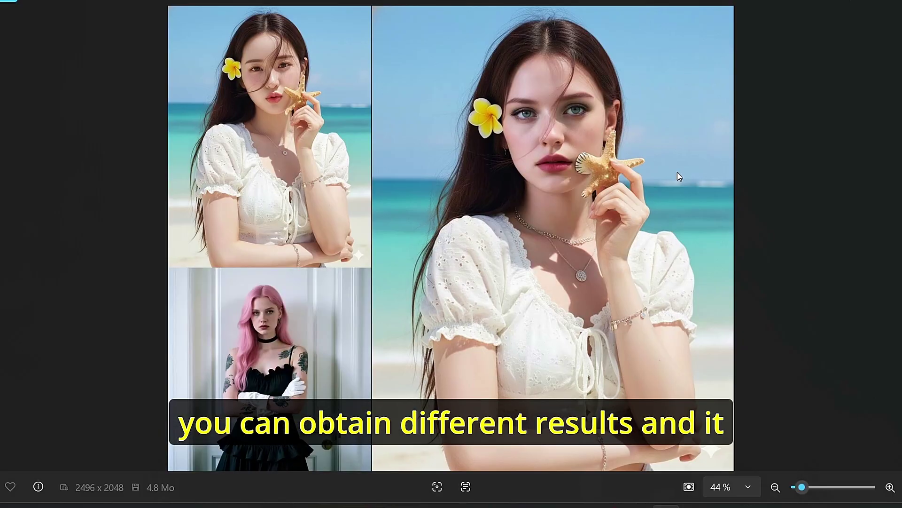
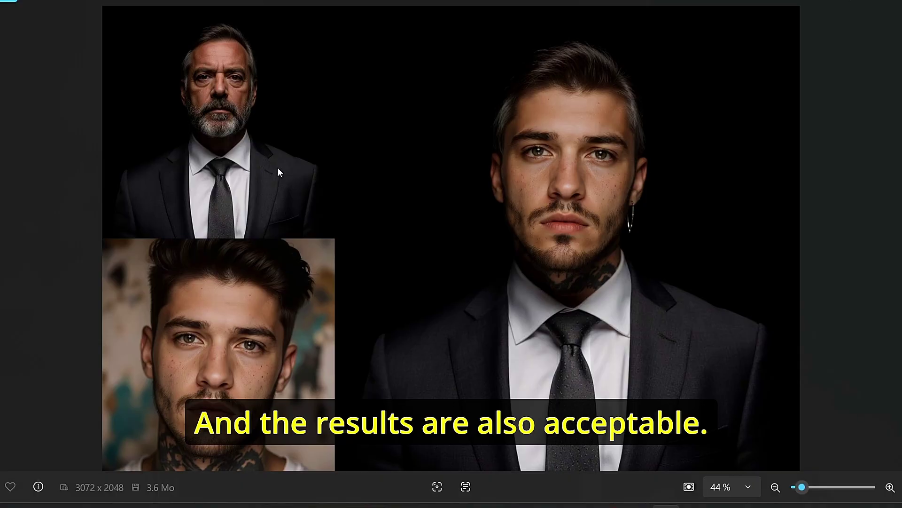
Step: Bring up the elderly man comparison and examine the neck area above the shirt collar in the swapped portrait
key(Right)
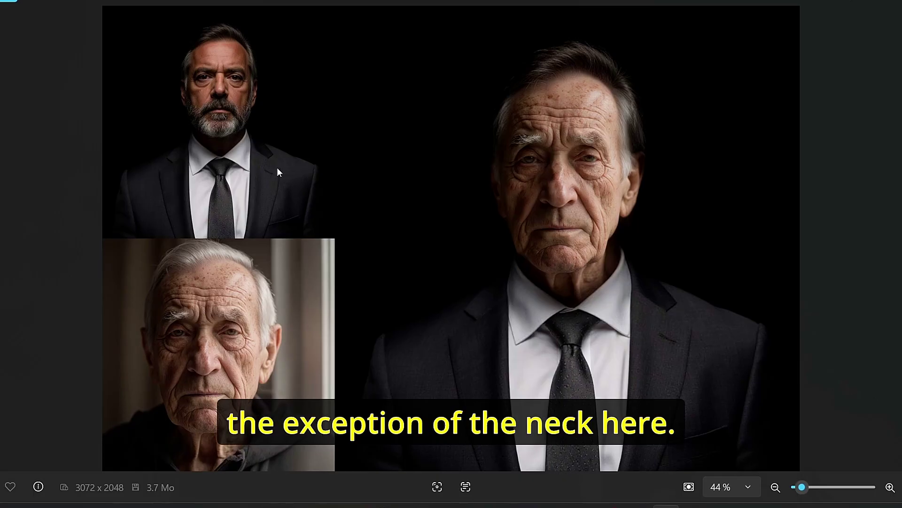
scroll(602, 289, up, 5)
scroll(554, 192, up, 1)
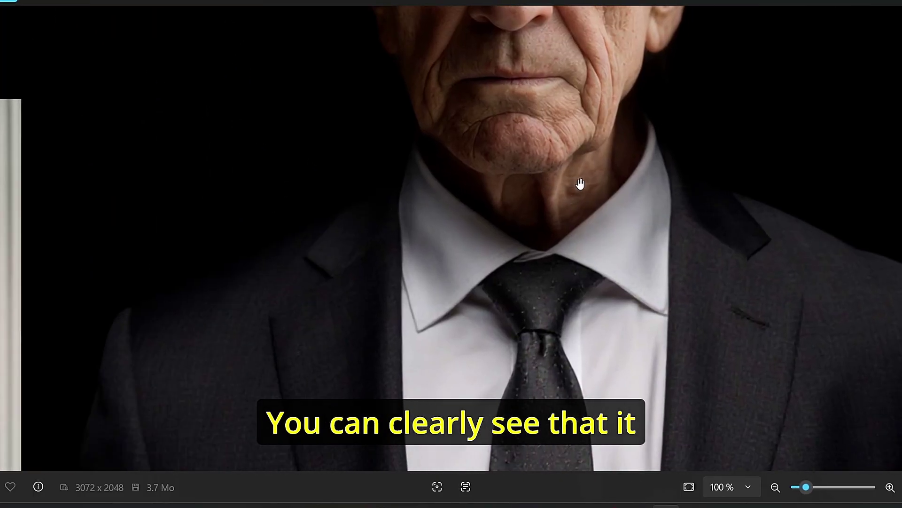
scroll(558, 236, down, 2)
scroll(529, 230, down, 3)
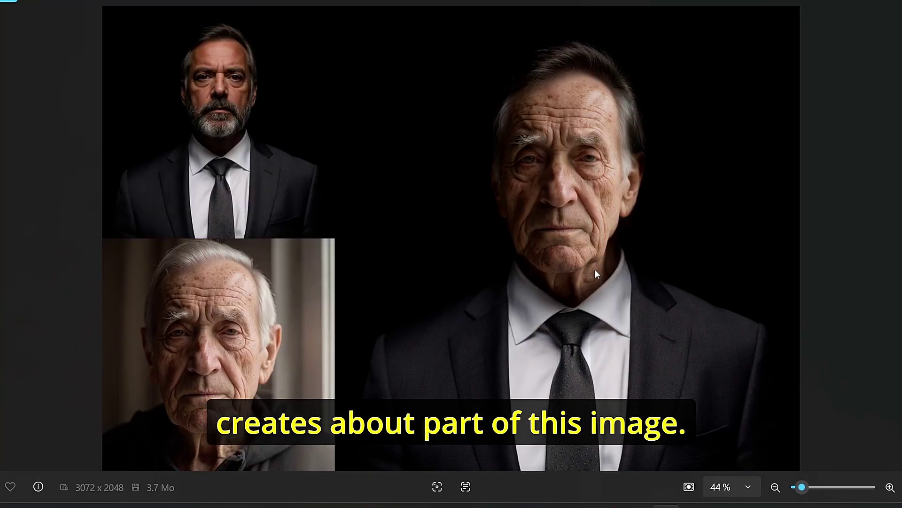
scroll(595, 270, up, 1)
Step: Browse the train passenger and black polo shirt comparisons, and inspect the swapped face on the turned head up close
key(Right)
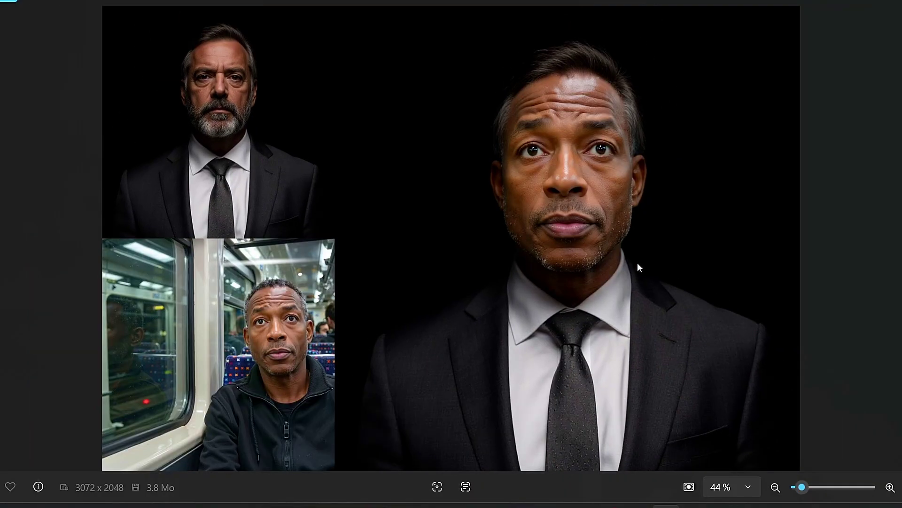
key(Right)
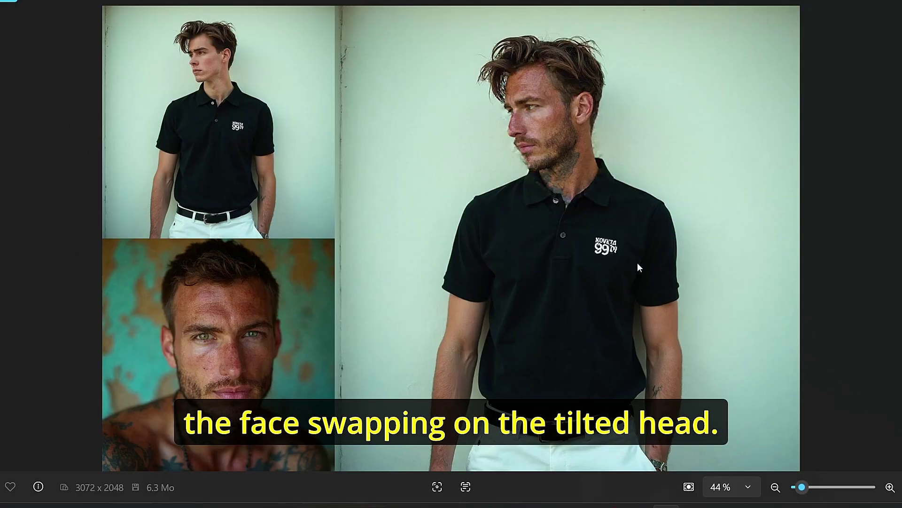
scroll(599, 179, up, 3)
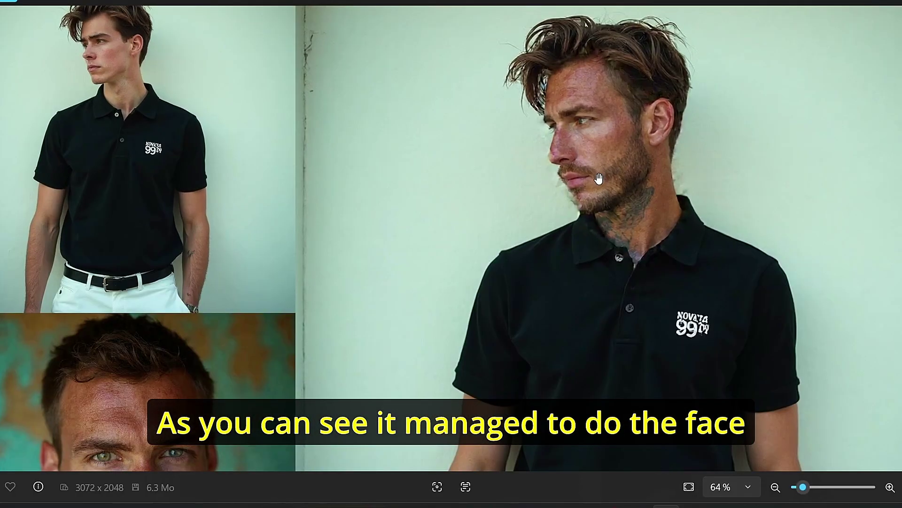
scroll(599, 179, down, 3)
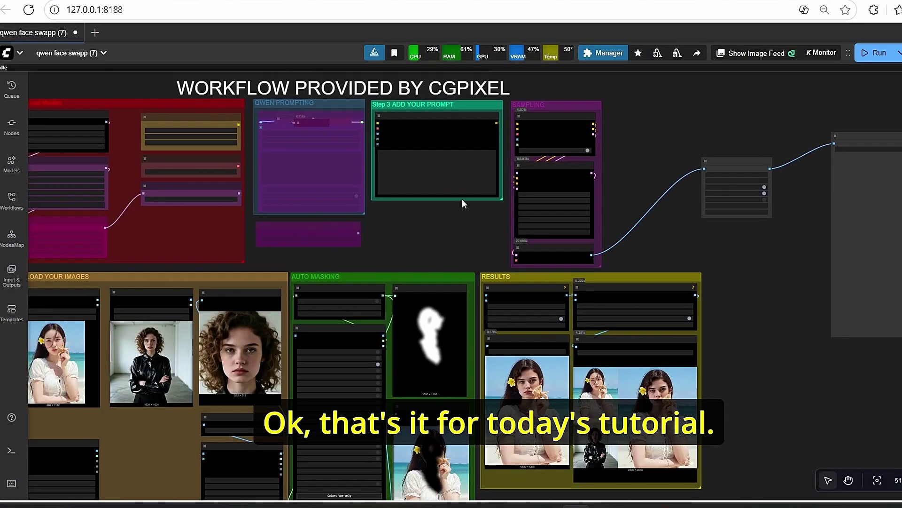
scroll(465, 235, up, 4)
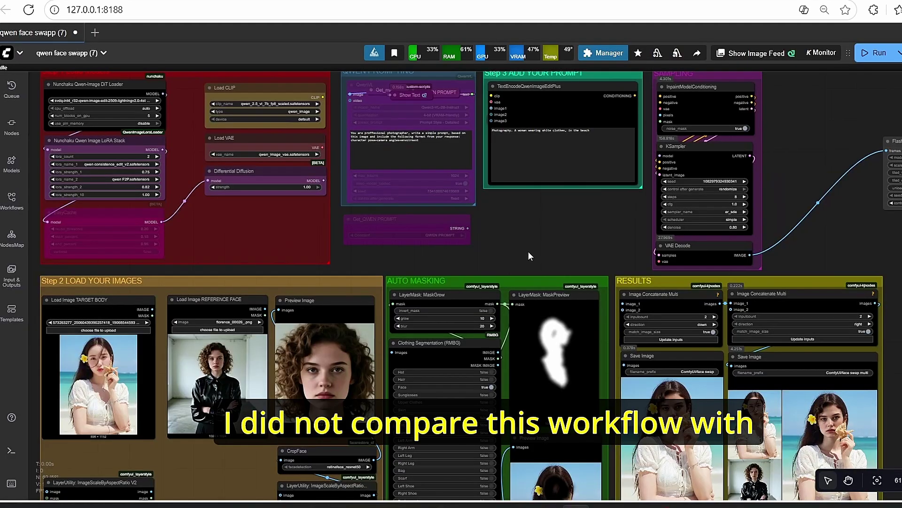
drag(506, 256, 554, 256)
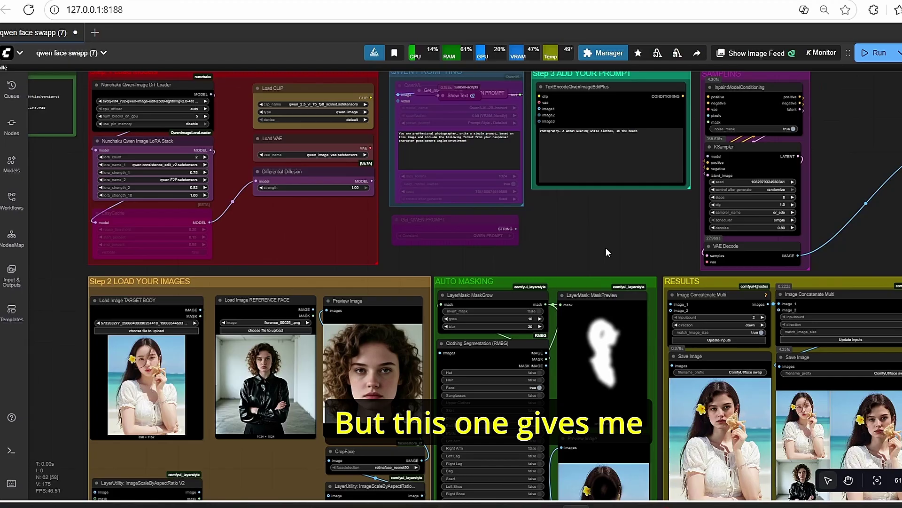
mouse_move(650, 242)
mouse_down()
mouse_move(591, 227)
mouse_move(577, 261)
mouse_up()
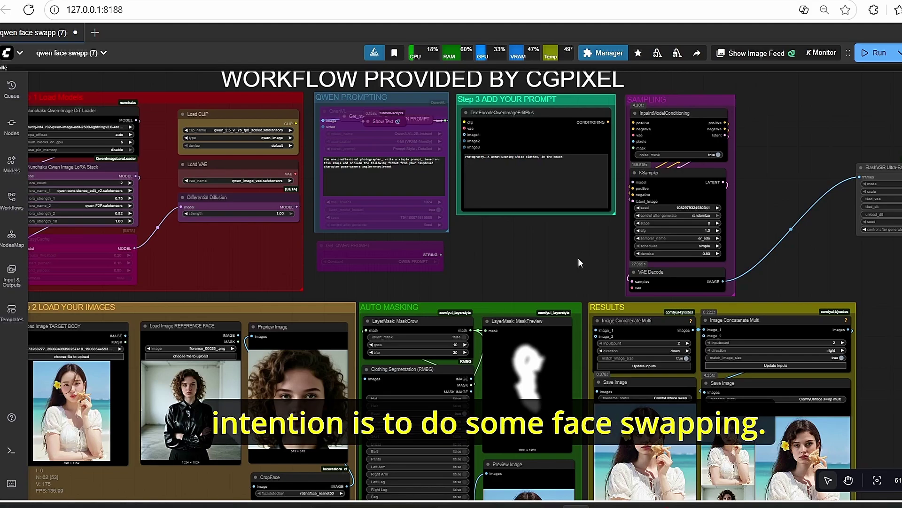
scroll(579, 258, down, 1)
drag(546, 267, 614, 301)
Step: Examine the KSampler's steps and denoise settings in the sampling group
scroll(630, 298, up, 3)
scroll(633, 275, up, 3)
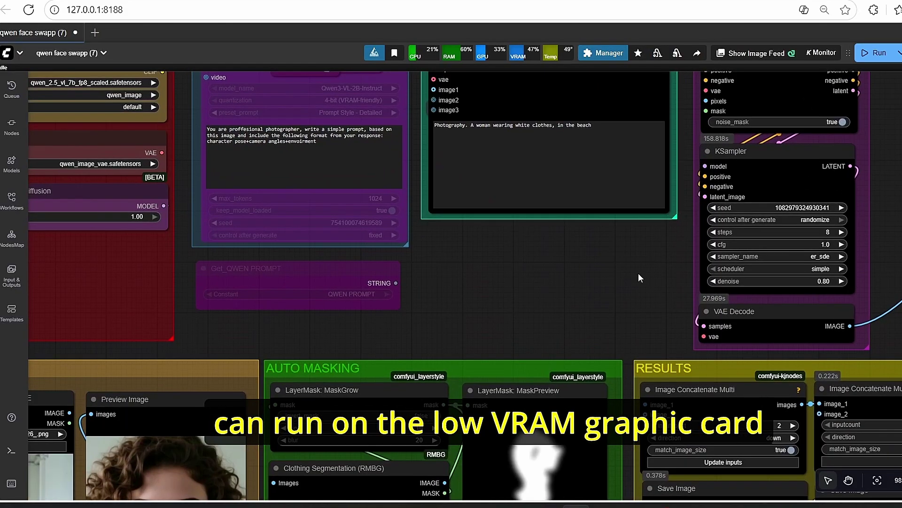
scroll(638, 274, down, 3)
scroll(607, 275, up, 3)
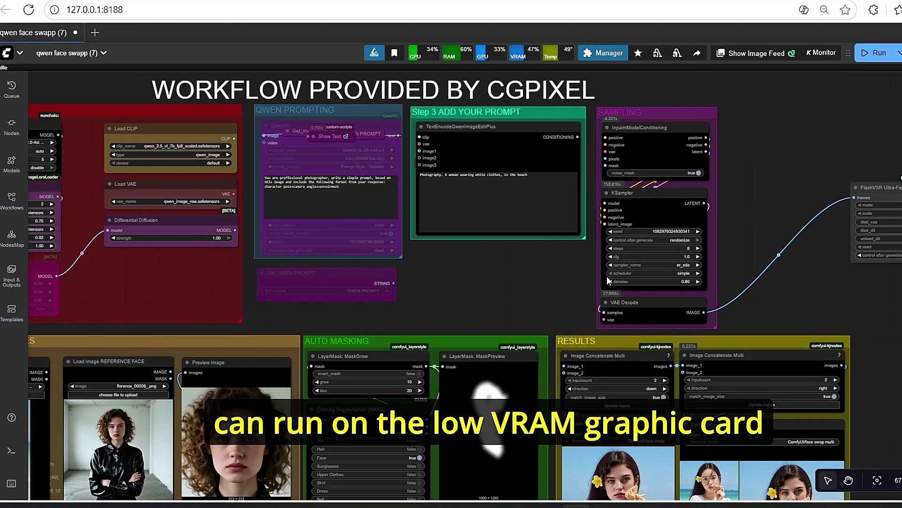
scroll(613, 240, up, 3)
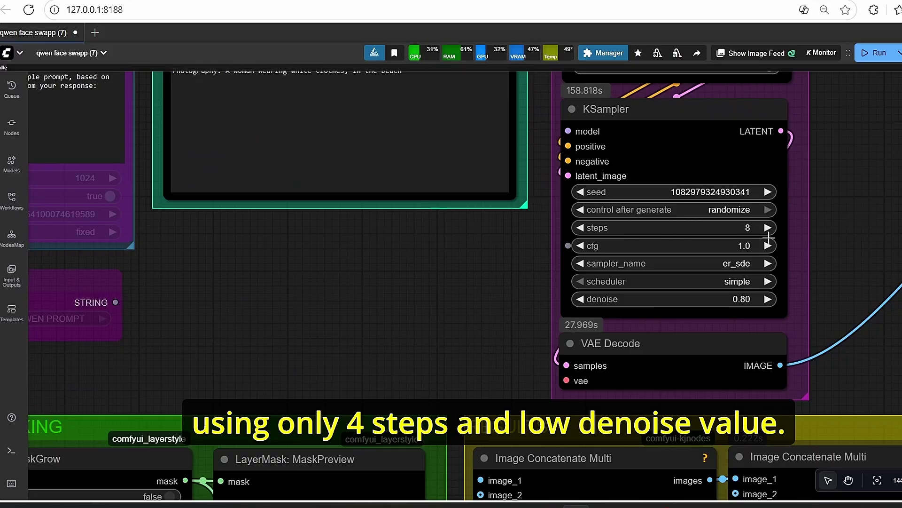
scroll(763, 245, down, 1)
Step: Inspect the Nunchaku Qwen Image LoRA Stack node and its LoRA names and strengths in the model loading group
scroll(834, 308, down, 2)
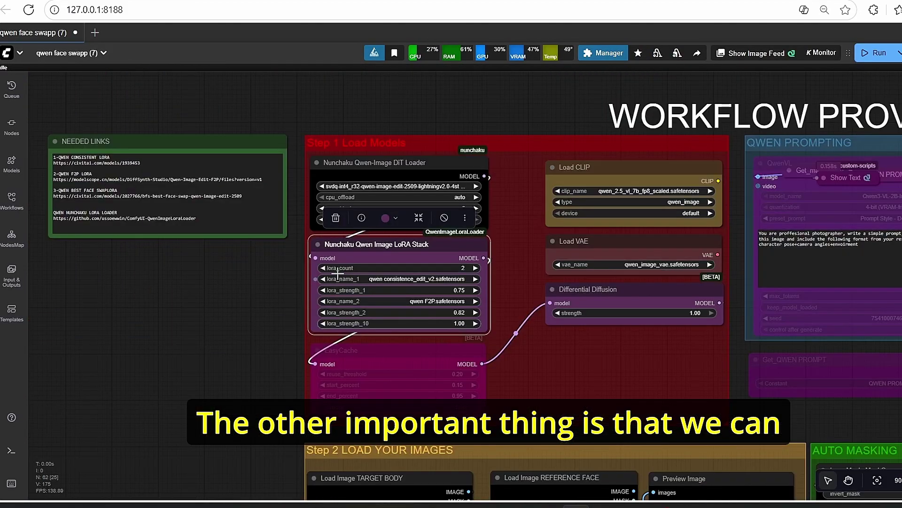
scroll(338, 274, up, 4)
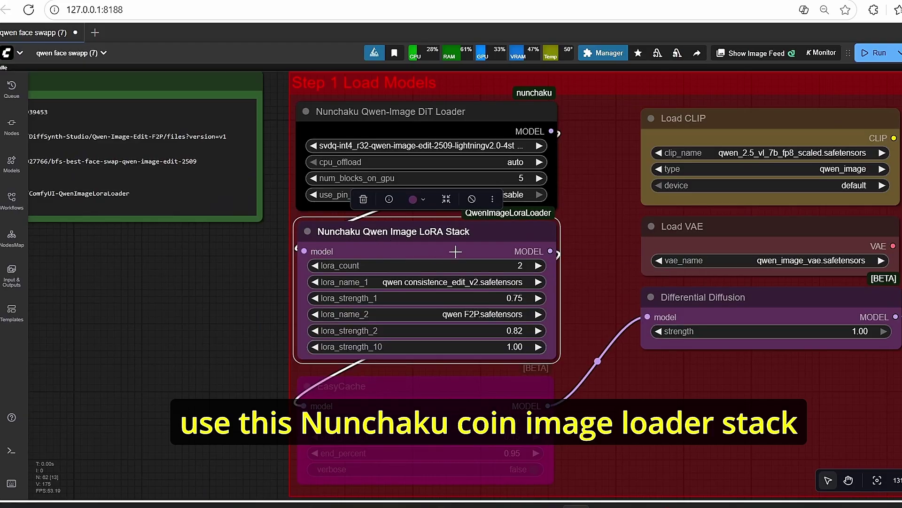
scroll(470, 249, down, 3)
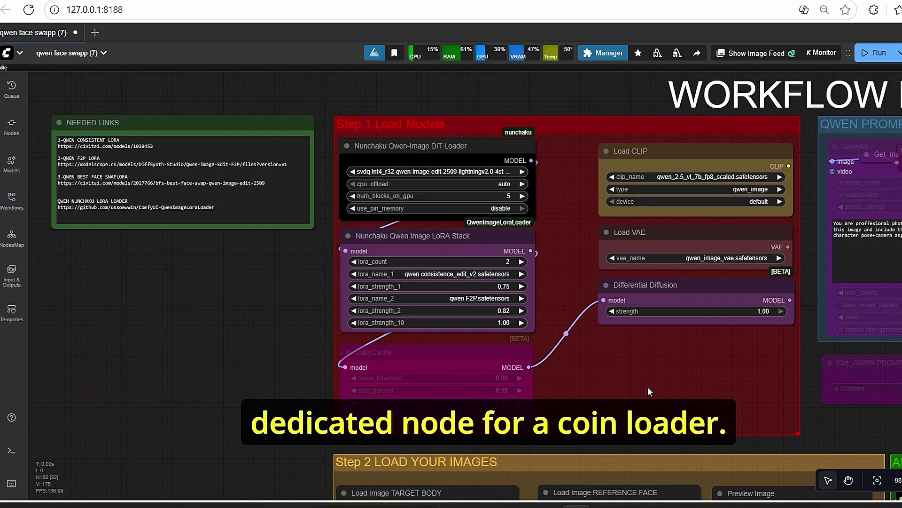
scroll(647, 386, down, 3)
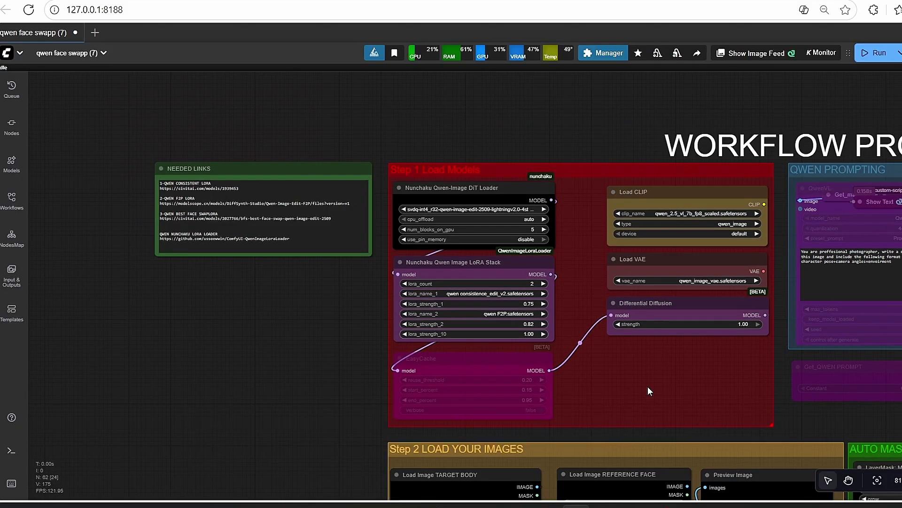
scroll(648, 385, up, 3)
click(427, 236)
scroll(467, 278, up, 3)
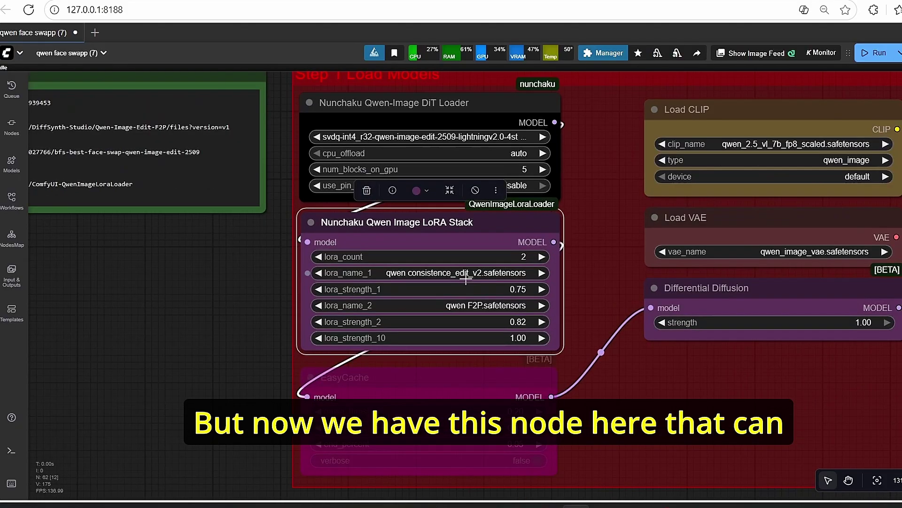
scroll(467, 278, down, 4)
scroll(797, 421, down, 3)
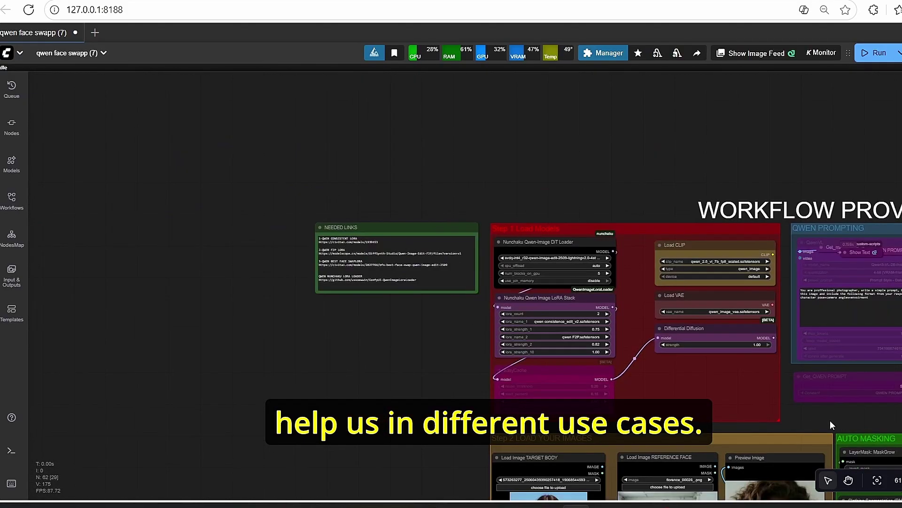
scroll(758, 351, up, 2)
drag(761, 351, 465, 347)
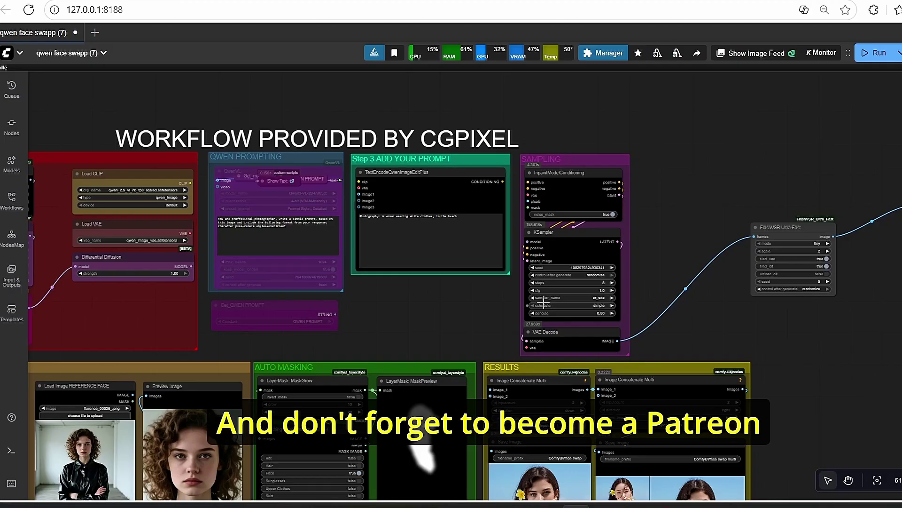
drag(410, 330, 446, 328)
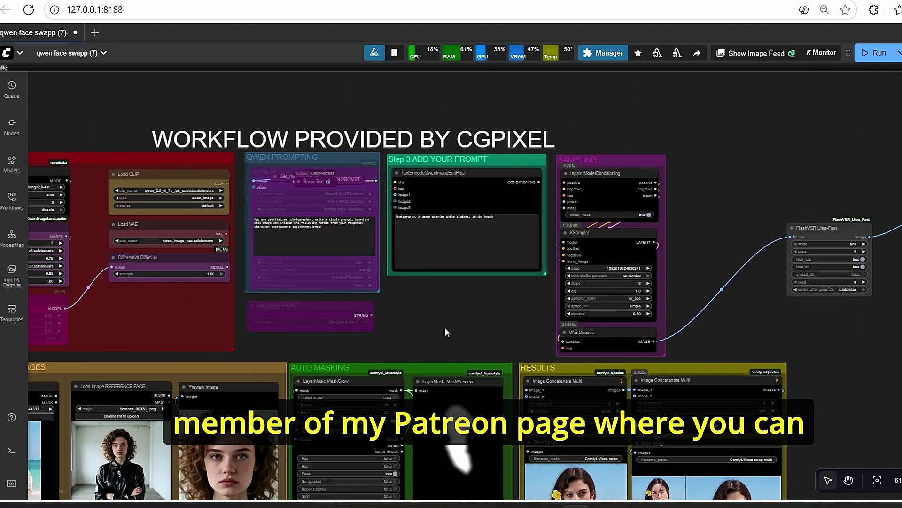